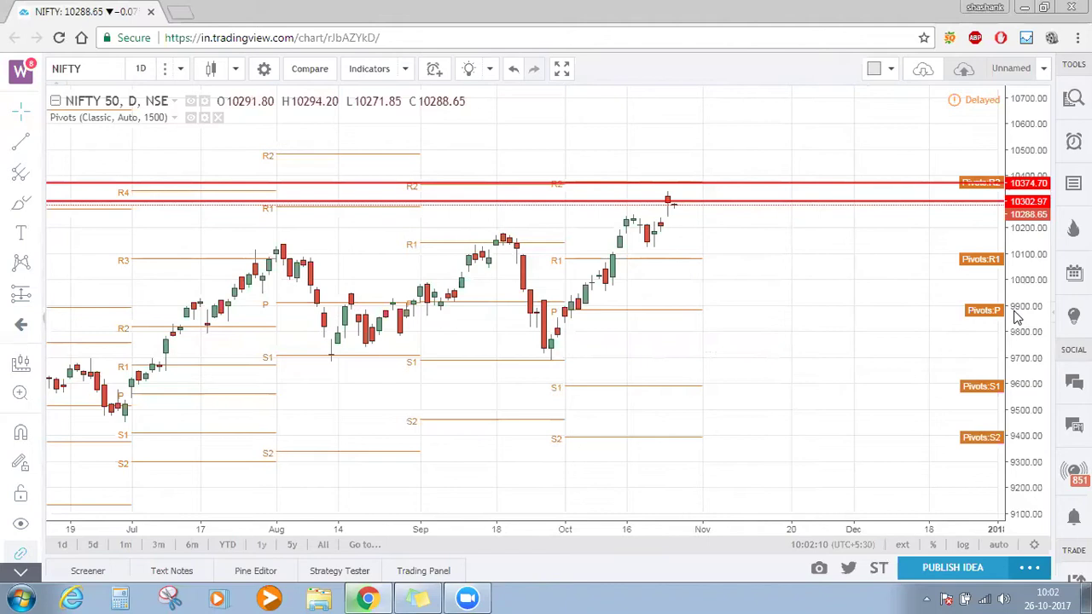
- Replace the upper red horizontal line with a new one on the October R2 pivot at 10374.21
mouse_move(1015, 318)
left_mouse_down()
mouse_move(868, 251)
mouse_move(857, 309)
left_mouse_up()
left_click(698, 227)
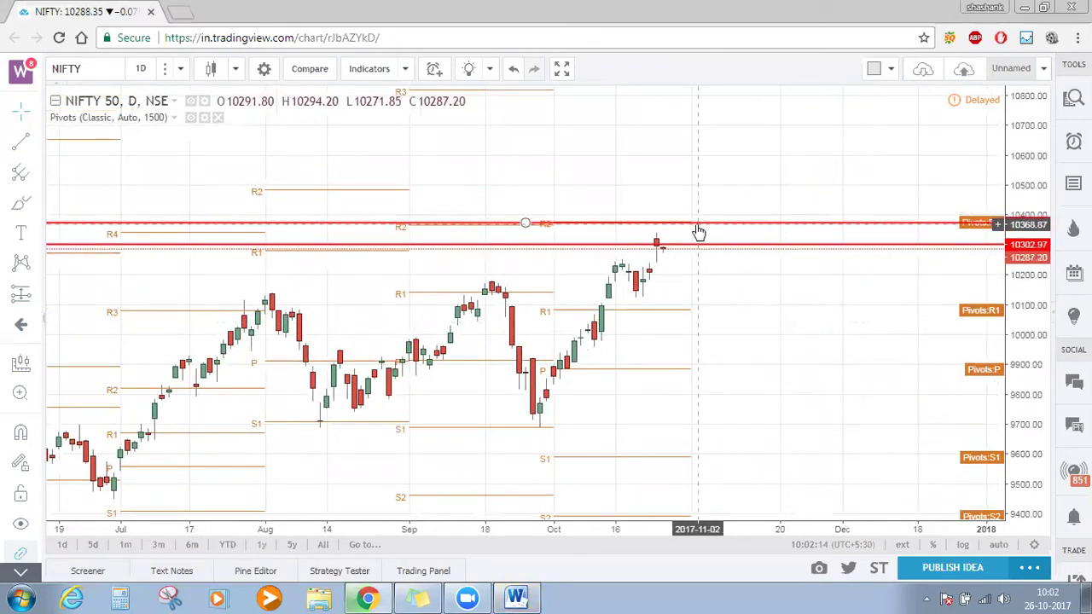
mouse_move(560, 227)
left_mouse_down()
mouse_move(541, 229)
mouse_move(553, 222)
left_mouse_up()
left_click(576, 186)
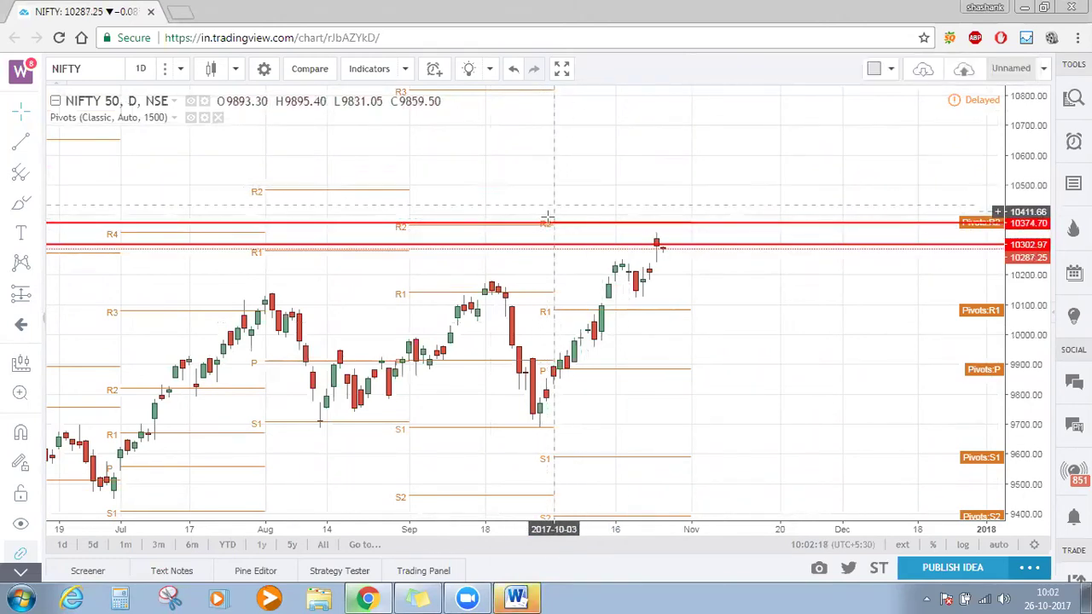
key("Delete")
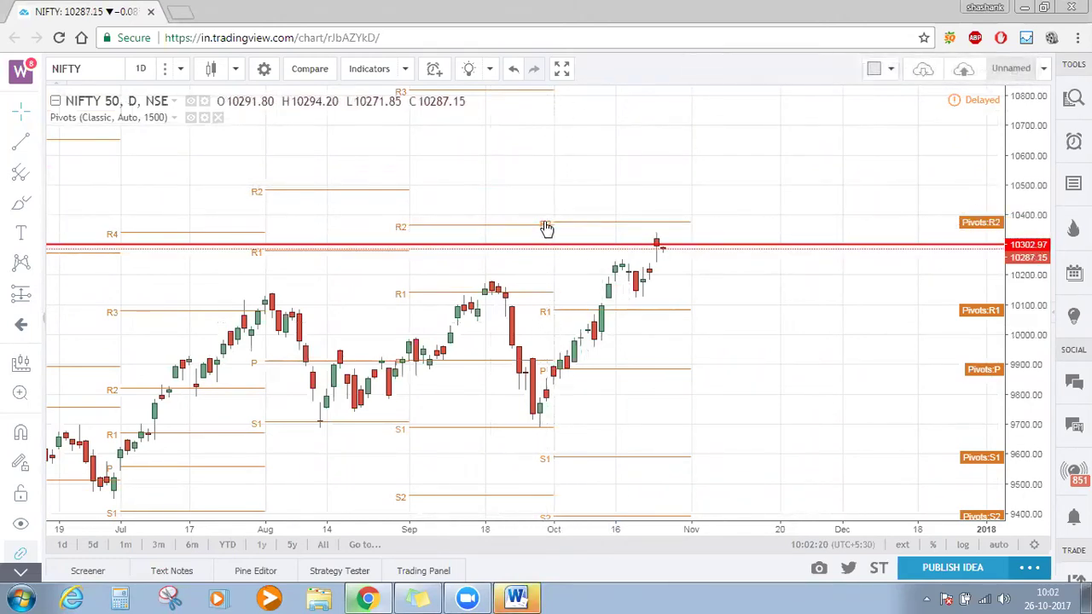
left_click(695, 226)
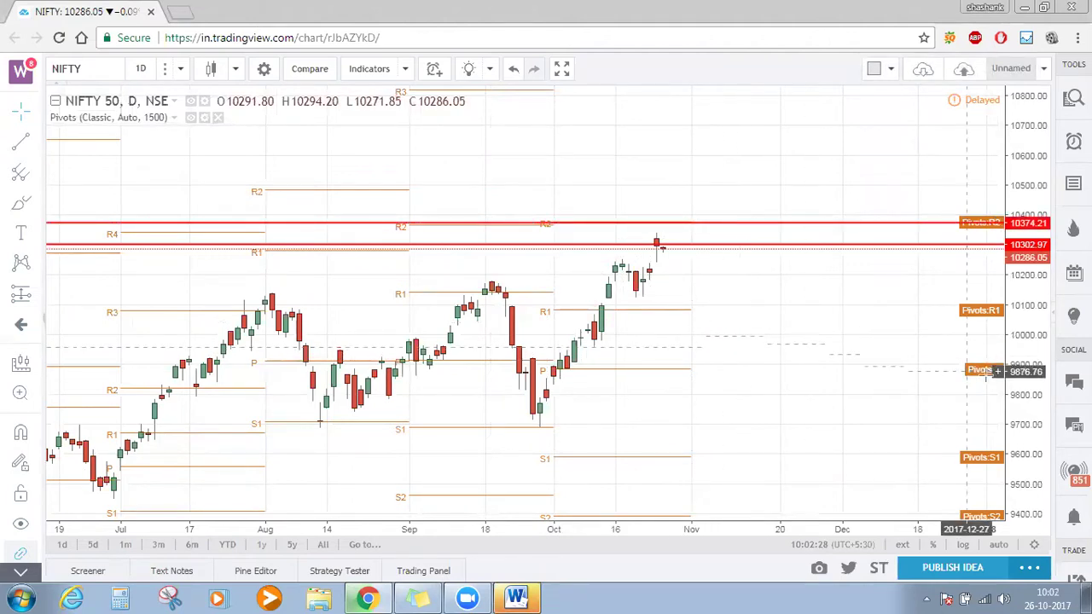
- Add the built-in Relative Strength Index indicator to the NIFTY daily chart
left_click_drag(794, 390, 915, 373)
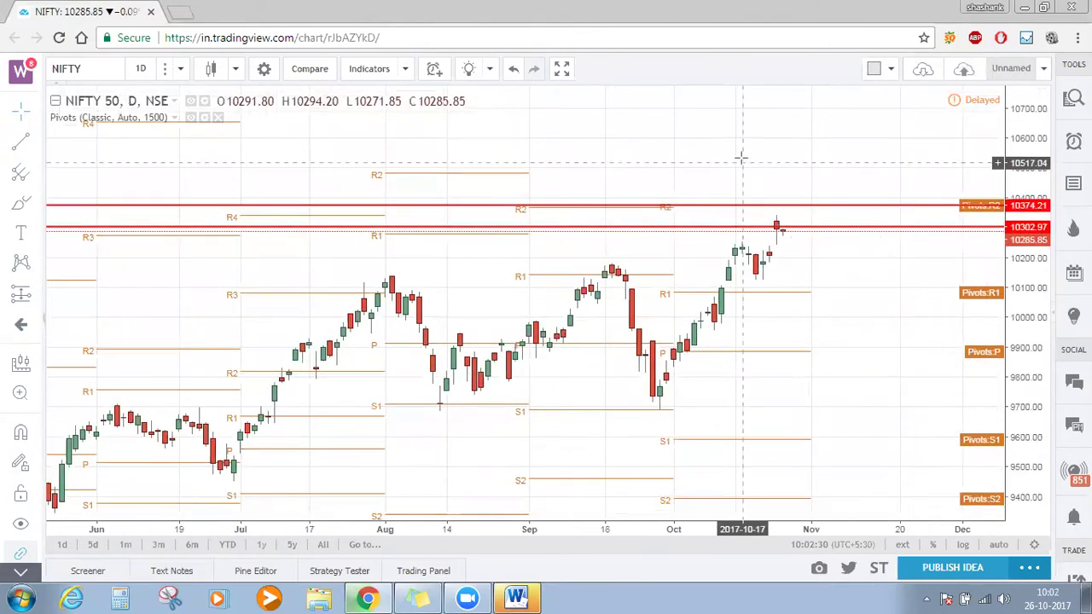
left_click(362, 68)
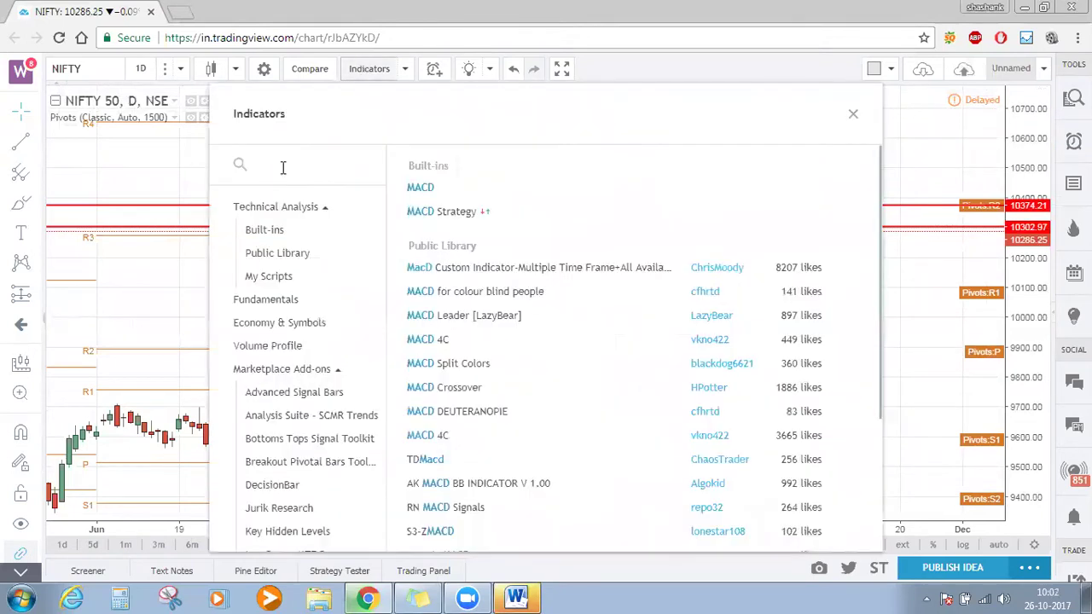
type("rsi")
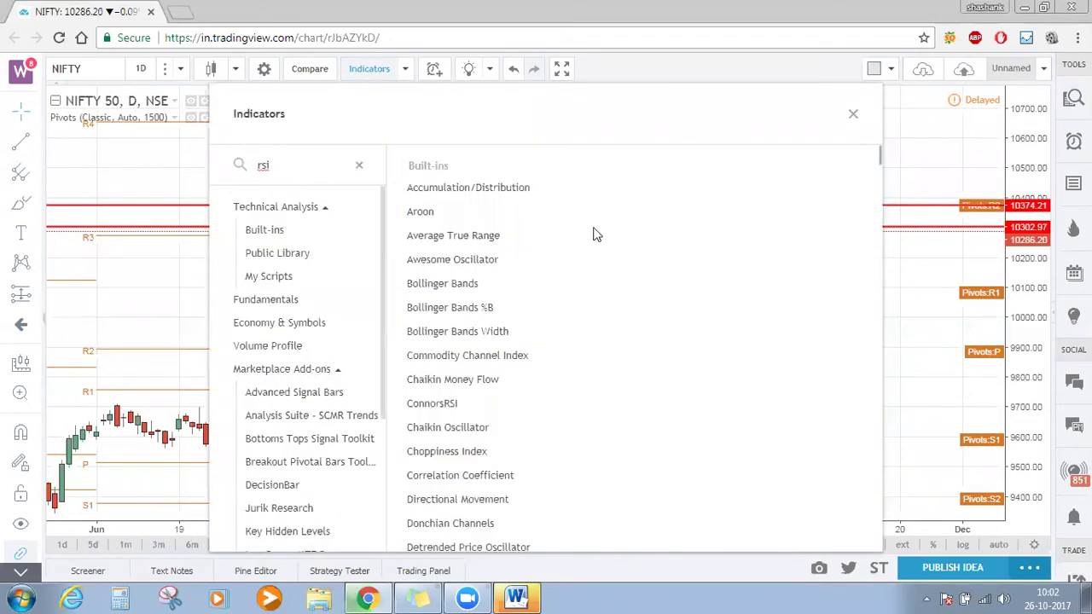
left_click(647, 196)
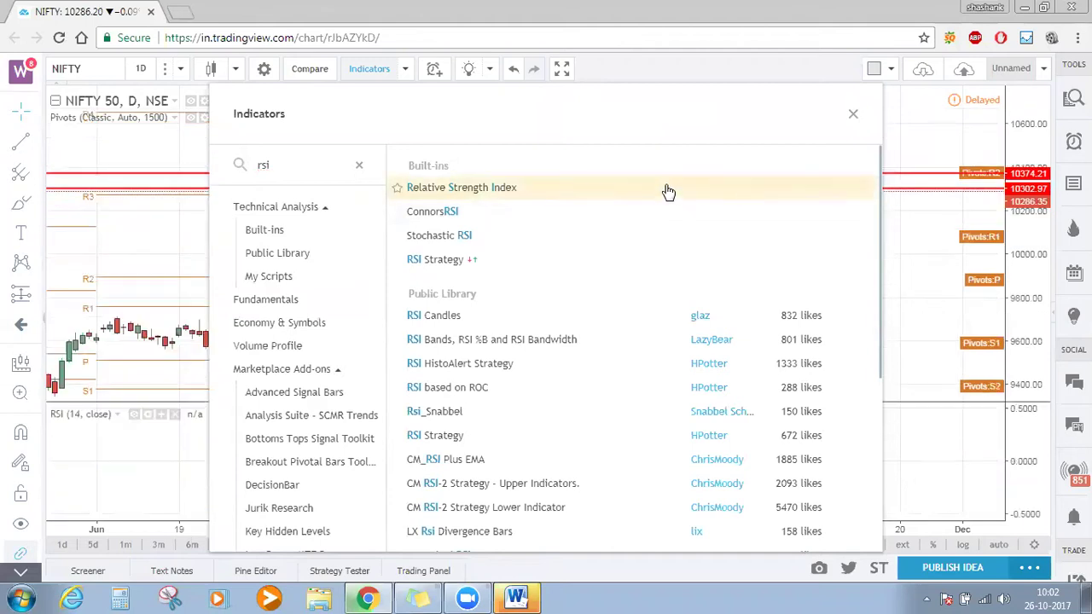
left_click(854, 116)
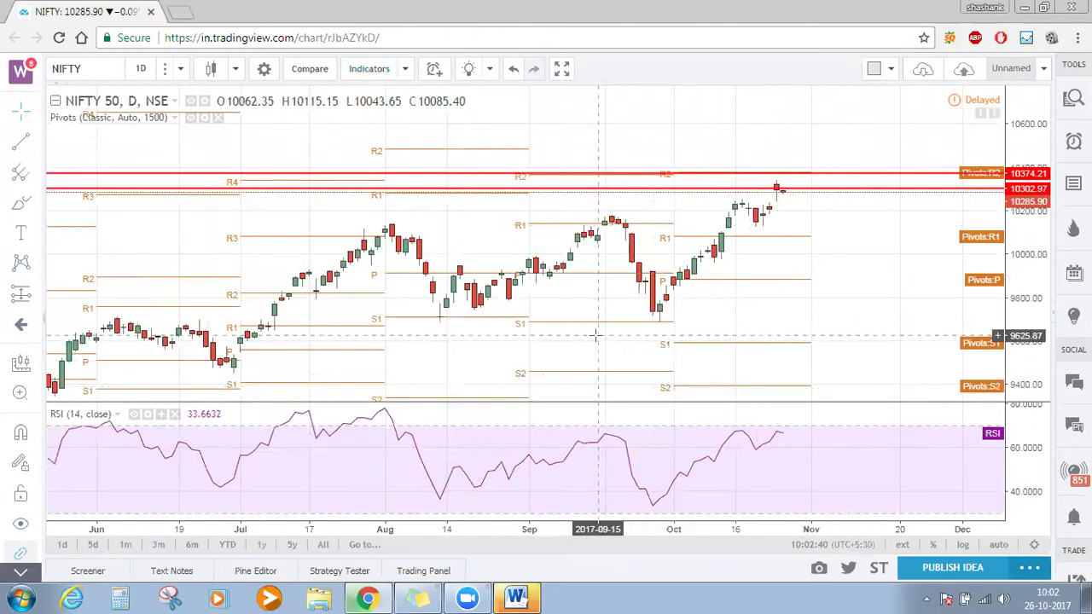
- Draw a trend line on the price chart joining the mid-October high to the 25 October high, from about 10244 to 10332
left_click(23, 143)
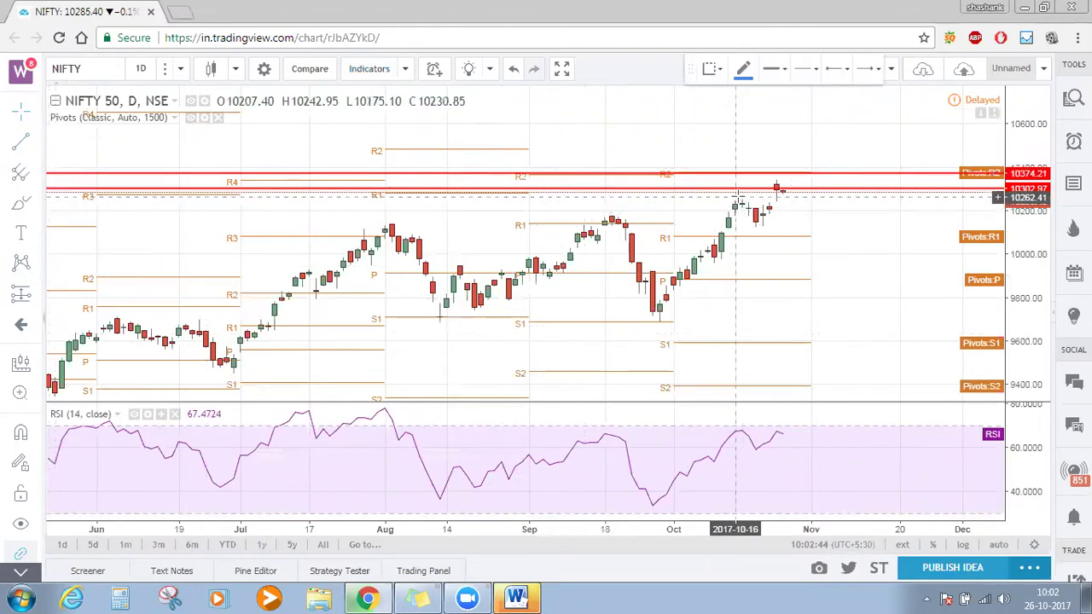
left_click(734, 202)
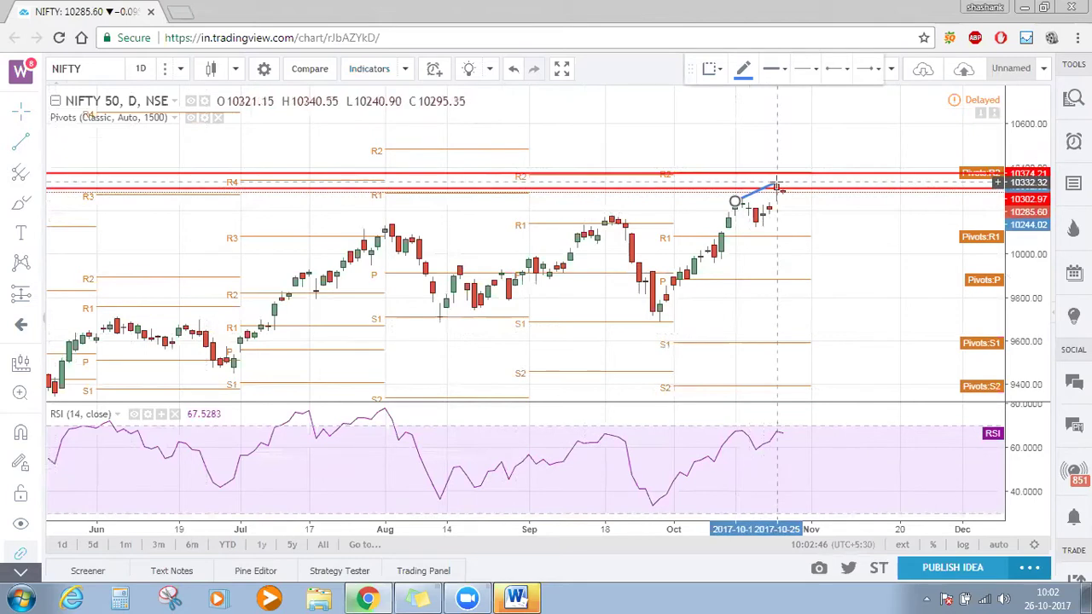
left_click(777, 183)
left_click(828, 281)
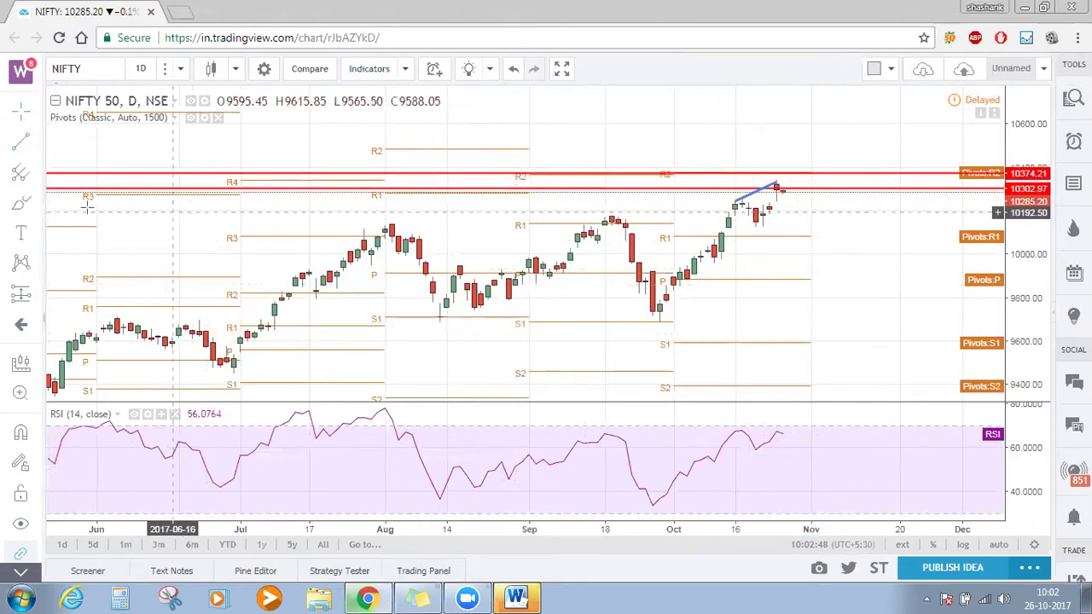
- Draw a matching trend line across the two latest RSI peaks, from about 68.5 to 67.8
left_click(742, 428)
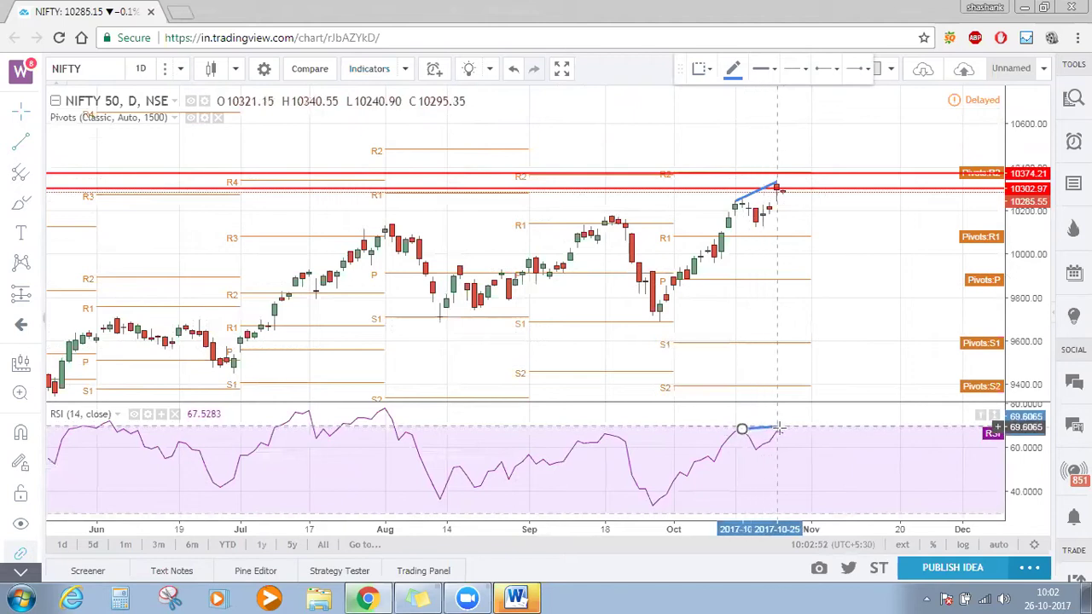
left_click(777, 429)
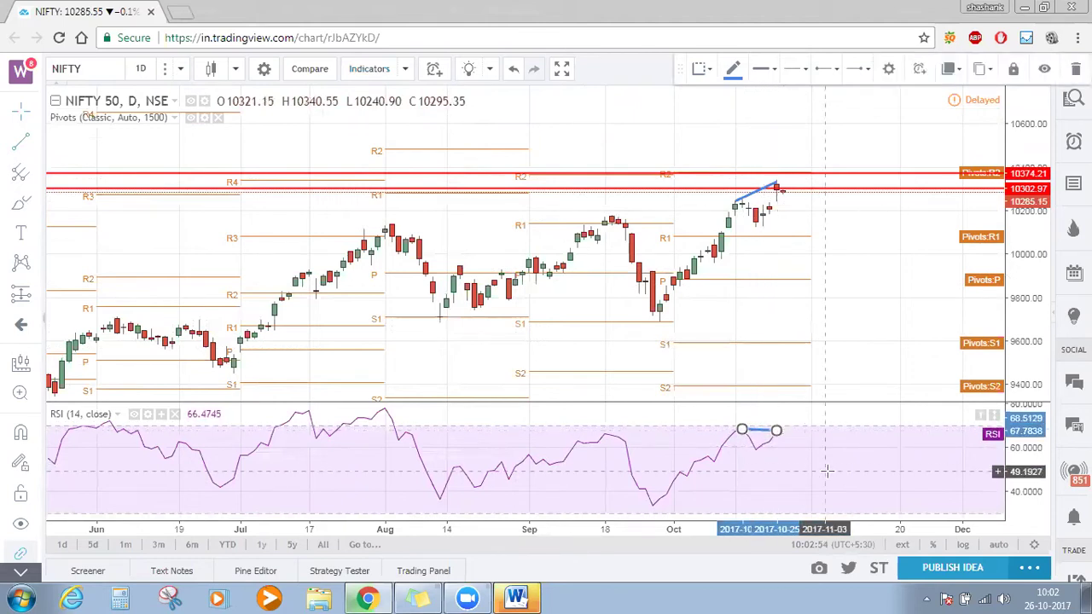
left_click(826, 470)
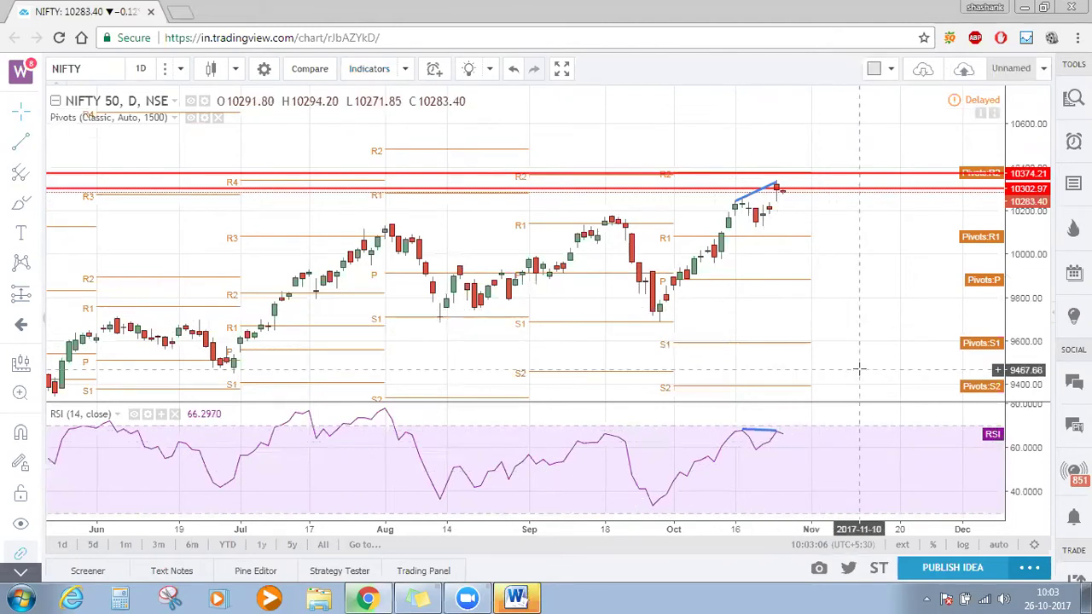
- Switch to Word, dismiss the activation wizard, check the list in morning commentary.docx, and return to the chart in Chrome
left_click(525, 598)
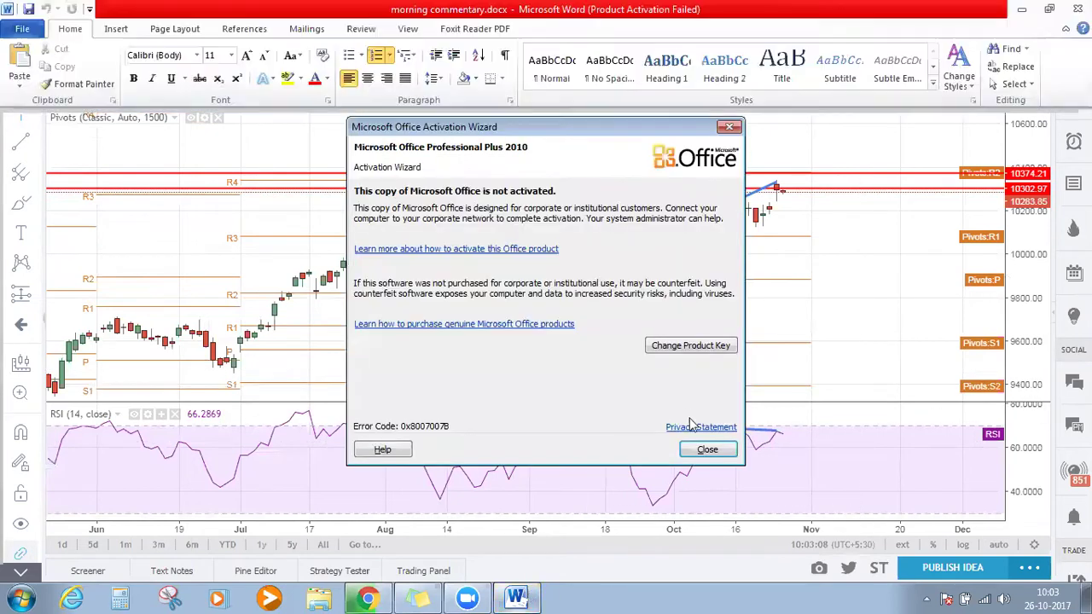
left_click(696, 447)
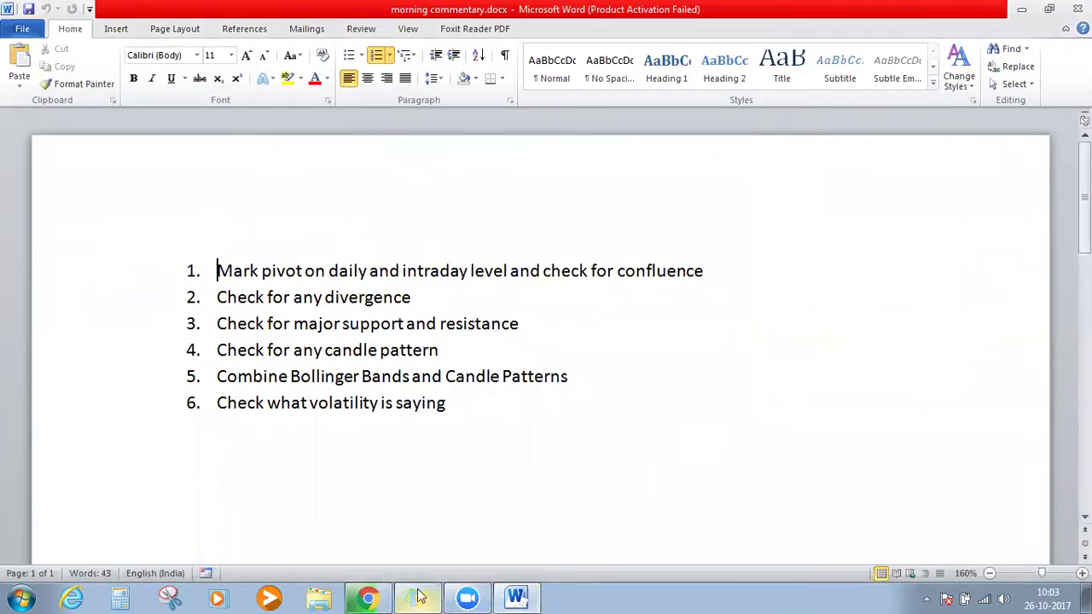
left_click(368, 597)
left_click_drag(512, 597, 408, 595)
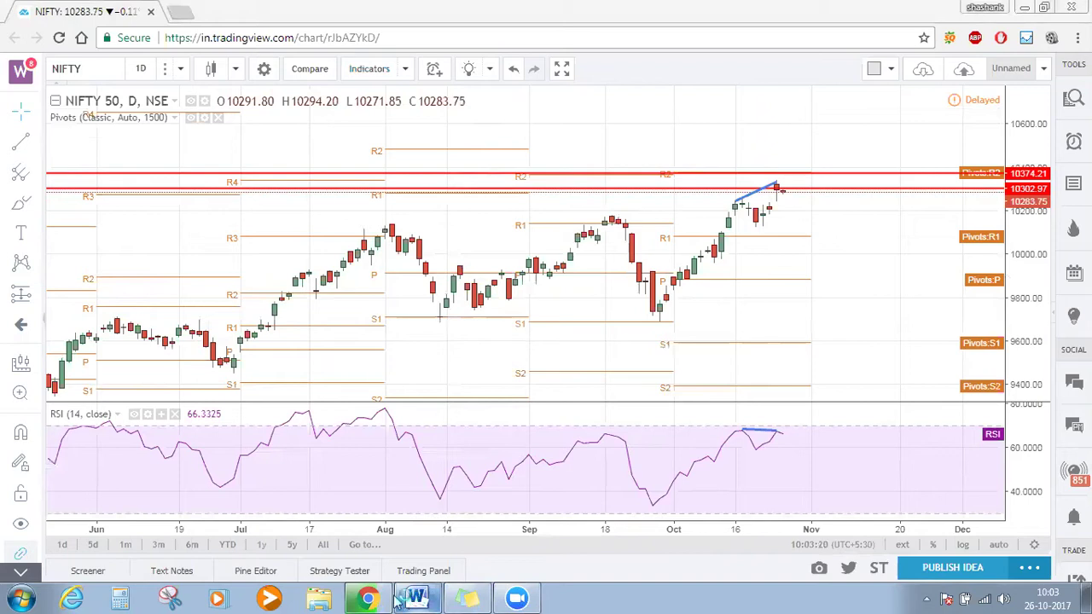
- Change the NIFTY chart to the 1-hour interval
left_click(180, 74)
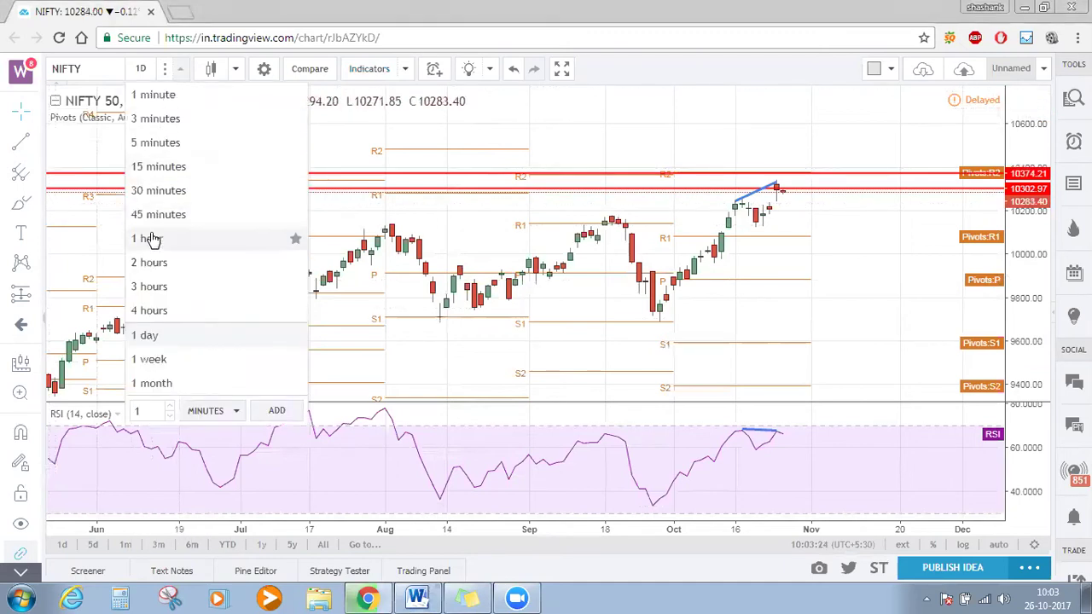
left_click(150, 239)
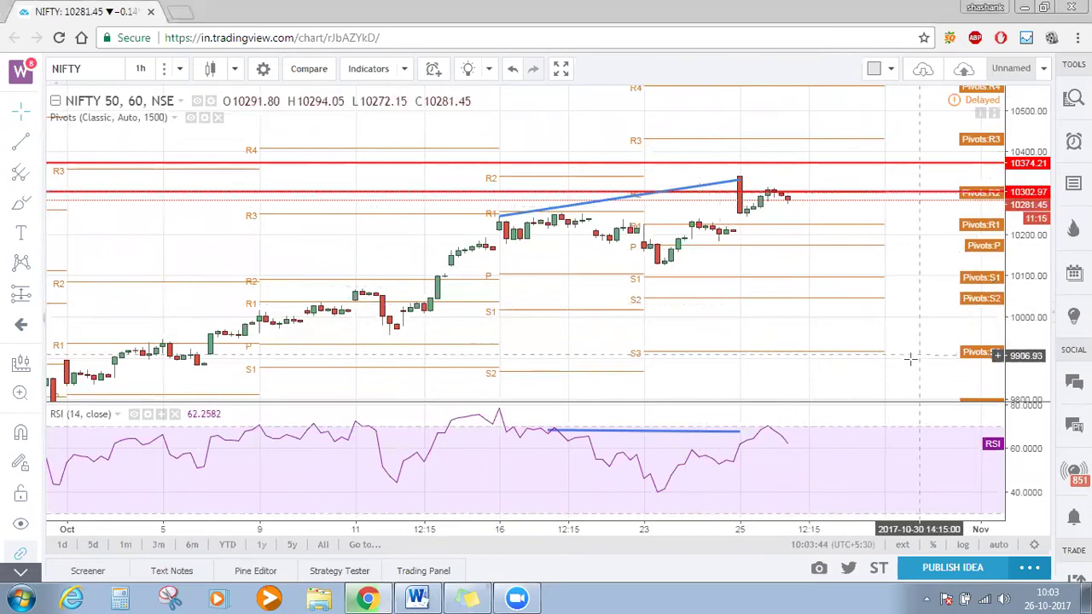
left_click_drag(918, 354, 900, 361)
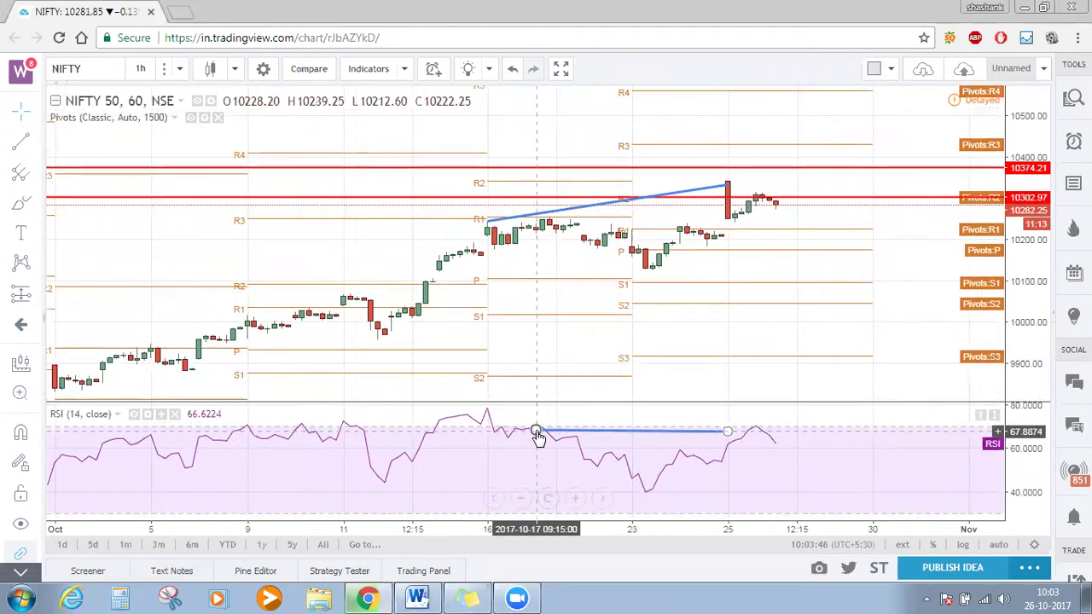
- Re-anchor the RSI trend line to the 16 October 09:15 and 25 October 13:15 peaks, and move the price line's end to about 10310
left_click_drag(536, 432, 488, 407)
left_click_drag(727, 432, 756, 425)
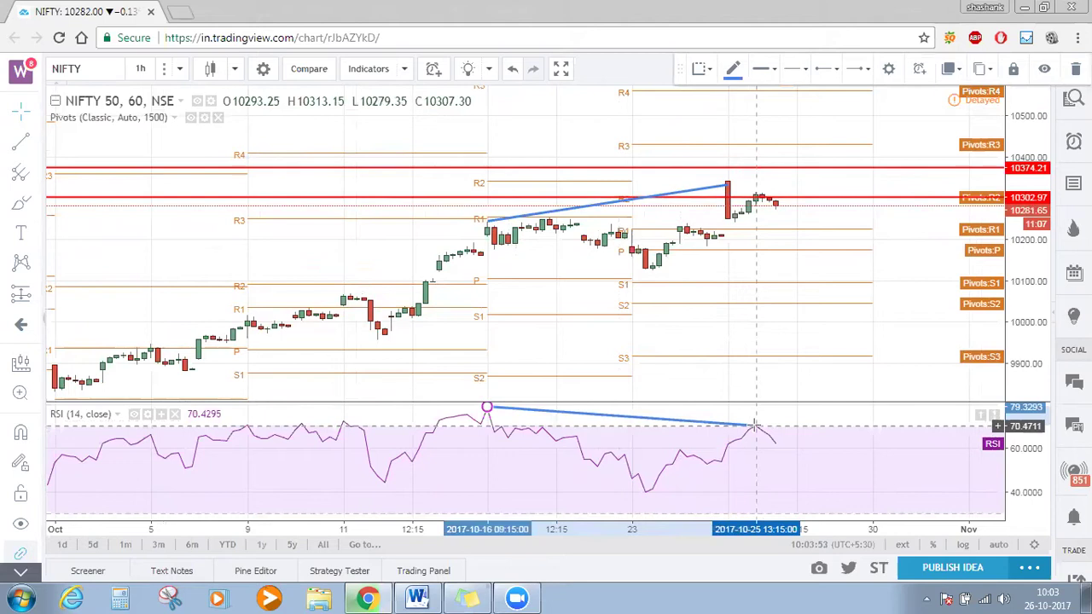
left_click(858, 461)
left_click_drag(727, 184, 763, 194)
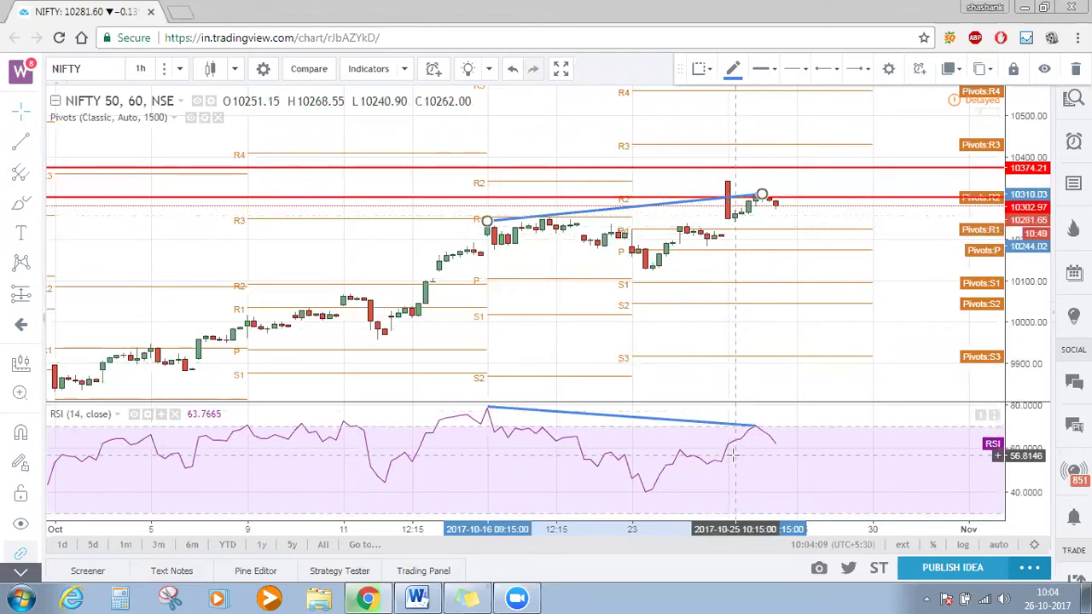
left_click(907, 341)
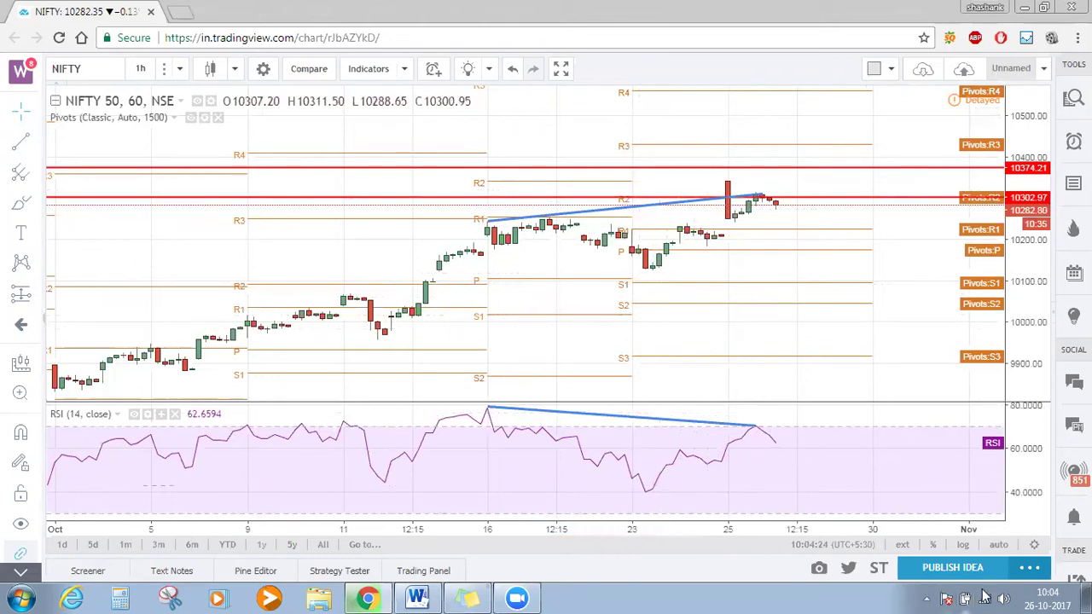
- Check the current date in the system's October 2017 calendar
left_click(1050, 596)
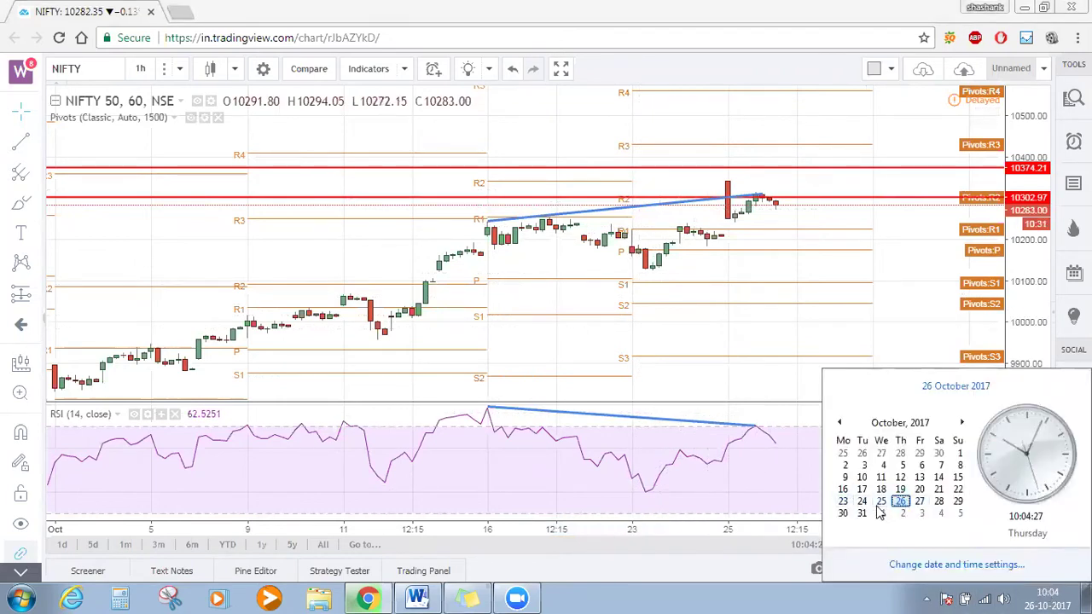
left_click(792, 596)
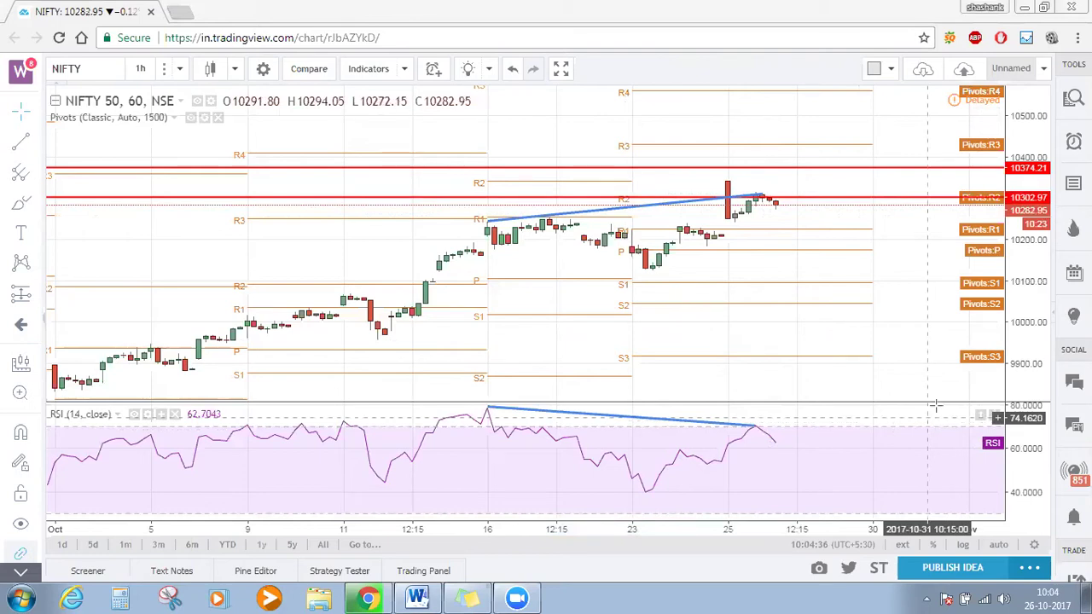
- Stretch the chart's price scale and change the NIFTY chart to the 15-minute interval
left_click_drag(1024, 369, 1024, 325)
left_click_drag(925, 265, 928, 287)
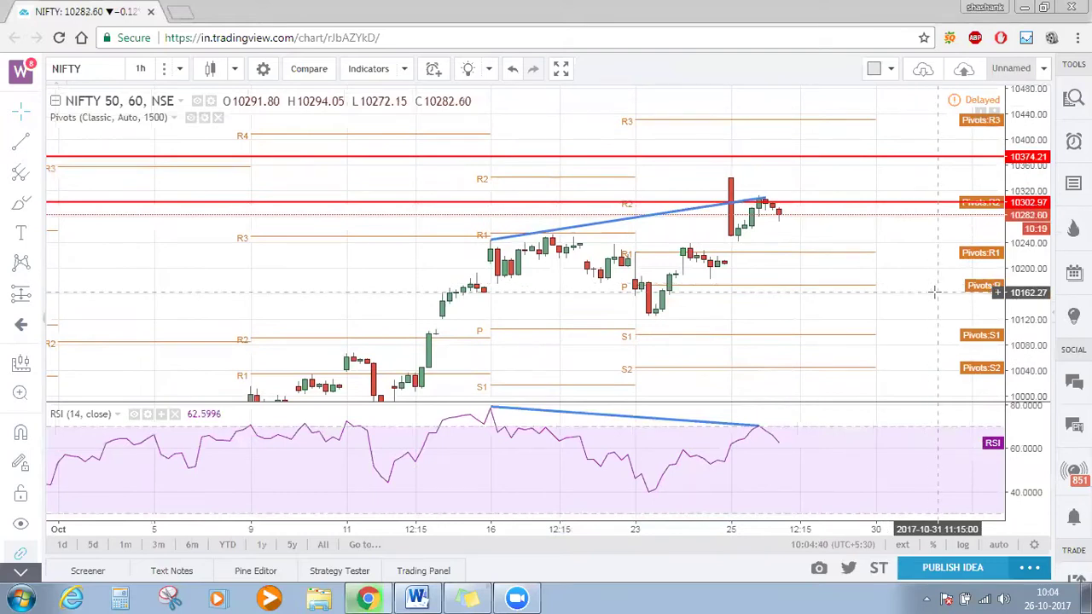
left_click(182, 69)
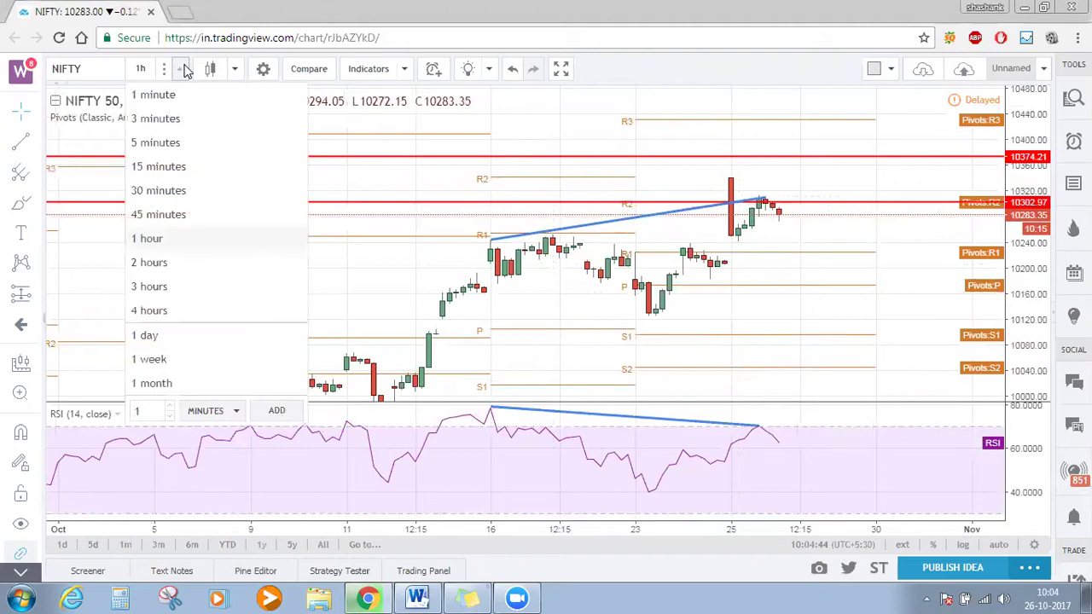
left_click(162, 167)
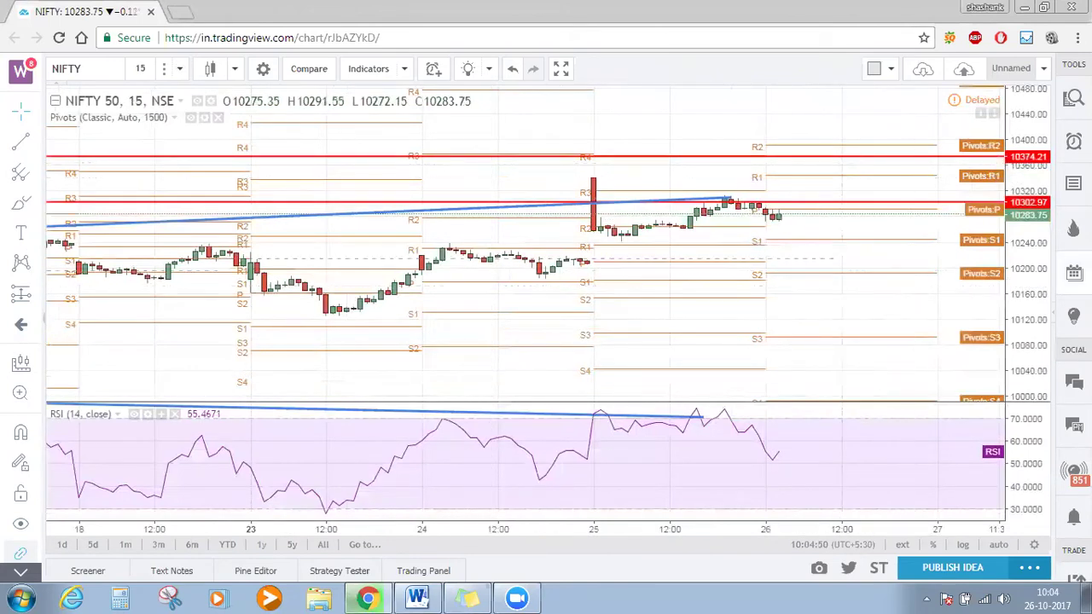
left_click_drag(868, 348, 779, 348)
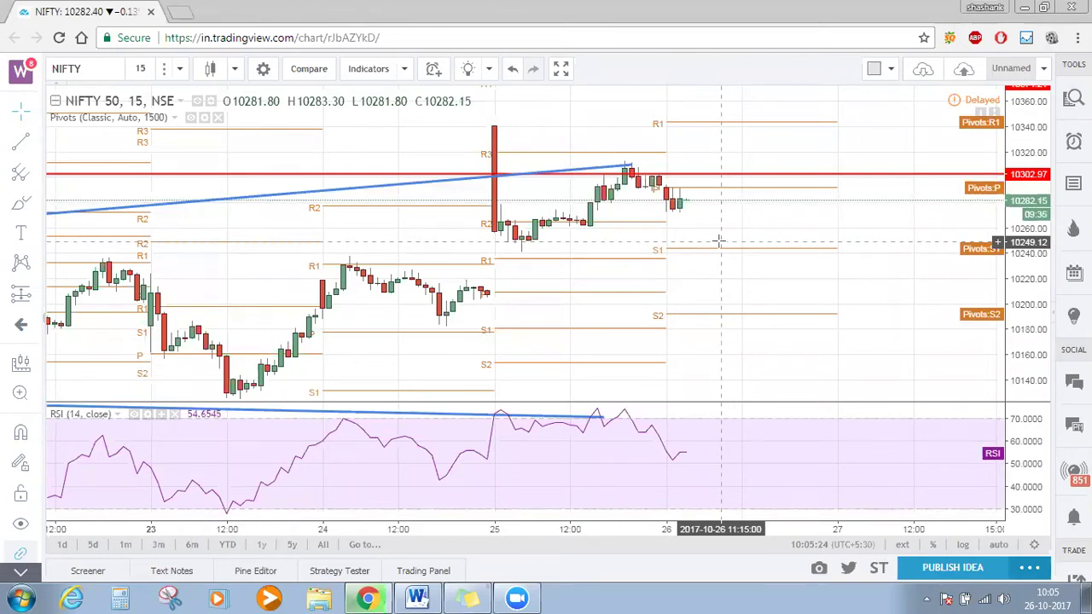
- Add the built-in MACD indicator to the 15-minute NIFTY chart
left_click(381, 71)
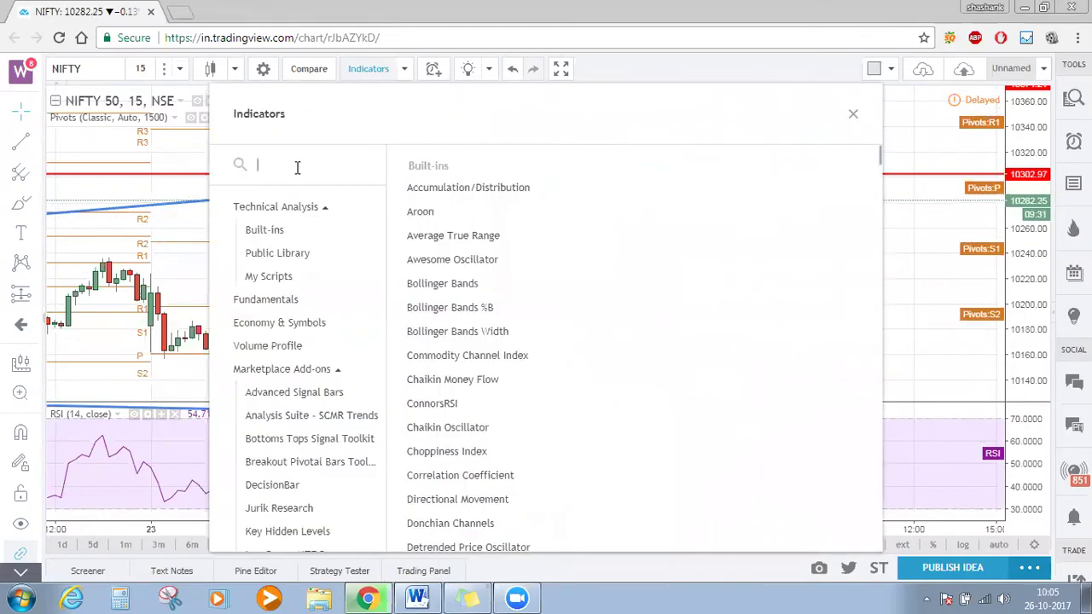
type("macd")
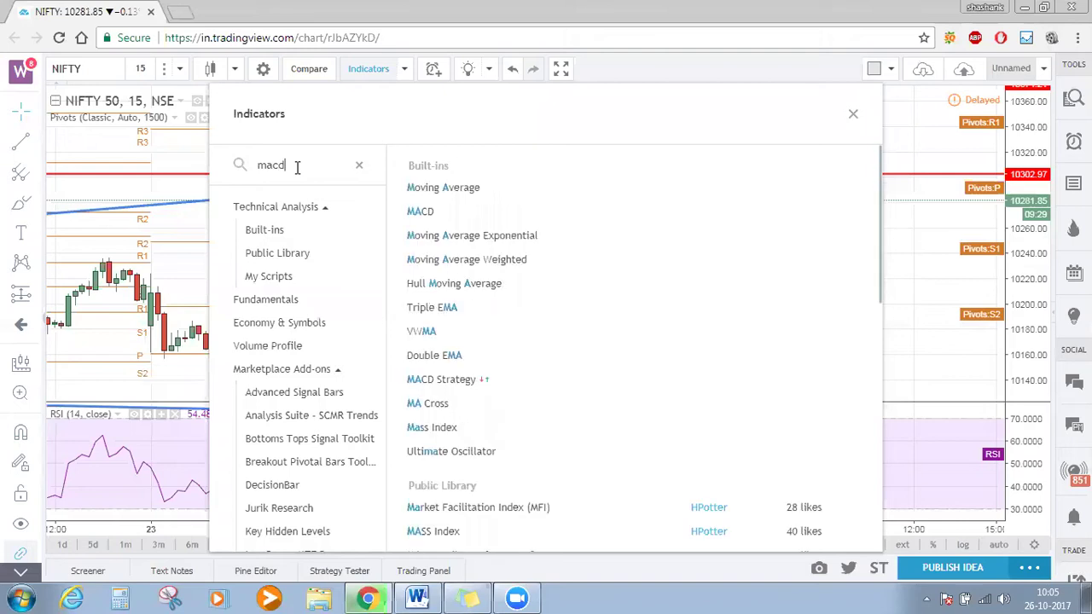
left_click(578, 186)
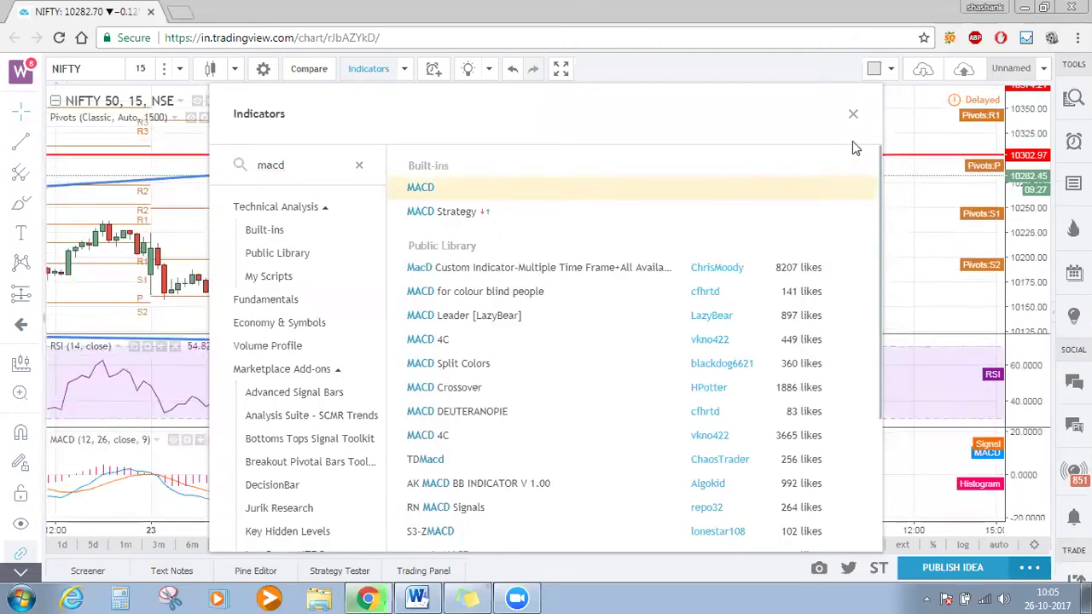
left_click(853, 116)
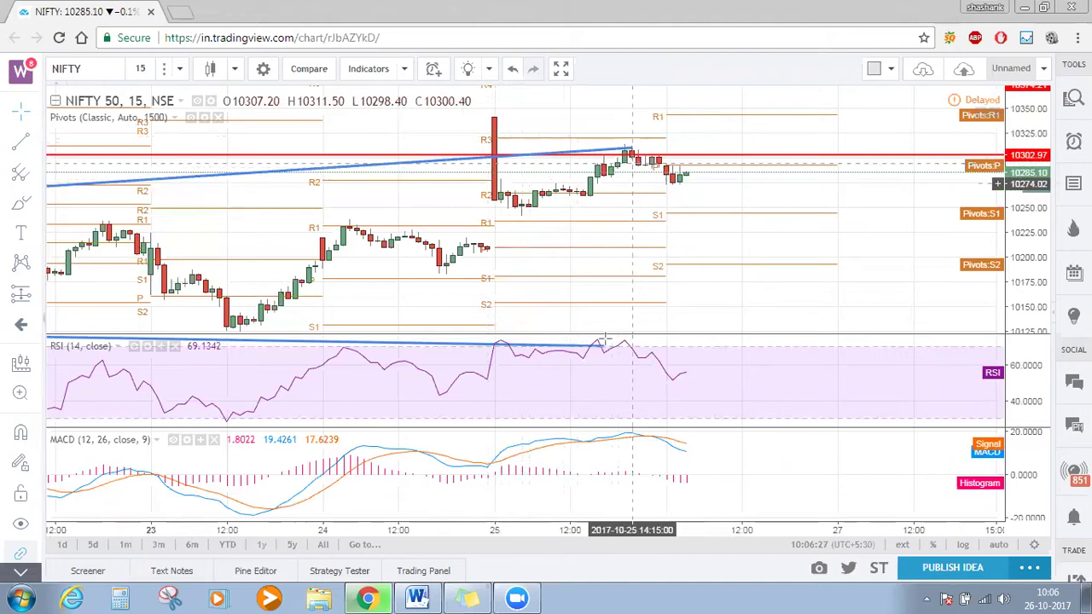
- Switch to Word and review the analysis checklist in morning commentary.docx
left_click(418, 598)
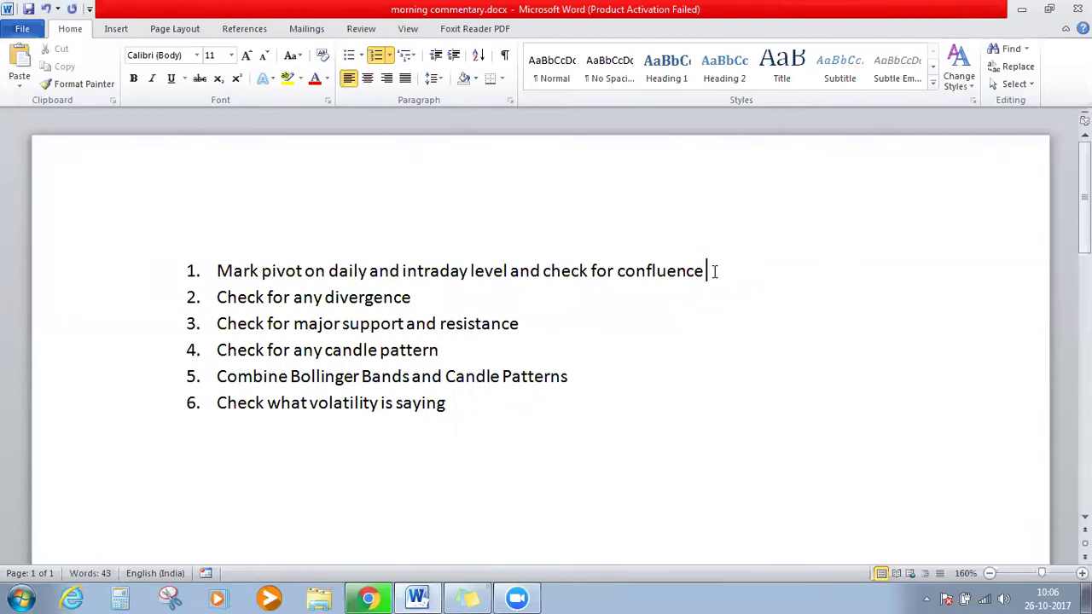
type("weekly")
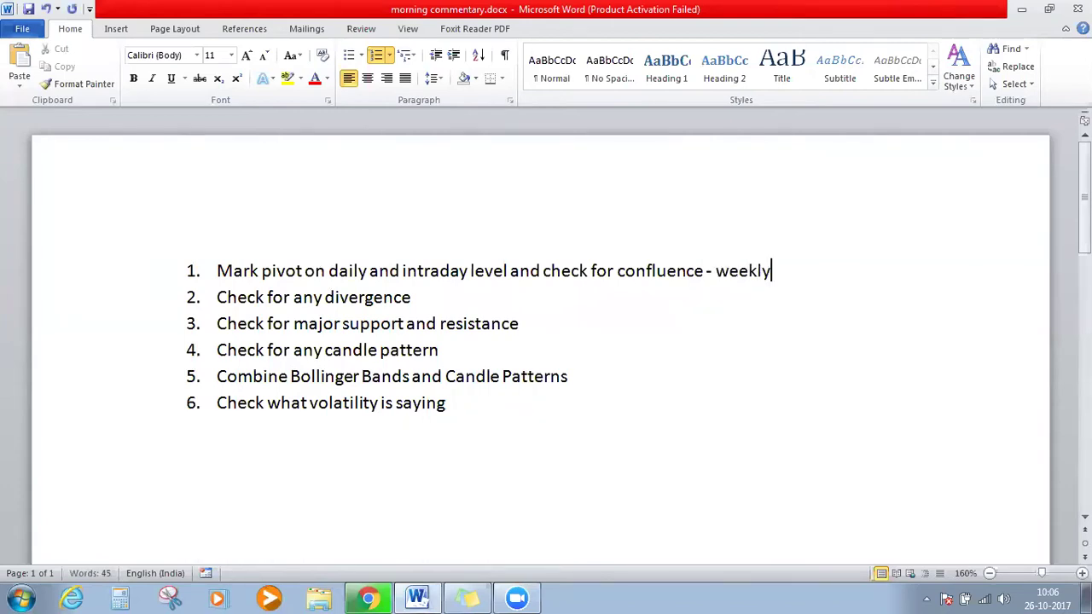
key("BackSpace")
key("BackSpace")
key("BackSpace")
key("BackSpace")
key("BackSpace")
key("BackSpace")
key("BackSpace")
- Below the checklist, add the heading "Nifty" with the note "Near weekly r2.." on the next line
left_click(456, 464)
type("nifty")
key("Return")
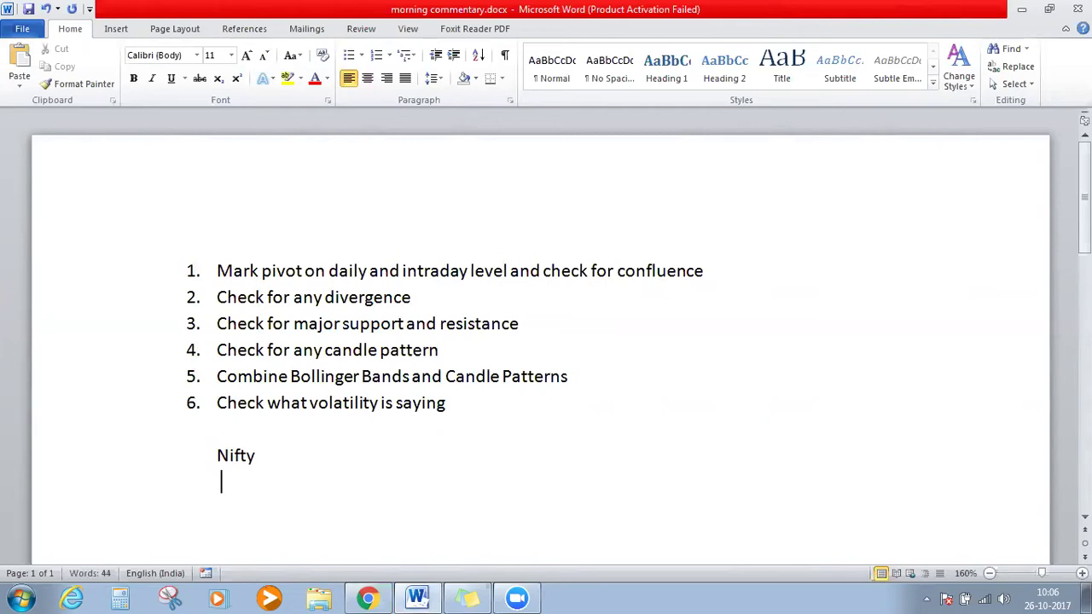
type("near weekly")
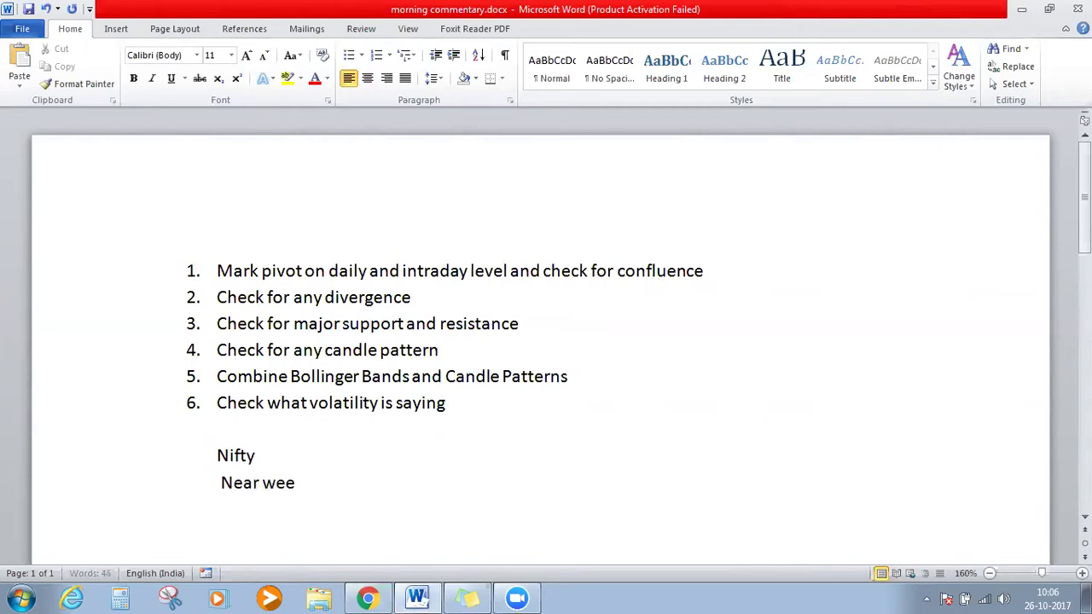
type(" r2..")
key("Return")
- Add the note "Formed bearish divergence on hourly chart" under the weekly r2 line
type("f")
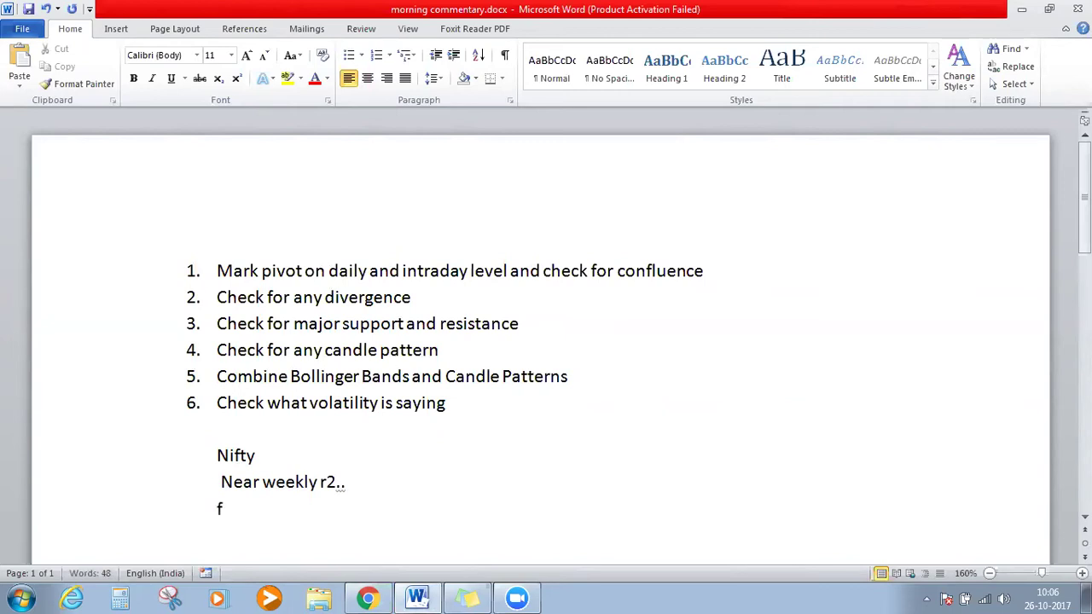
type("omed bearish divergence on hourly chart")
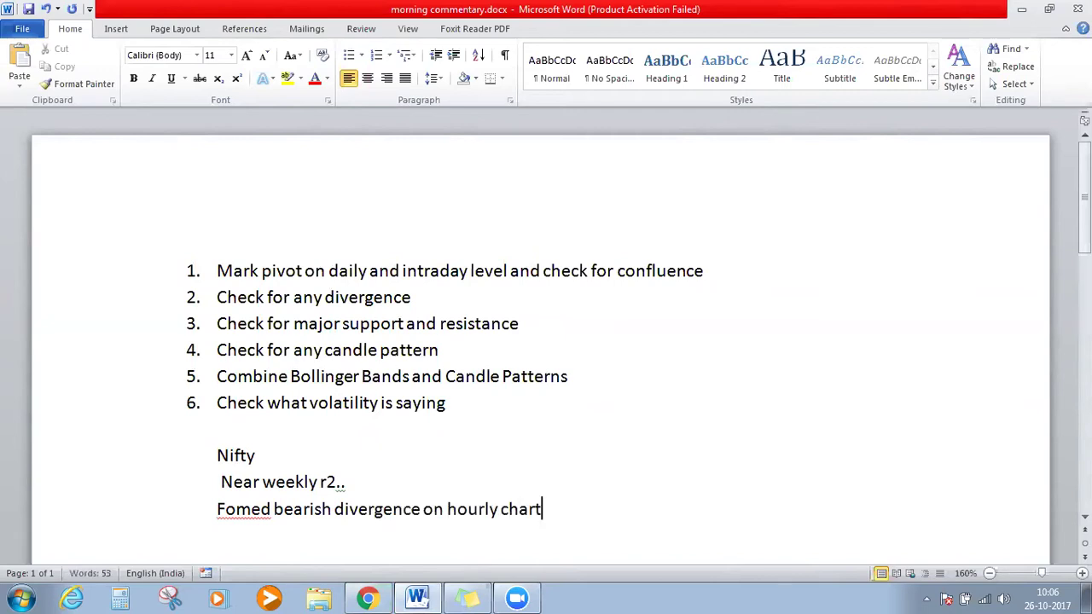
left_click(234, 511)
type("r")
key("Return")
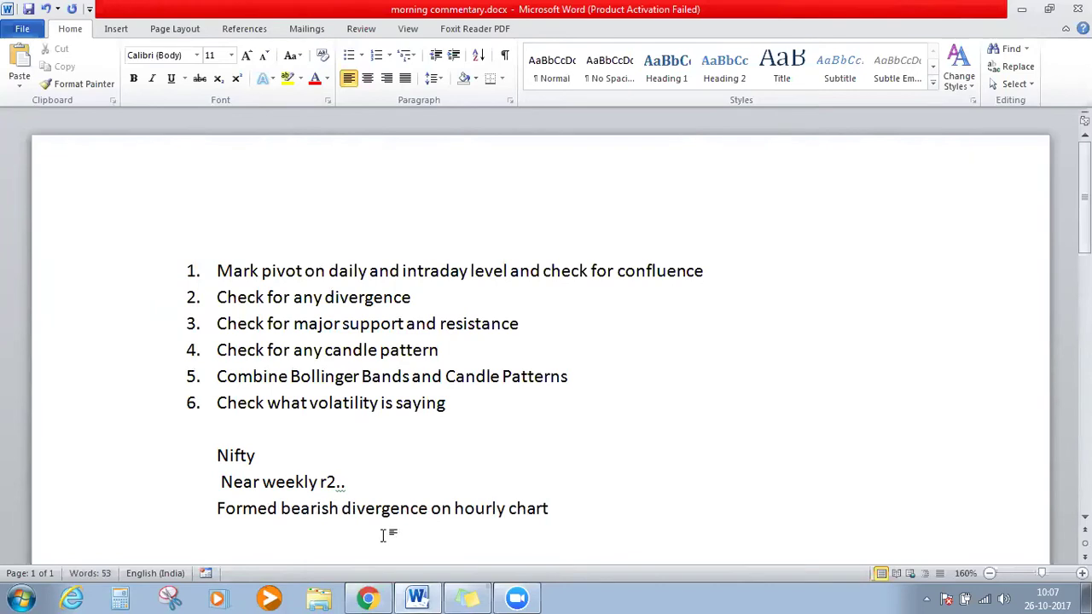
- Add the notes "In intraday, below central pivot – bearish zone" and "Macd cross under has happened" on separate lines
type("In intraday, be")
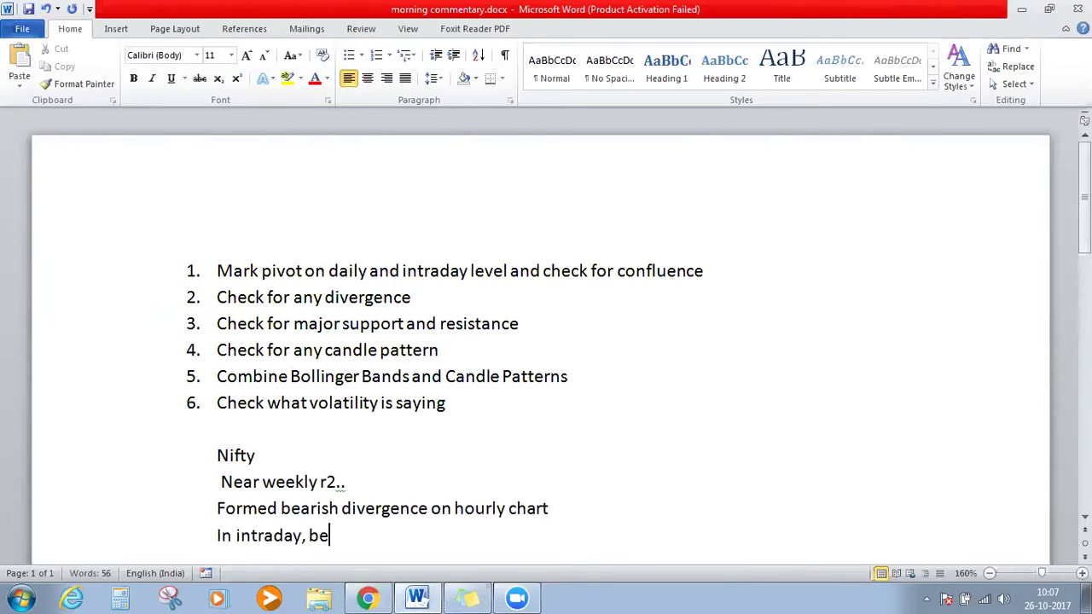
type("low central pivo")
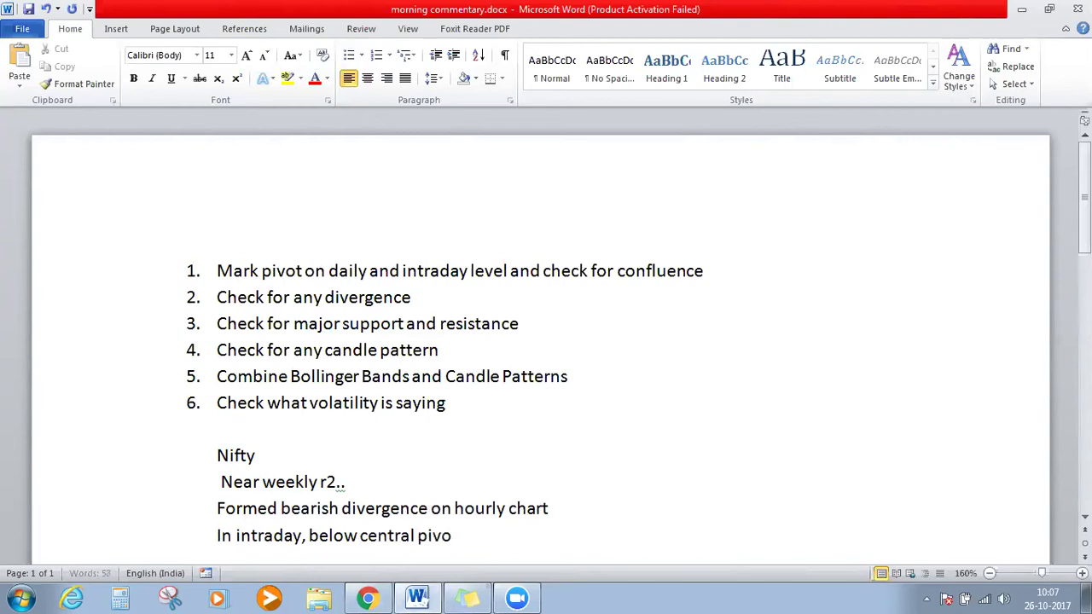
type("t - bearish zone")
key("Return")
type("macd ")
type("cross und")
type("er has happ")
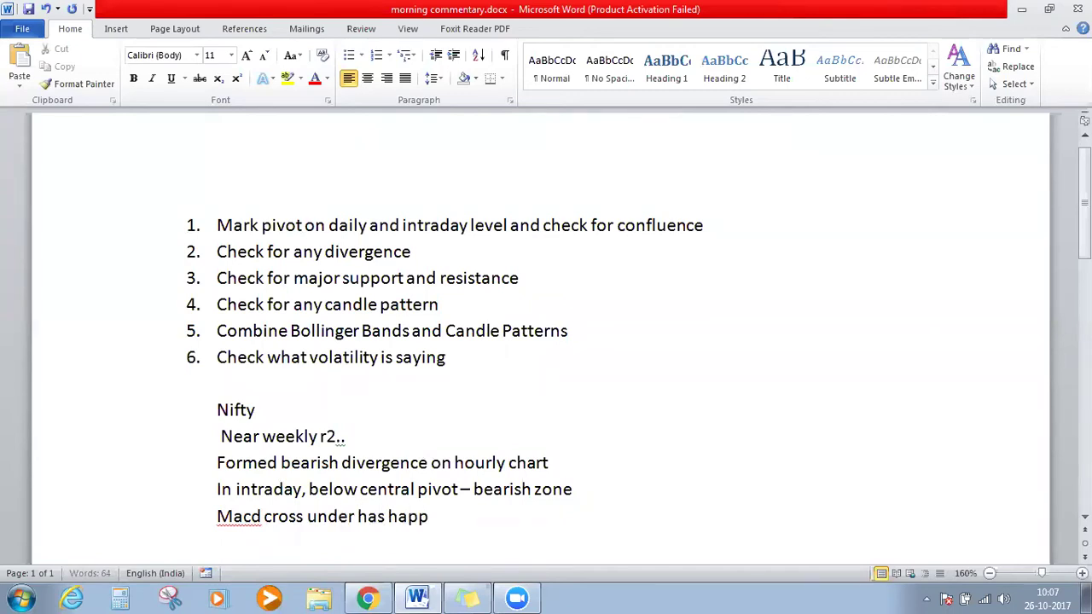
type("ened")
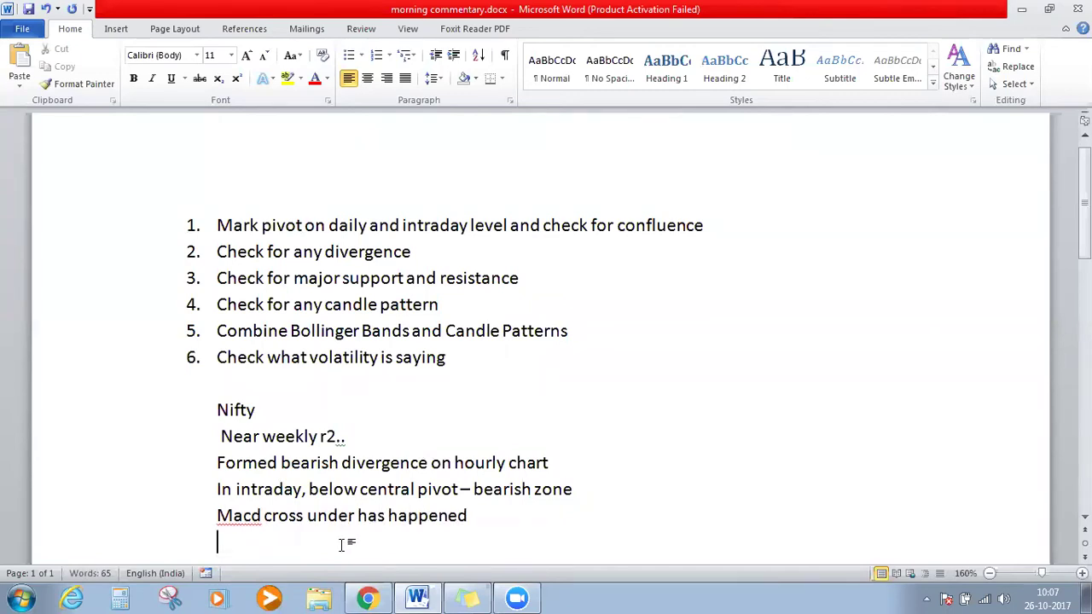
- Switch to the TradingView chart in Chrome and replace the MACD indicator with the built-in Bollinger Bands
left_click(367, 598)
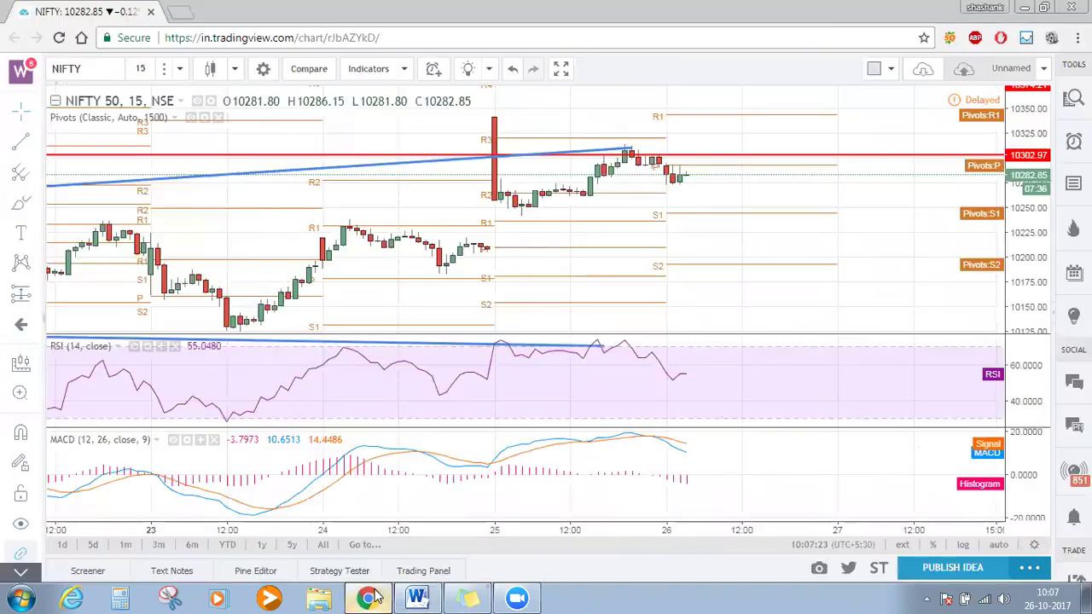
left_click(215, 440)
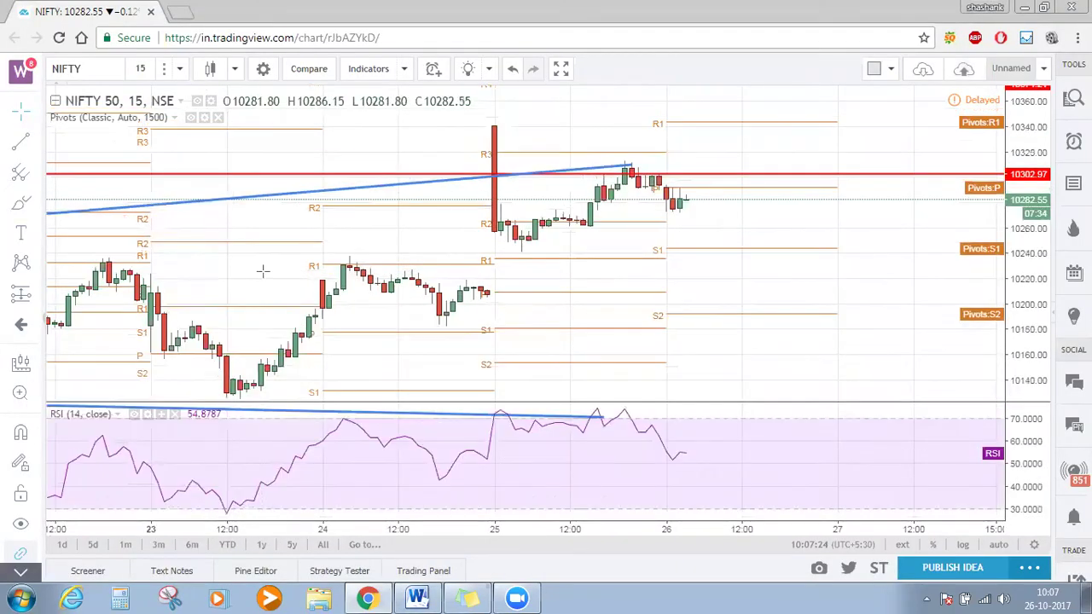
left_click(372, 77)
left_click(351, 164)
type("bollinger")
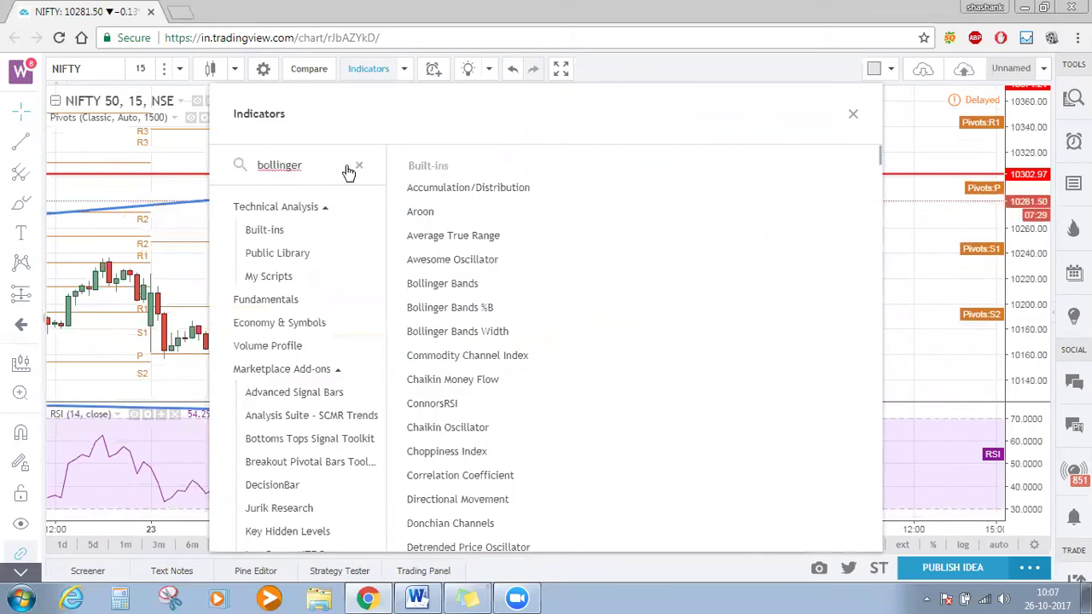
left_click(551, 189)
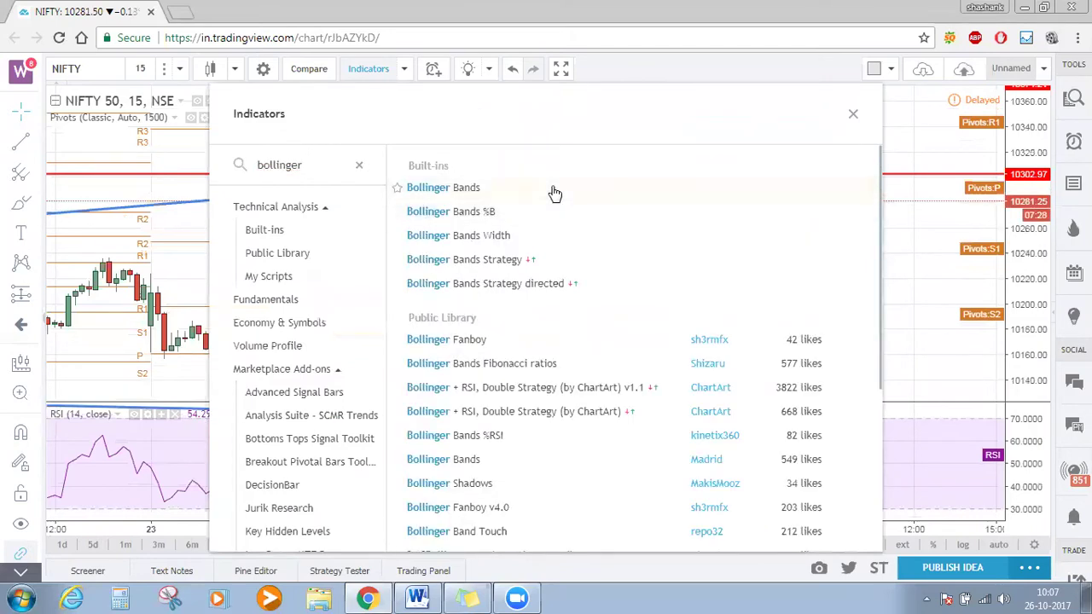
left_click(854, 117)
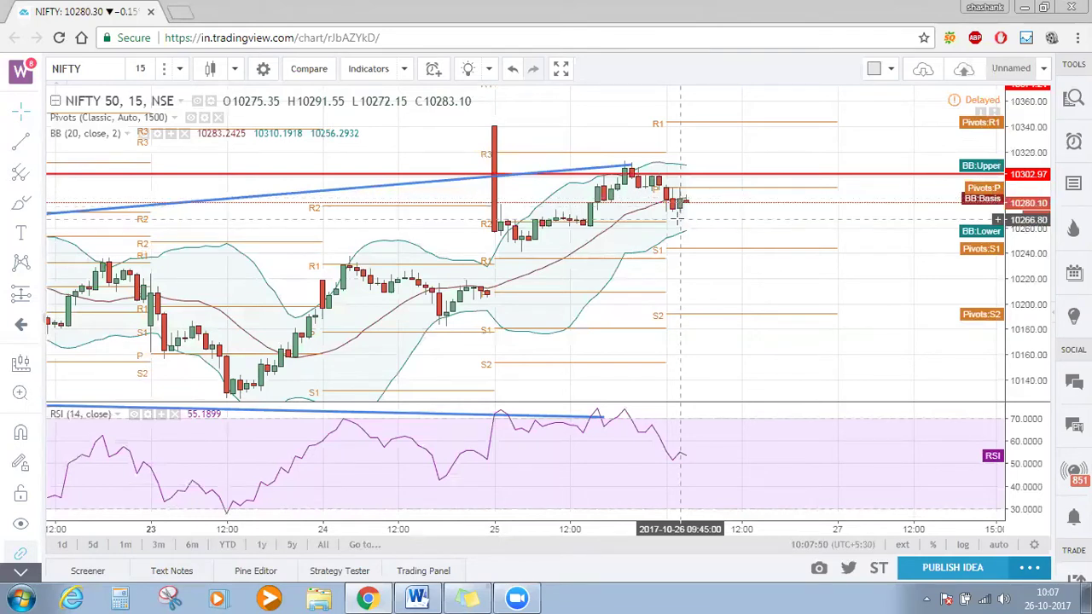
- Switch to Word and add the note "Bollinger bands – in bearish zone – below 20 SMA" below the Macd line
left_click(417, 598)
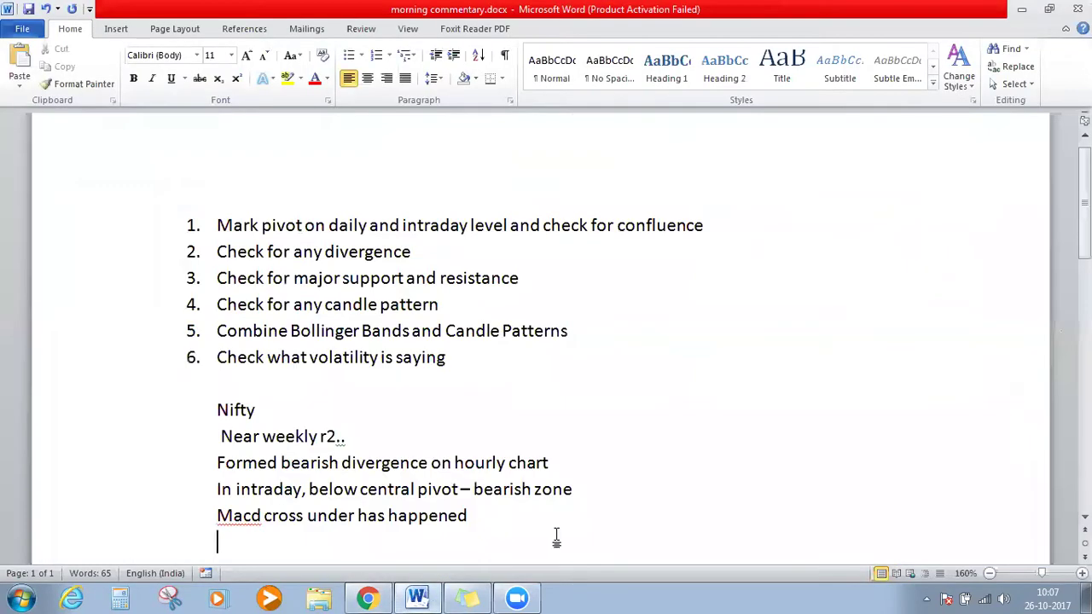
left_click(557, 536)
type("bollinger")
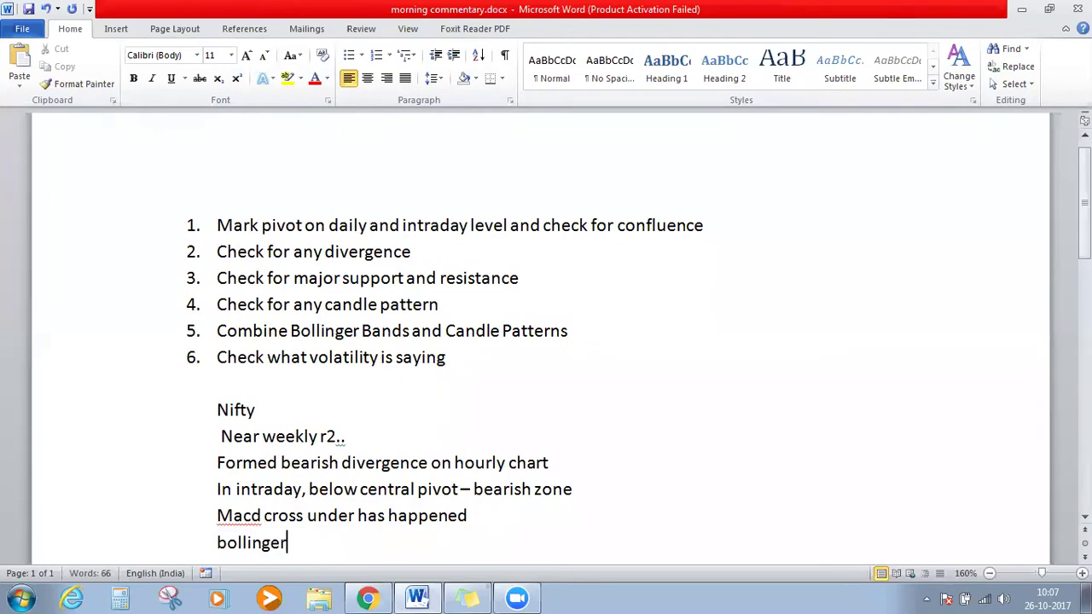
type(" bands - in bearish zone - below 20 ")
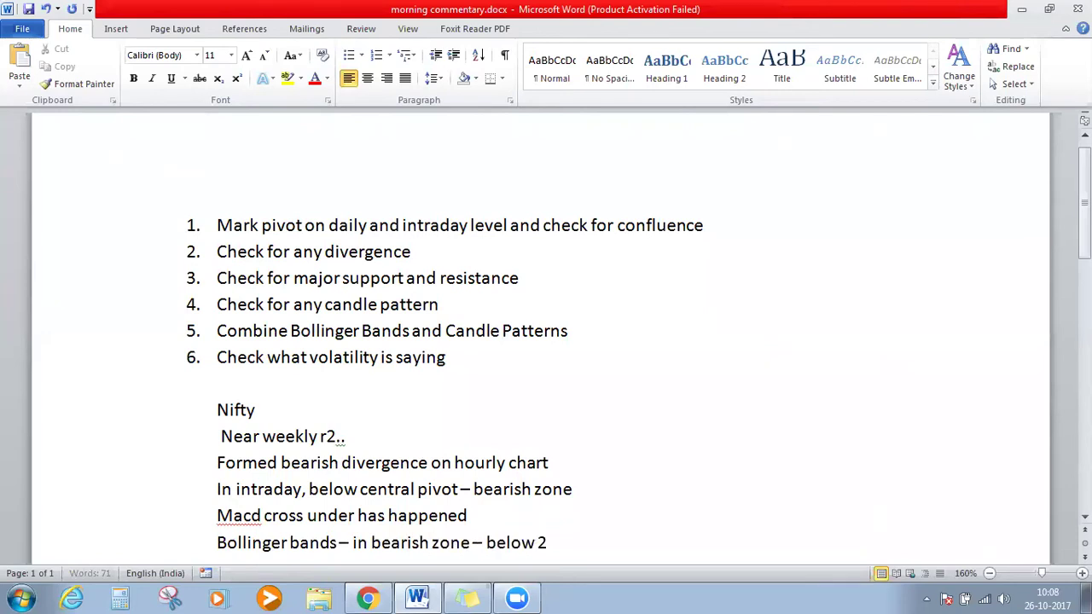
type("SMA")
key("Return")
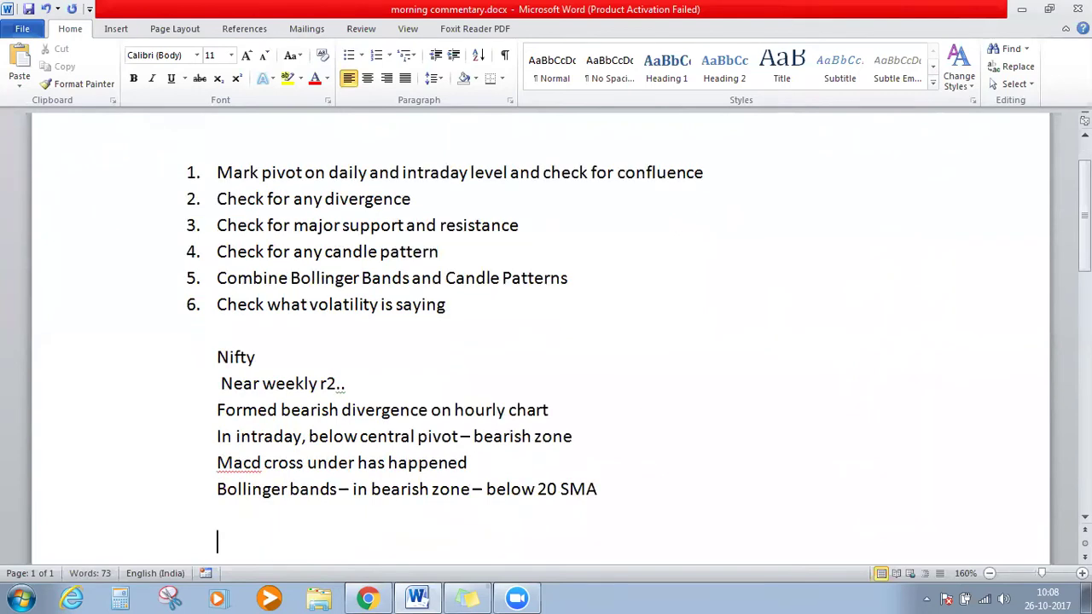
- Add the concluding line "View- neutral to bearish" beneath the Nifty notes, separated by a blank line
type("view- neutrl")
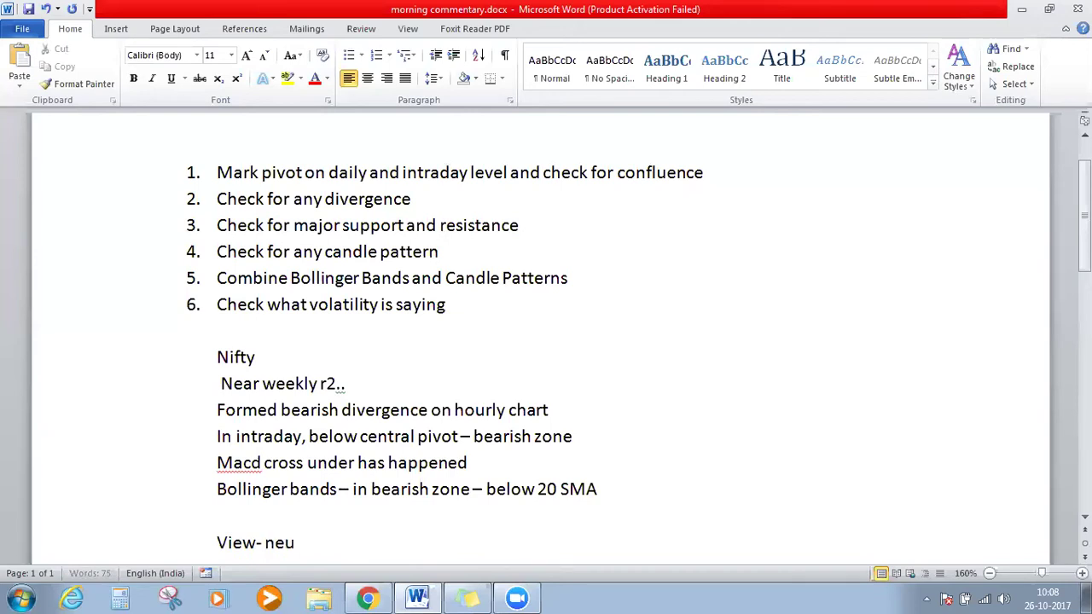
key("BackSpace")
type("al to bearish")
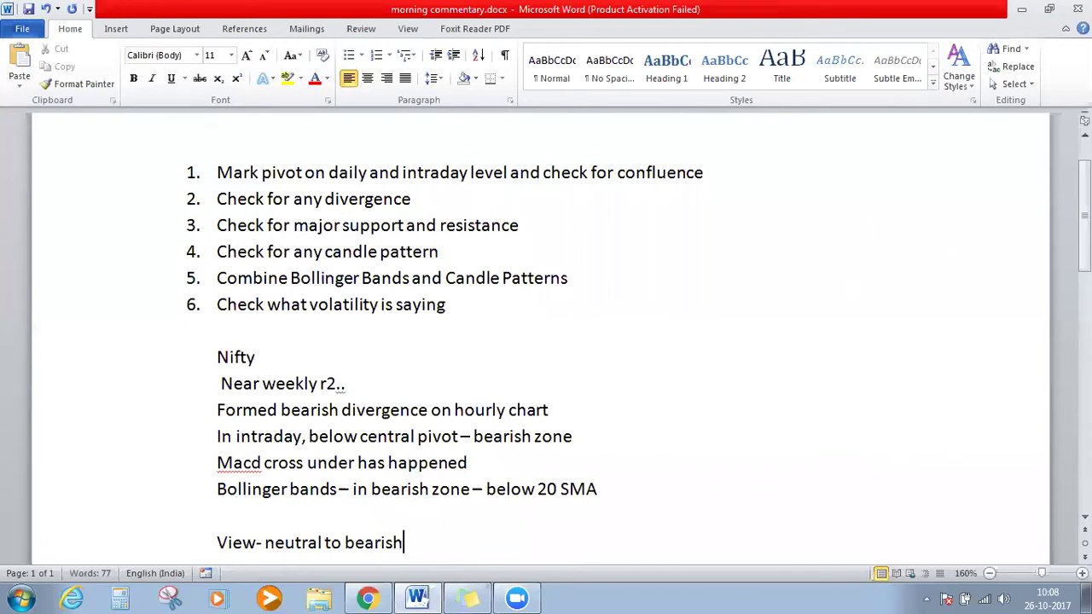
- Compare the 15-minute NIFTY chart in TradingView with the checklist and Nifty notes in Word, ending on the chart
left_click(368, 598)
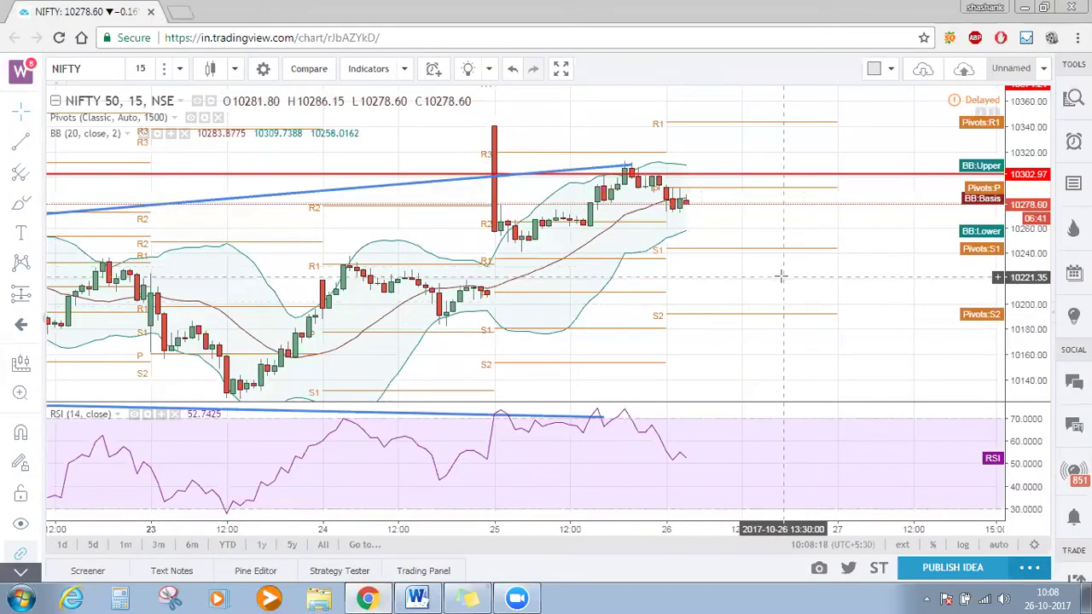
left_click(417, 598)
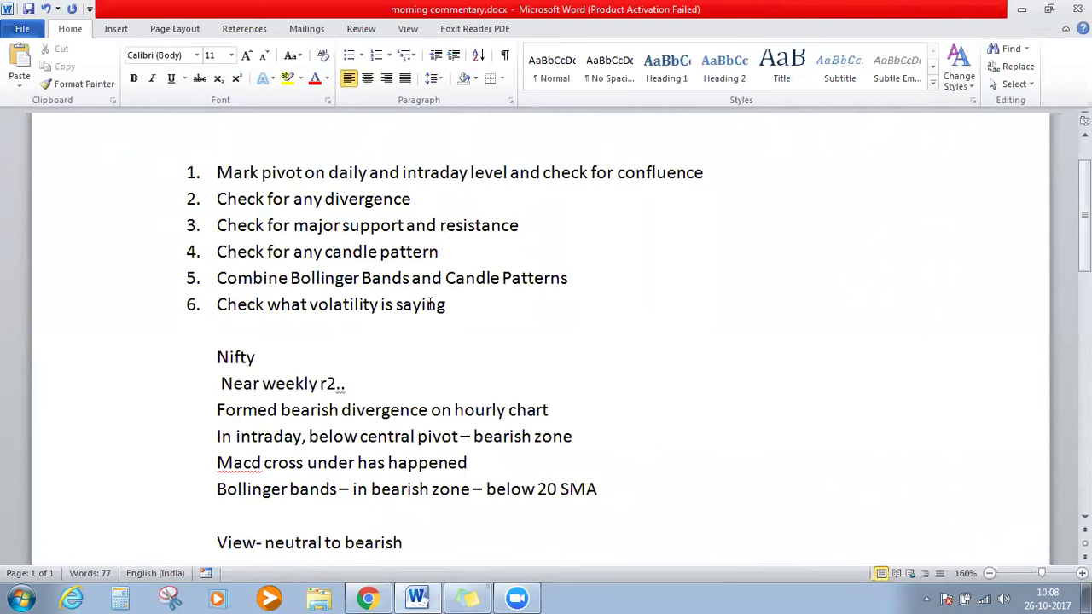
left_click(362, 596)
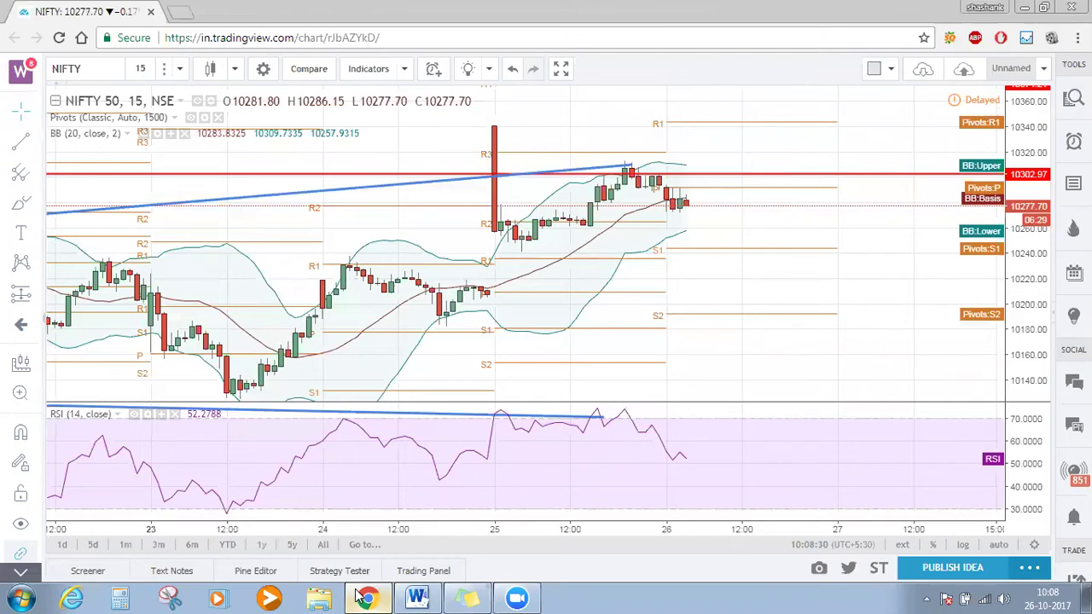
left_click(417, 597)
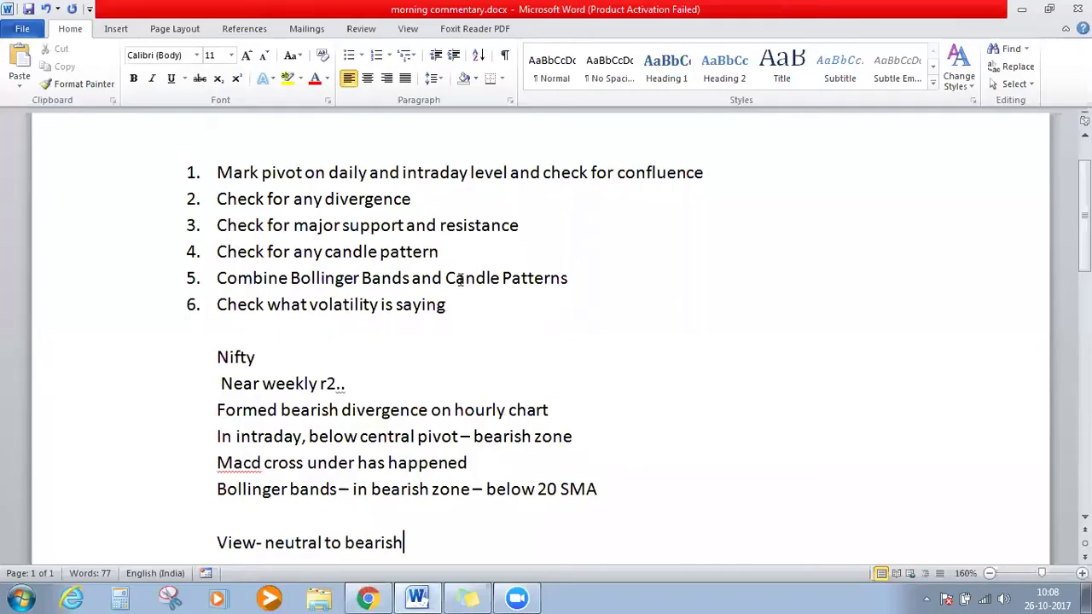
left_click_drag(449, 251, 290, 278)
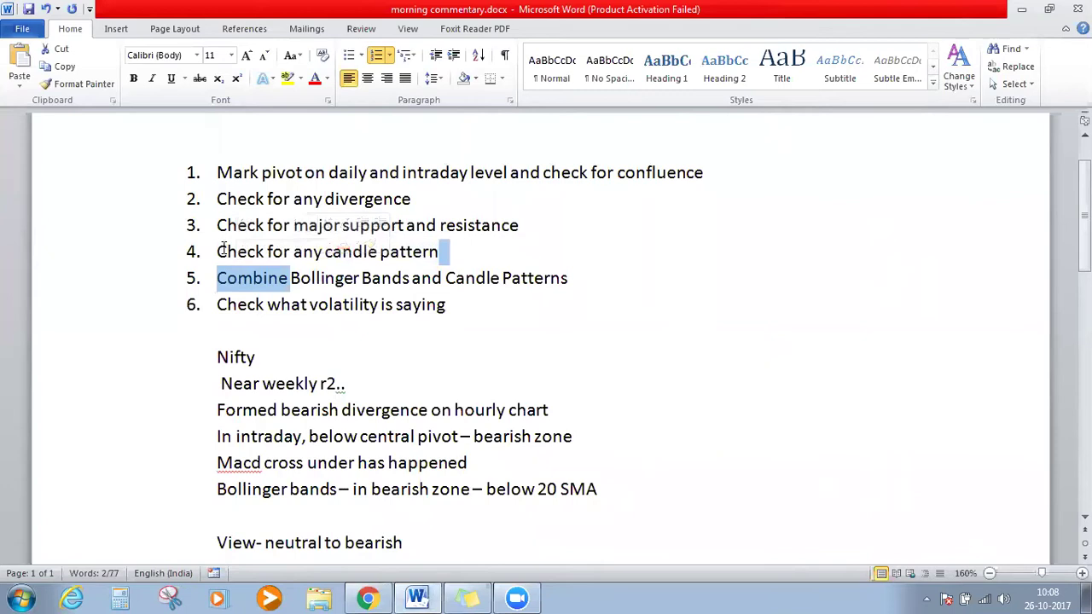
left_click(220, 251)
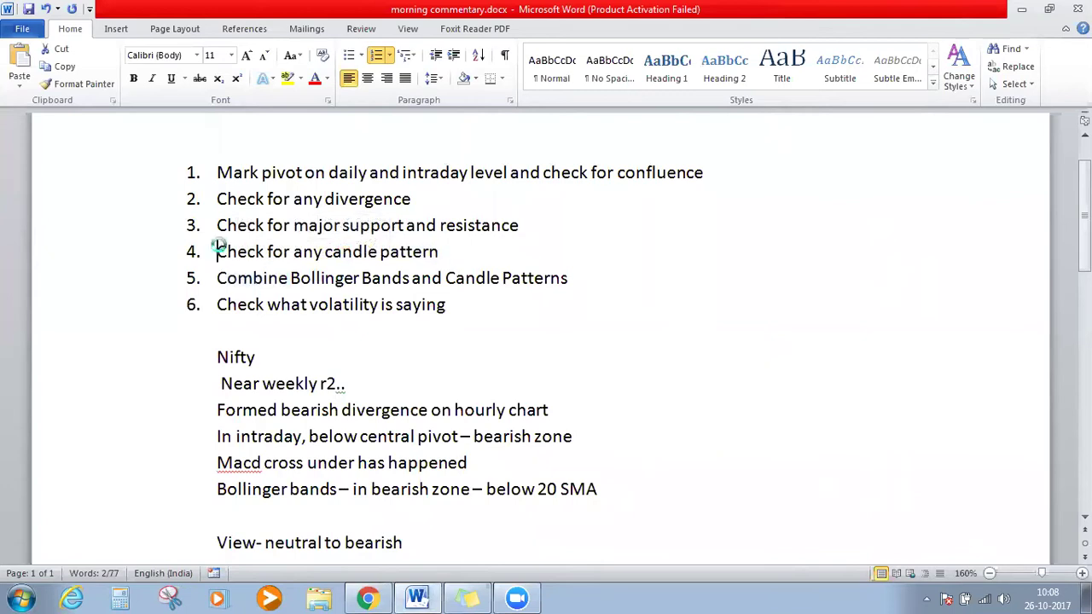
double_click(296, 543)
left_click(453, 530)
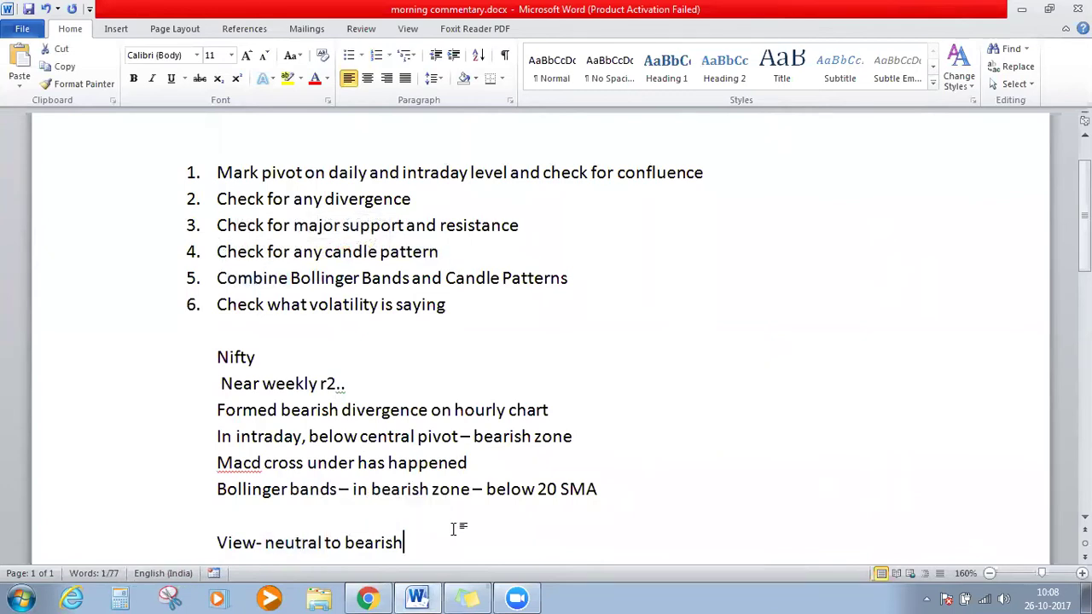
left_click_drag(617, 479, 230, 388)
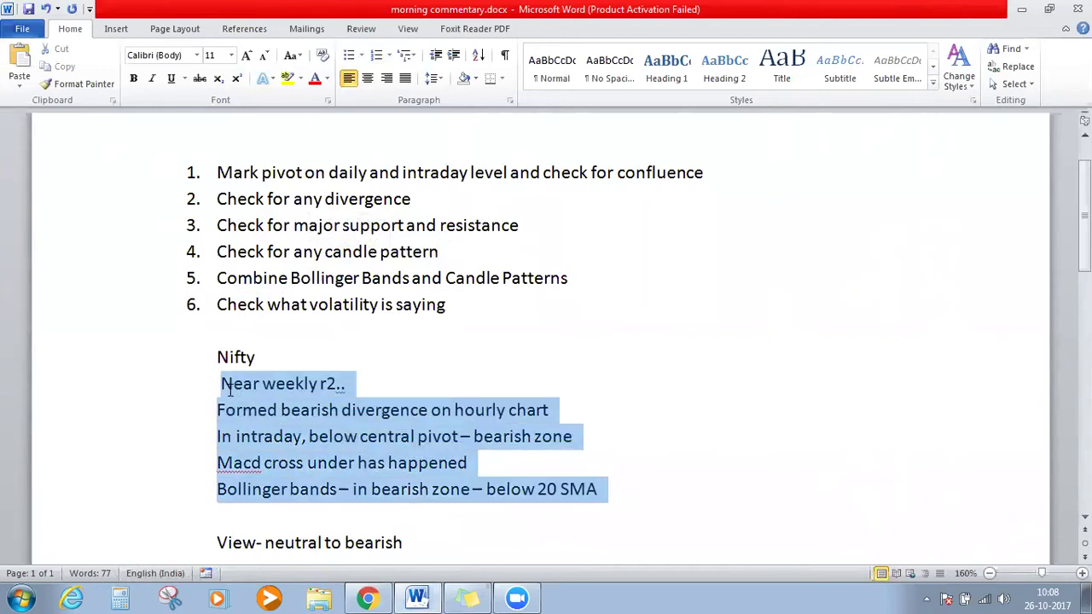
left_click(410, 540)
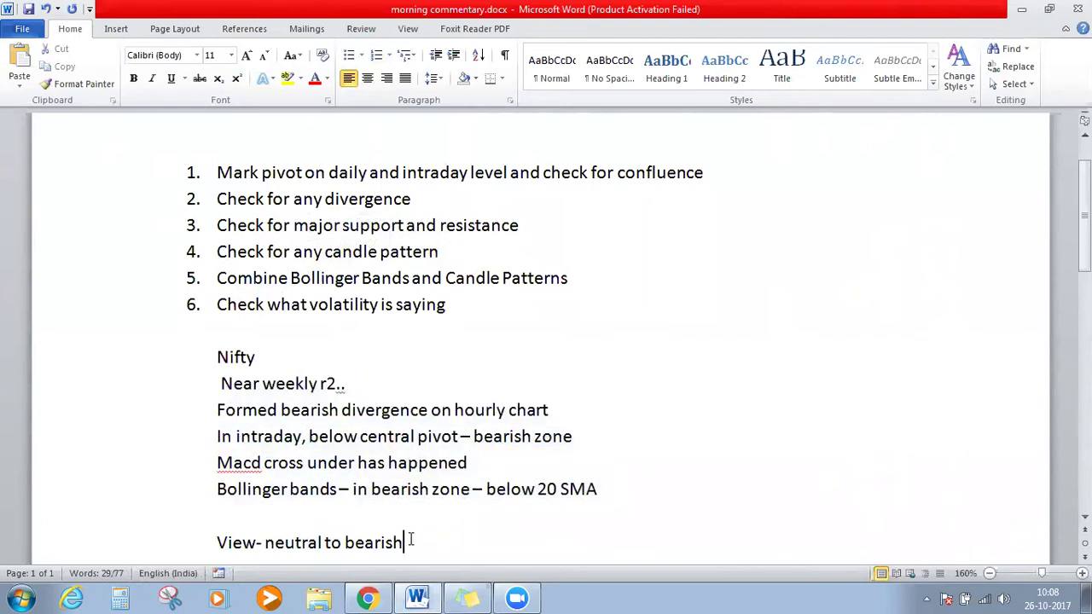
left_click(367, 599)
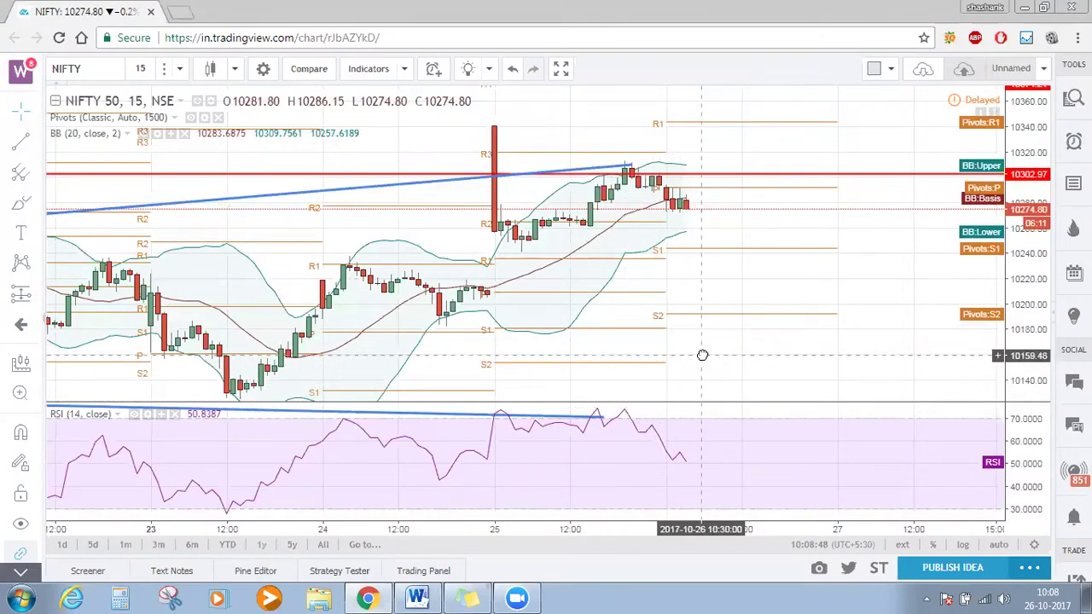
left_click_drag(703, 355, 710, 353)
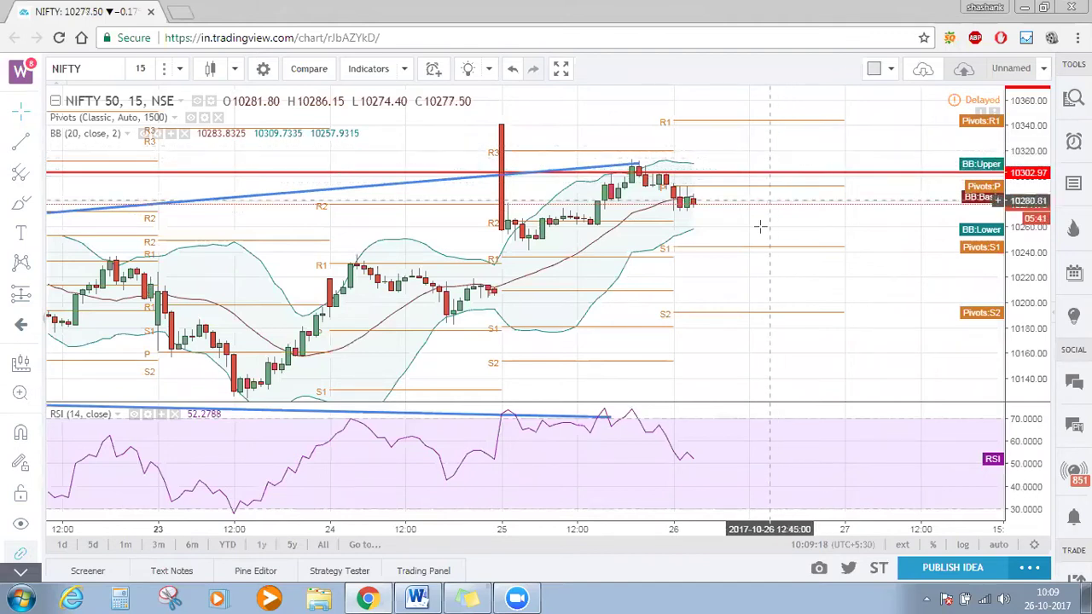
left_click(431, 595)
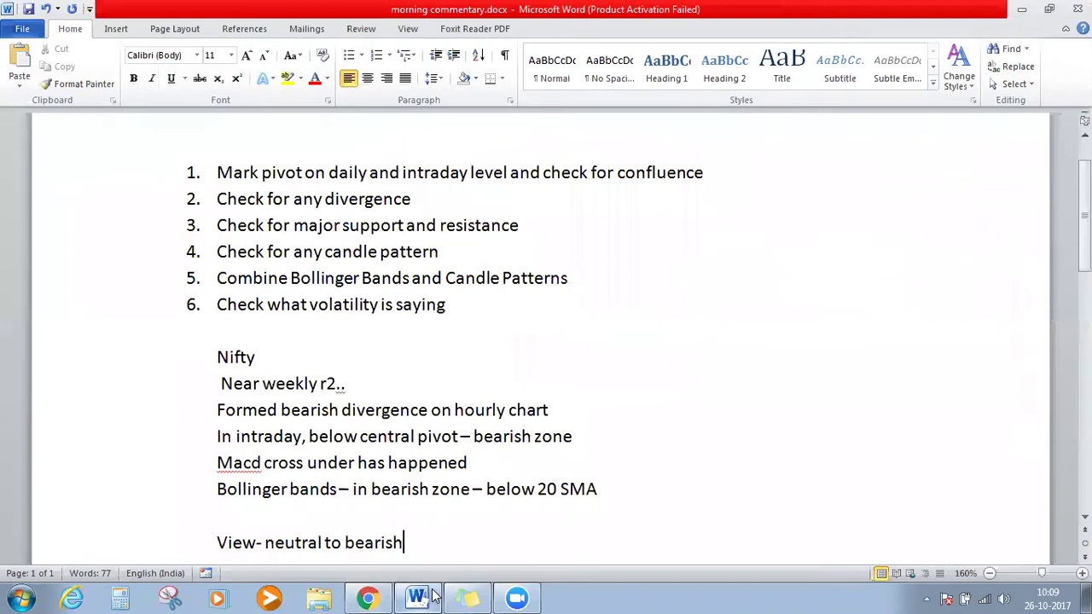
left_click(431, 594)
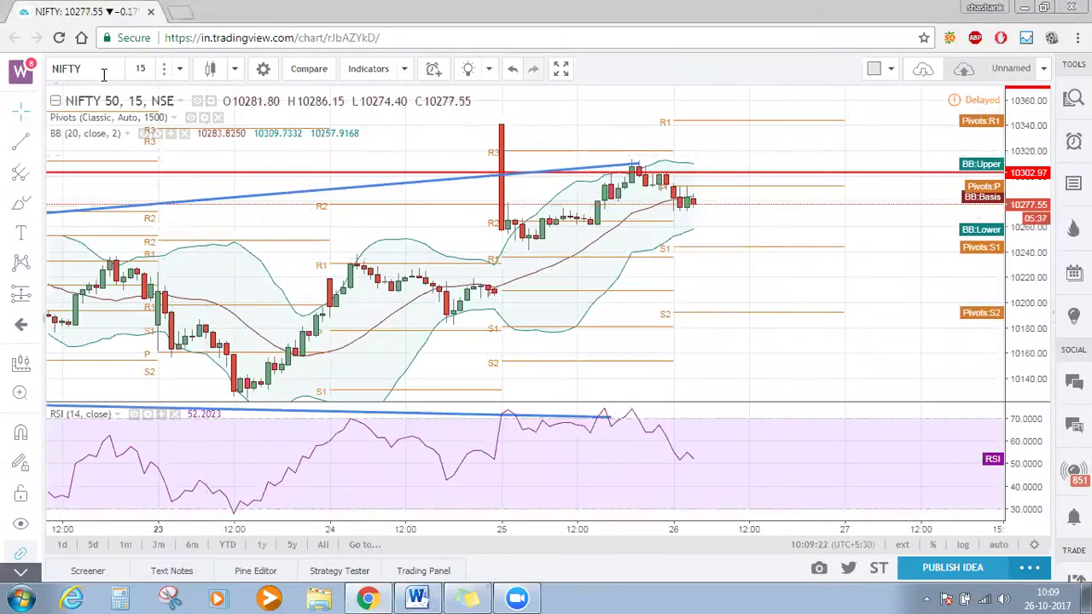
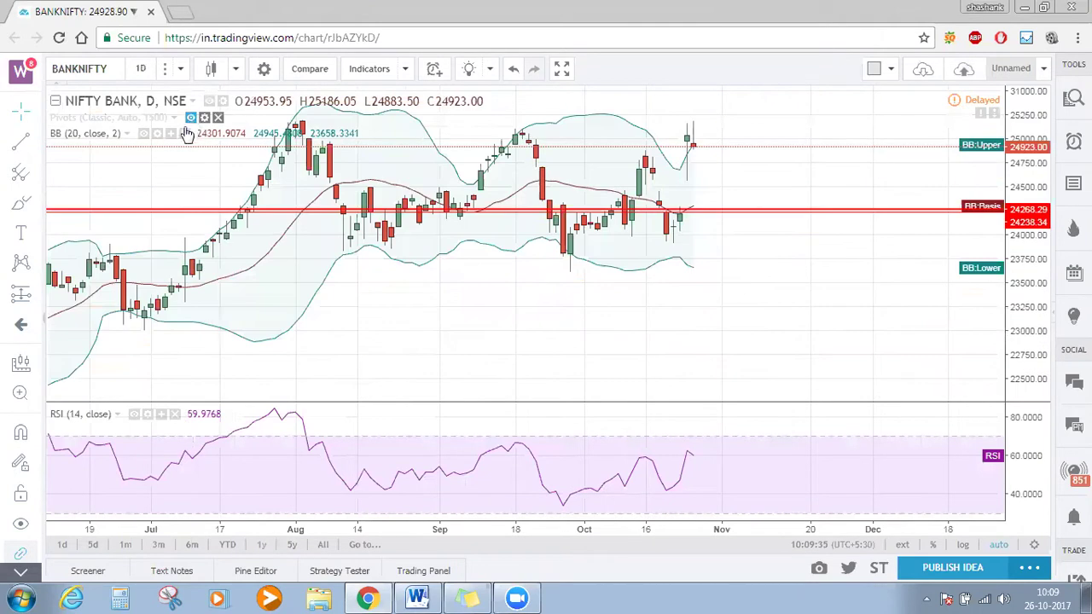
- Remove the Bollinger Bands indicator from the daily BANKNIFTY chart
right_click(1033, 175)
left_click(905, 181)
left_click_drag(807, 339, 992, 336)
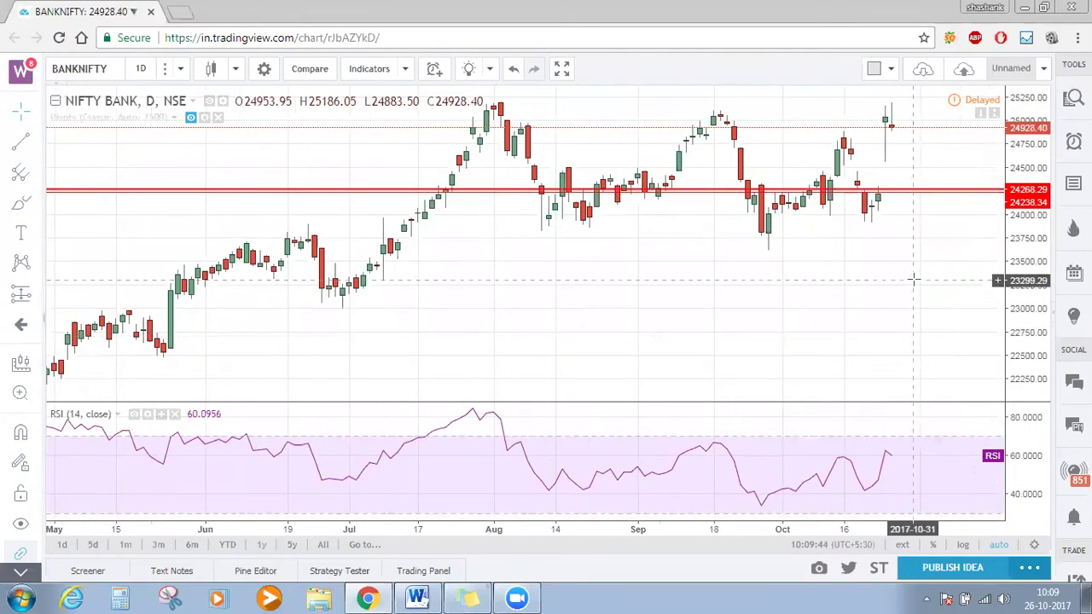
- Draw a rectangle marking the resistance zone at the September highs, from 2017-09-14 to 2017-11-29, between about 25166 and 24979
left_click_drag(878, 288, 865, 293)
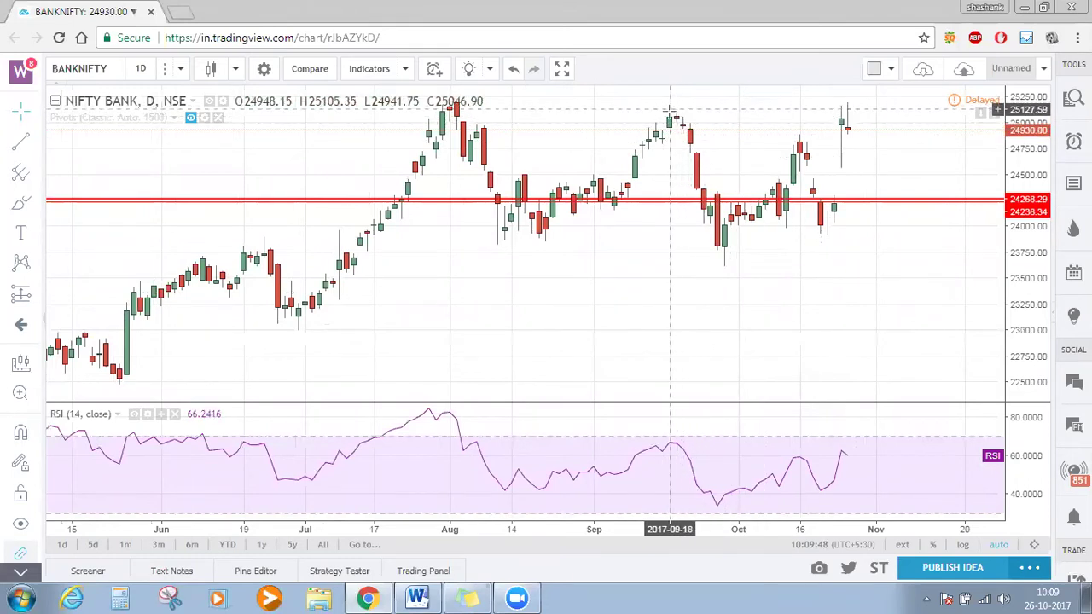
left_click_drag(704, 315, 541, 316)
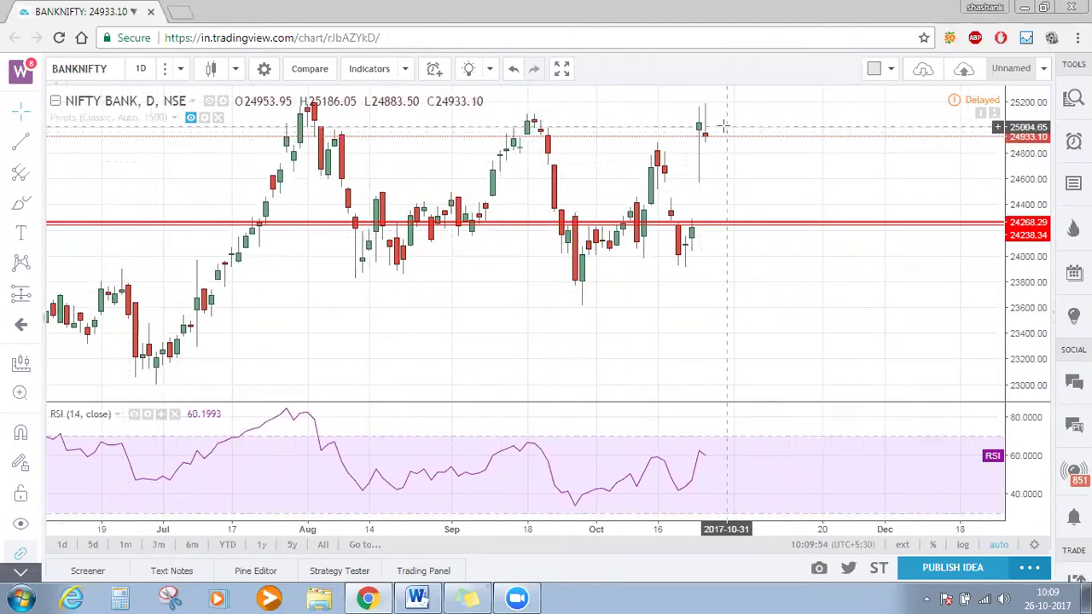
left_click(37, 205)
left_click(68, 231)
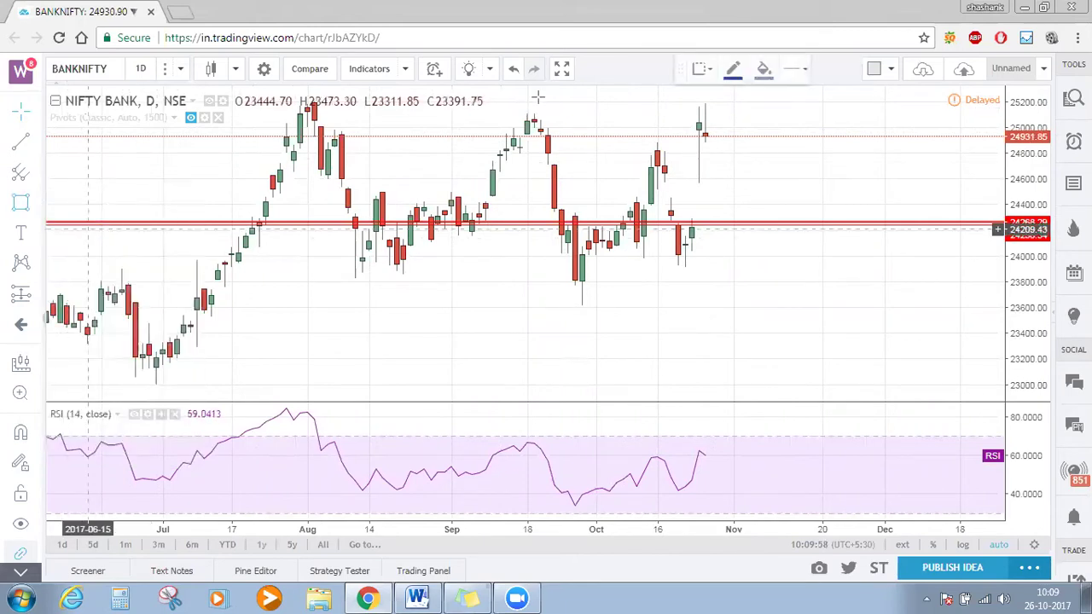
left_click(518, 117)
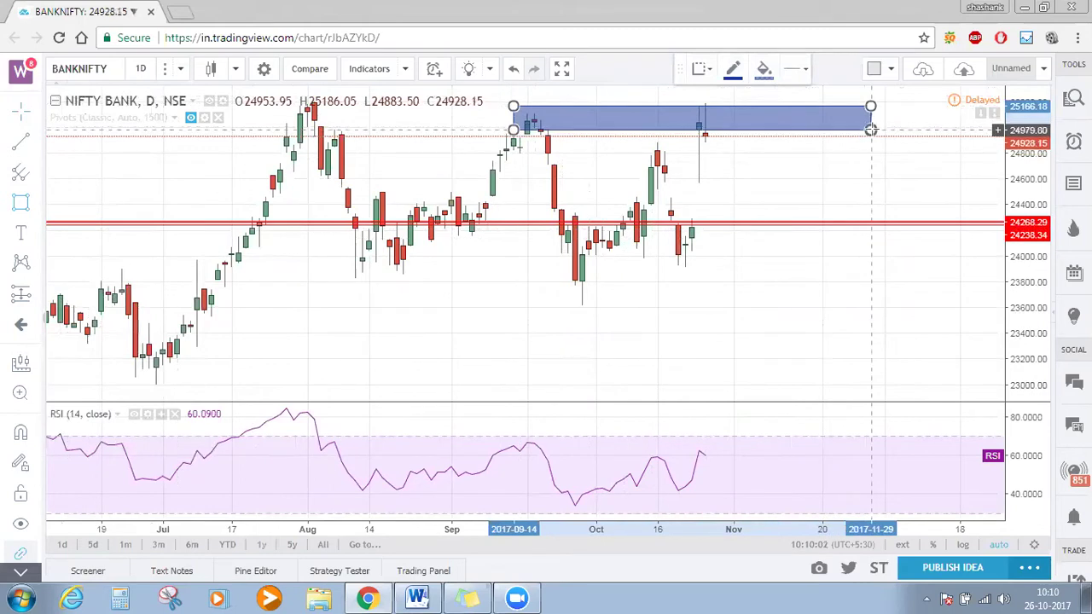
left_click(870, 130)
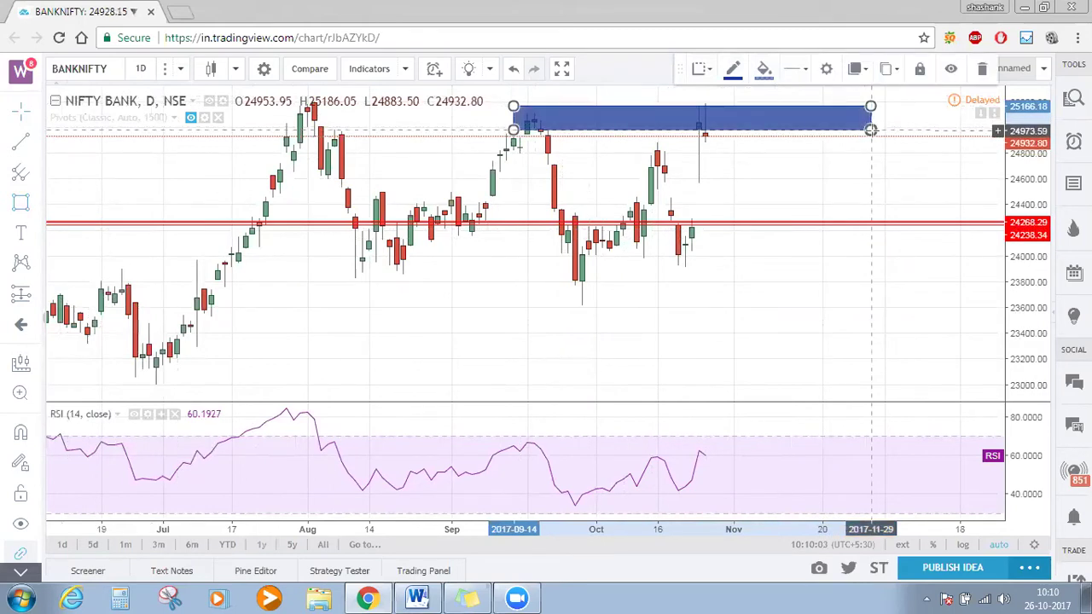
left_click(852, 178)
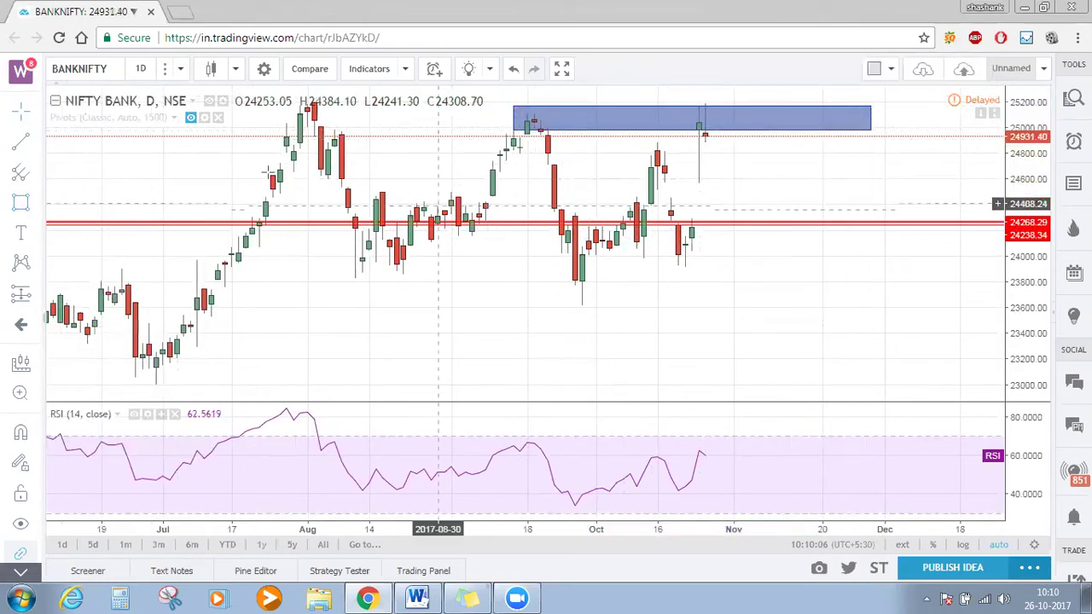
- Show the hidden Pivots indicator and mark the daily R1 pivot with a horizontal line at 24905.95
left_click(191, 118)
left_click_drag(1025, 378, 1029, 114)
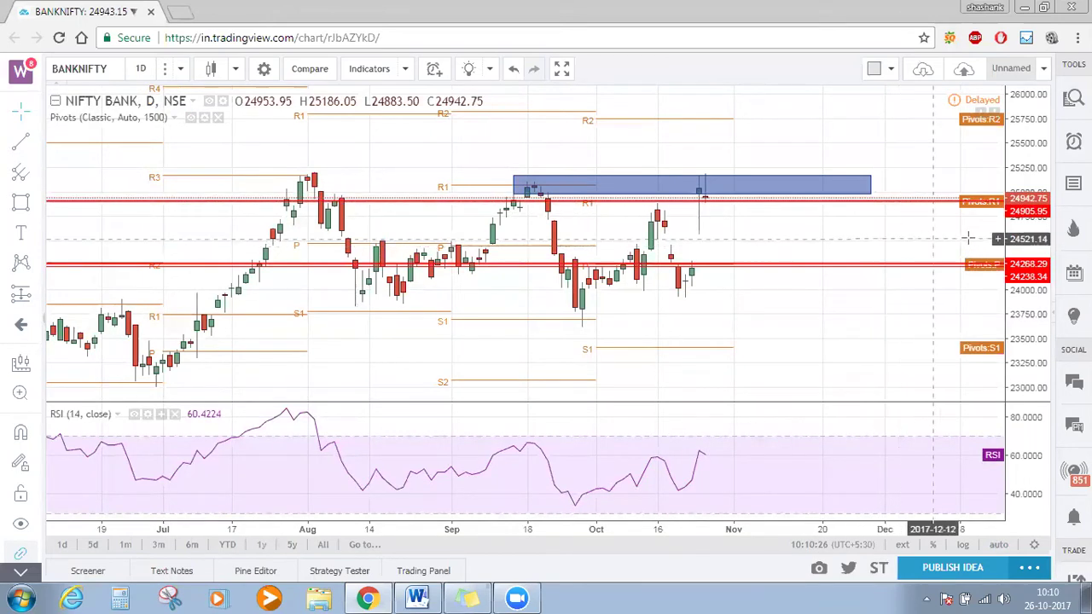
left_click_drag(1032, 247, 1032, 194)
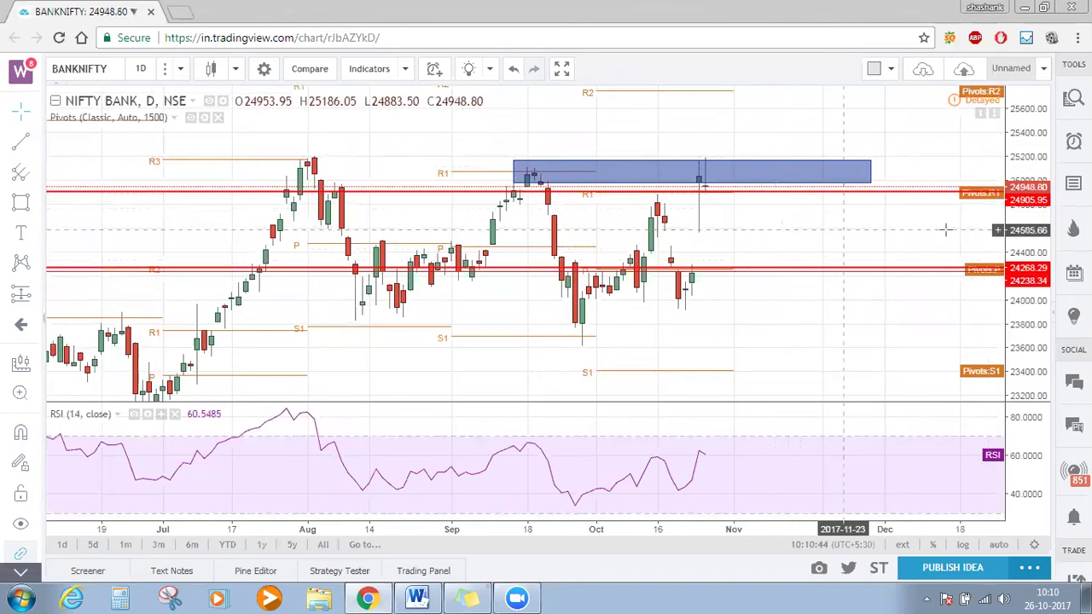
left_click_drag(1018, 256, 1020, 224)
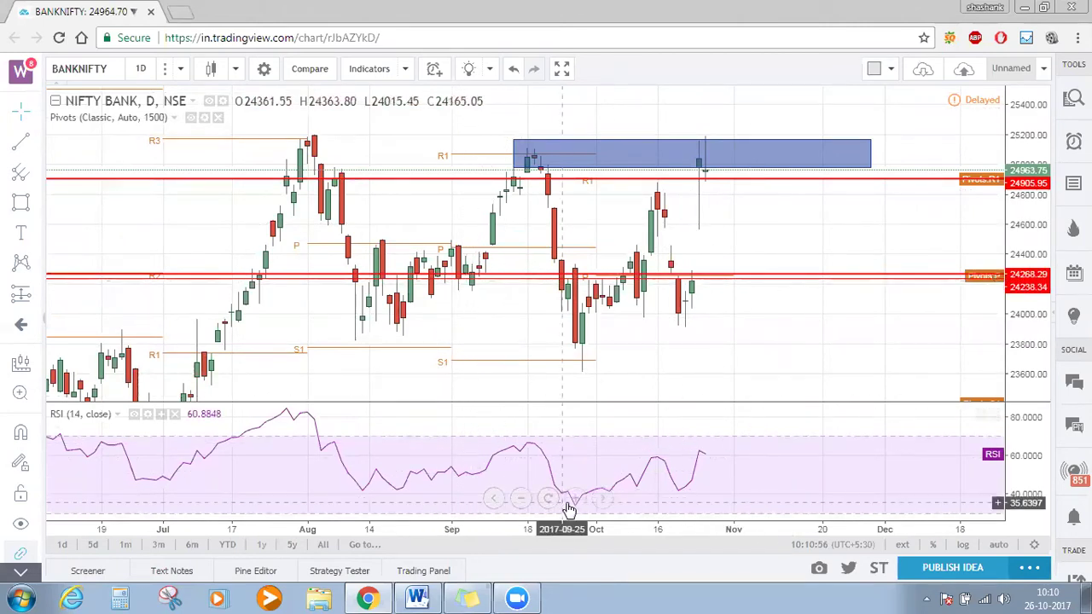
- Draw a trend line on the daily price chart connecting the 2017-09-18 high to the 2017-10-26 high
left_click(577, 502)
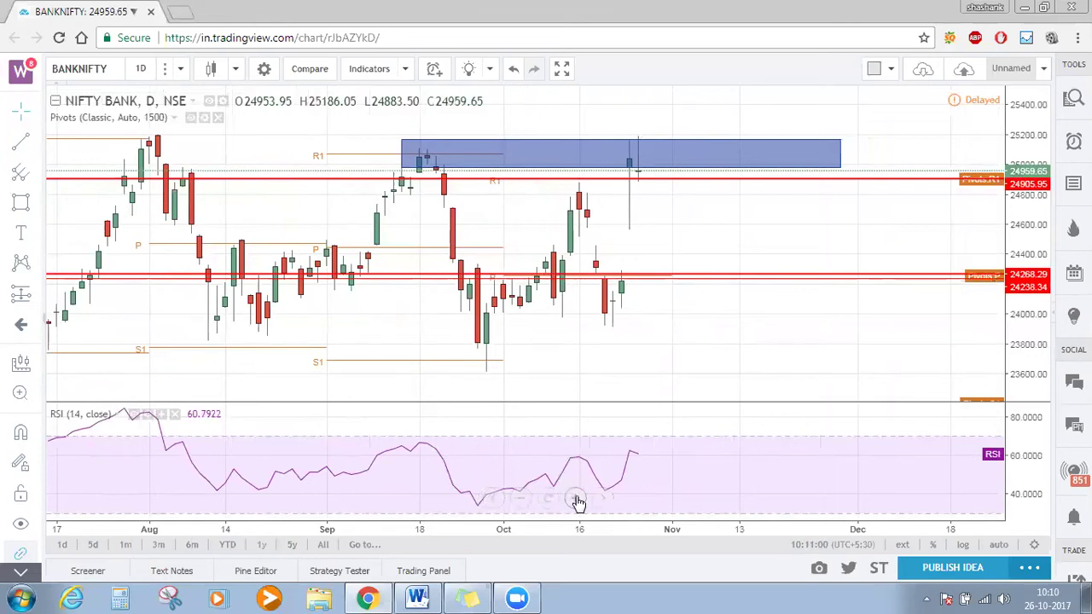
left_click(577, 502)
left_click_drag(487, 358, 678, 382)
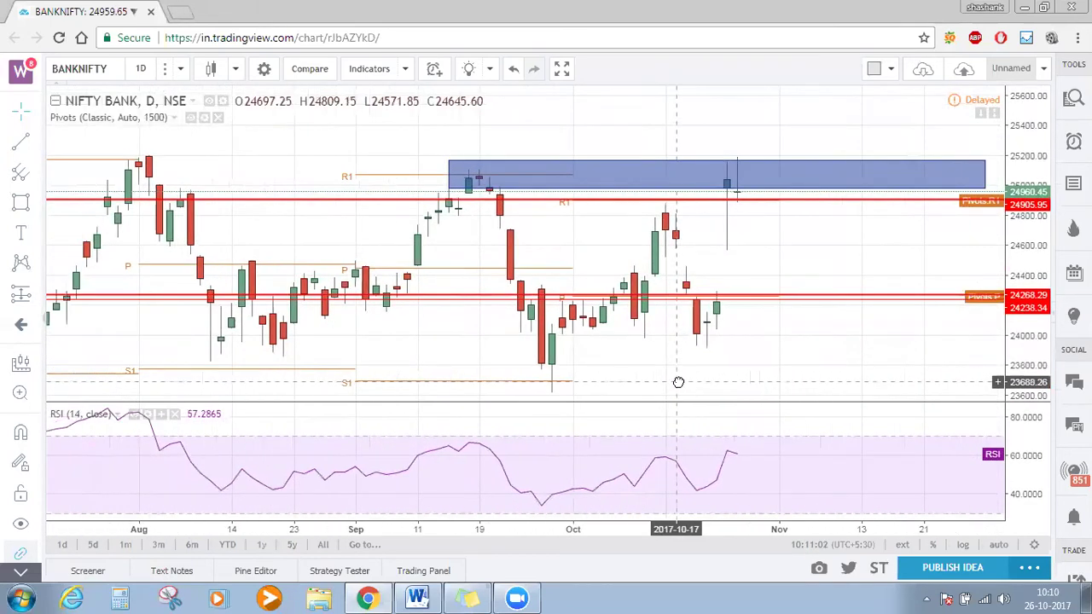
left_click(21, 140)
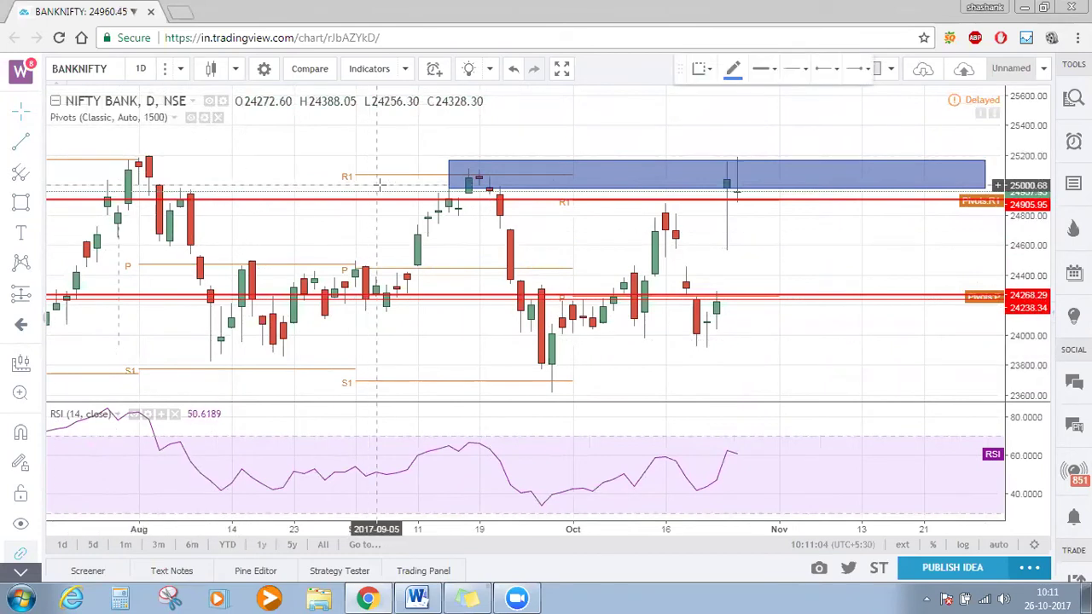
left_click(467, 168)
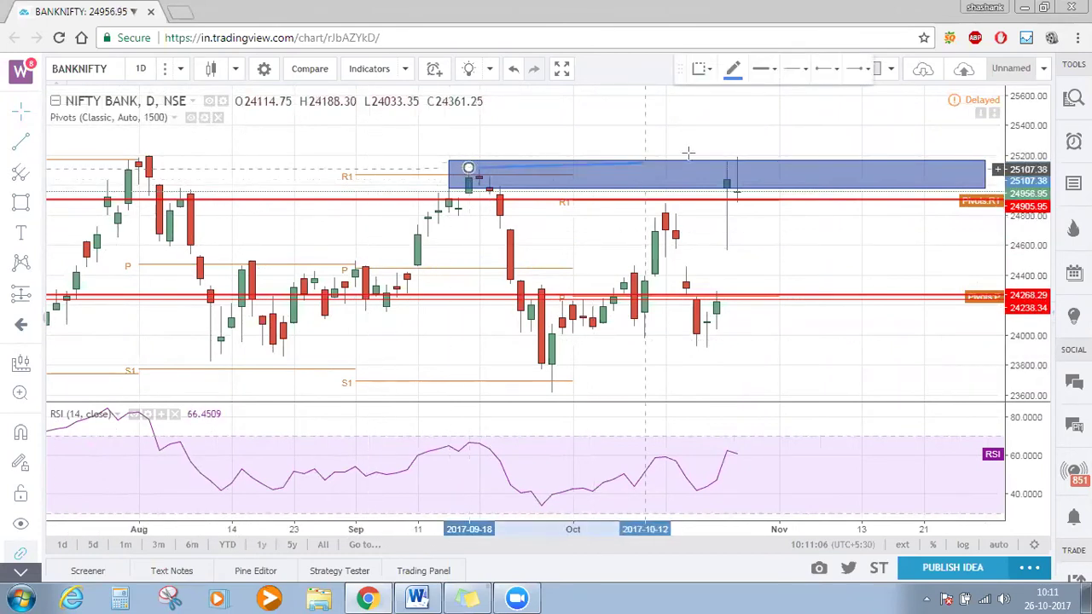
left_click(738, 156)
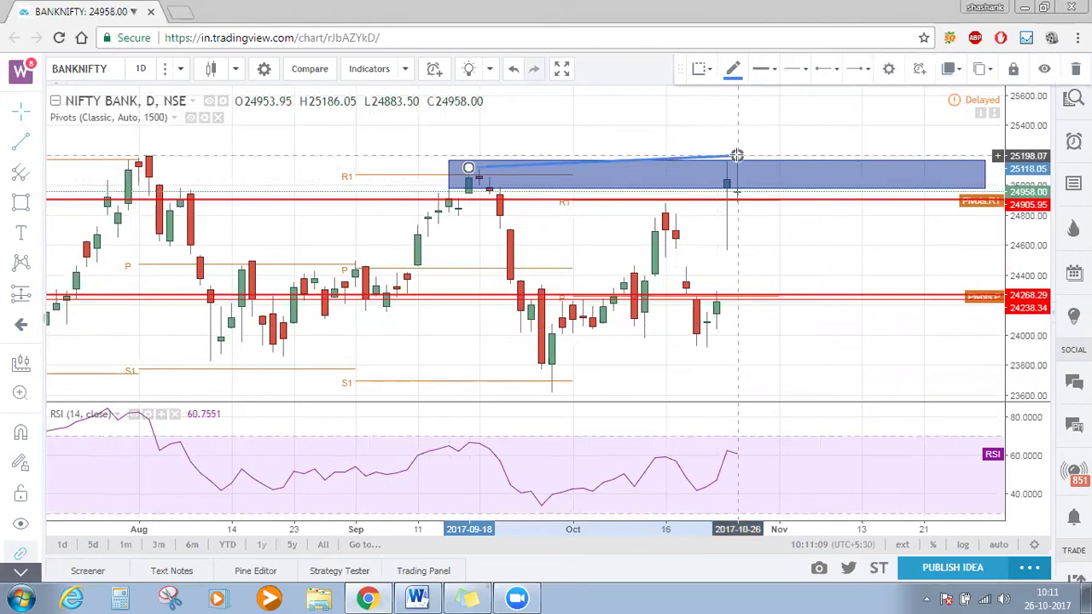
left_click(601, 123)
- Draw a matching trend line on the RSI connecting its 2017-09-18 peak to its 2017-10-25 peak
left_click(24, 147)
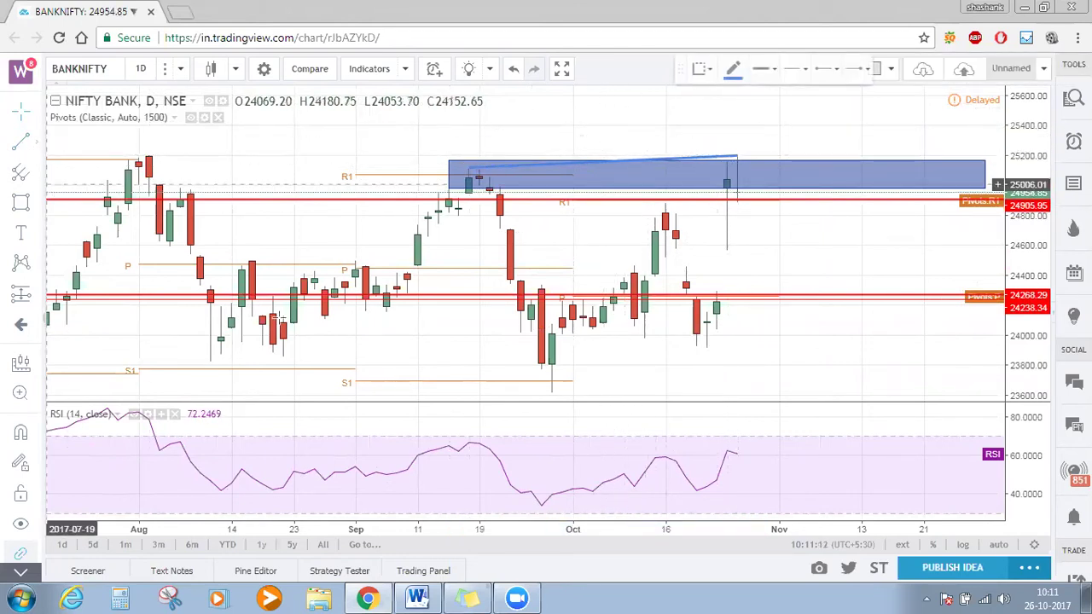
left_click(468, 443)
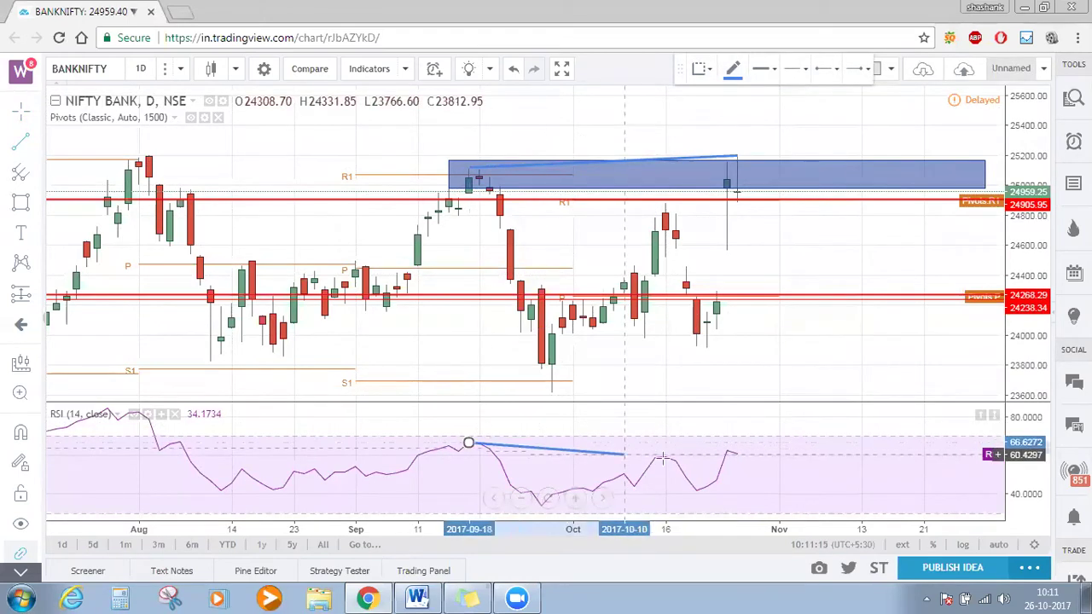
left_click(726, 450)
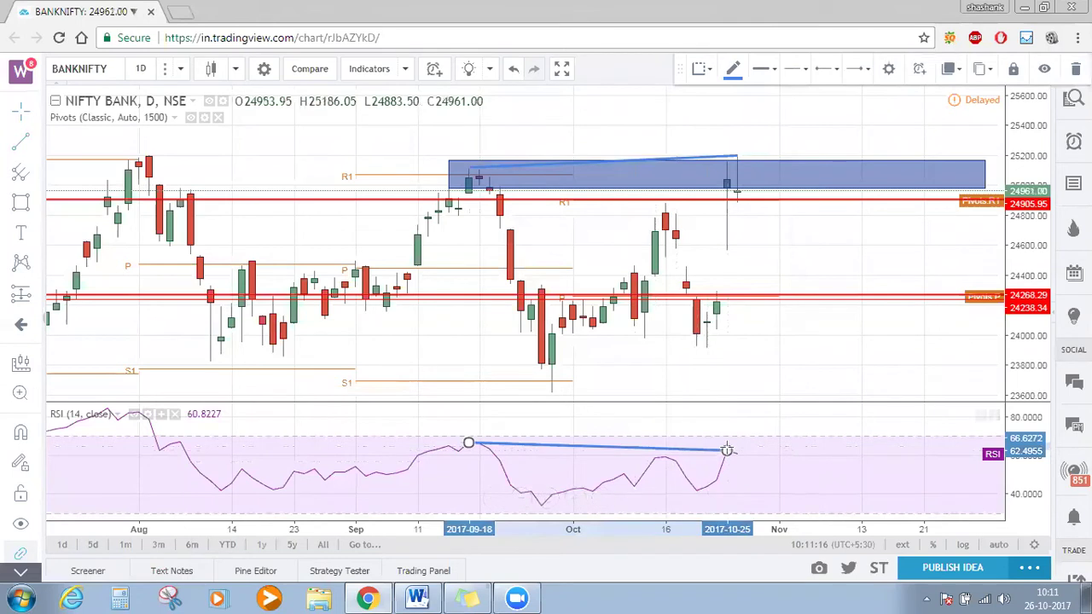
left_click(757, 380)
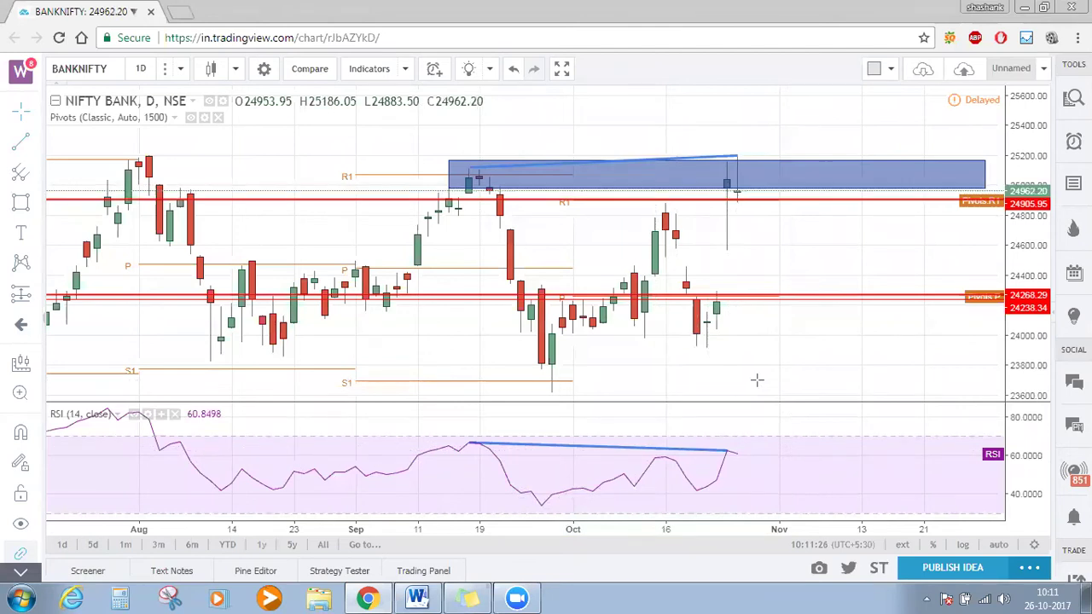
- Switch the chart to the 1-hour interval and mark its R2 pivot with a horizontal line at 25223.56
left_click(180, 68)
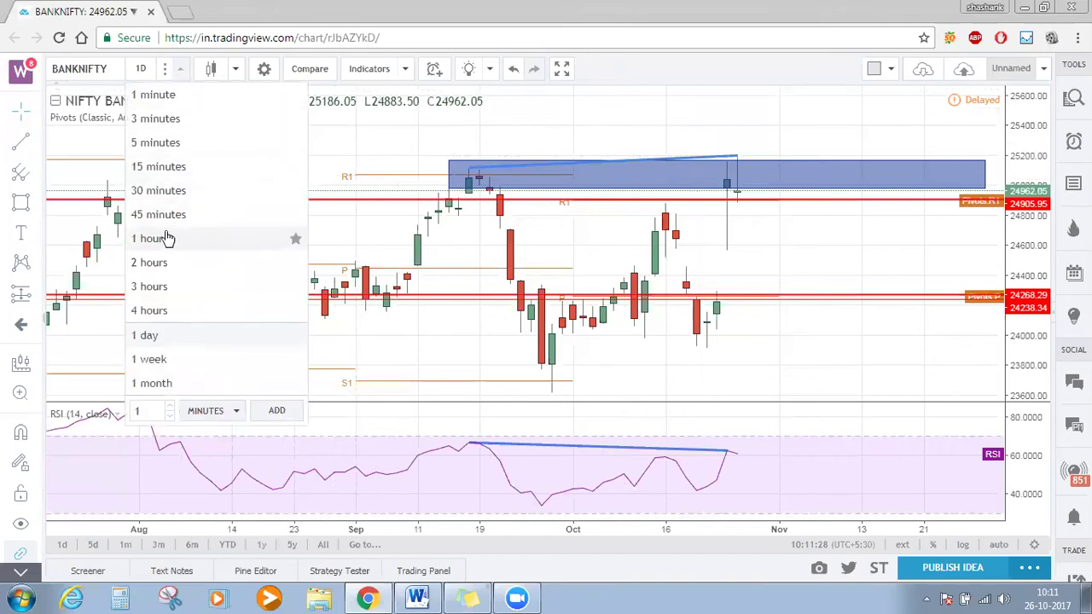
left_click(163, 239)
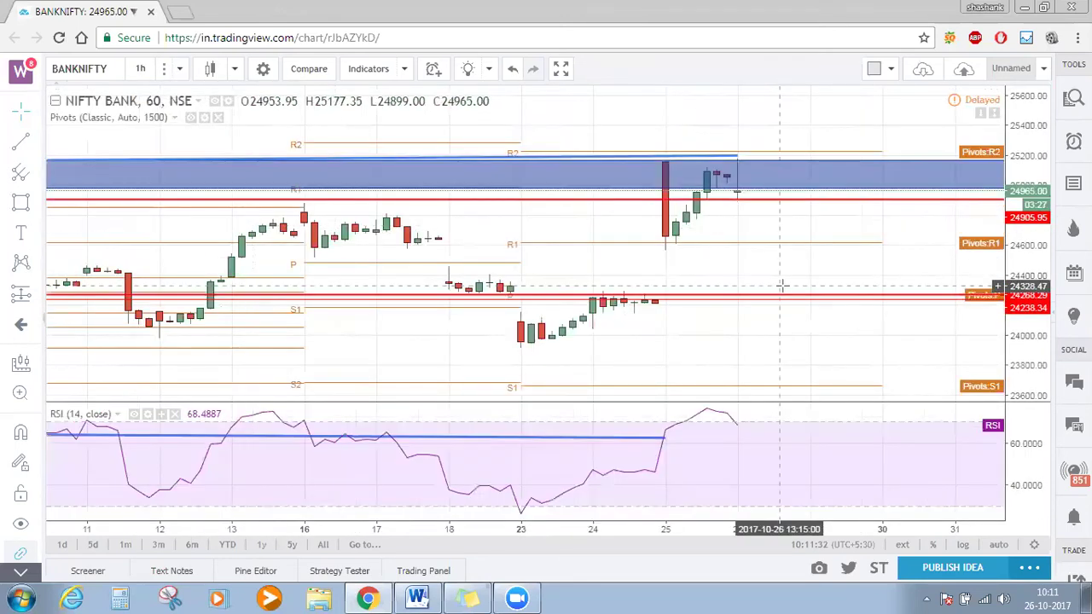
left_click_drag(1027, 285, 1027, 239)
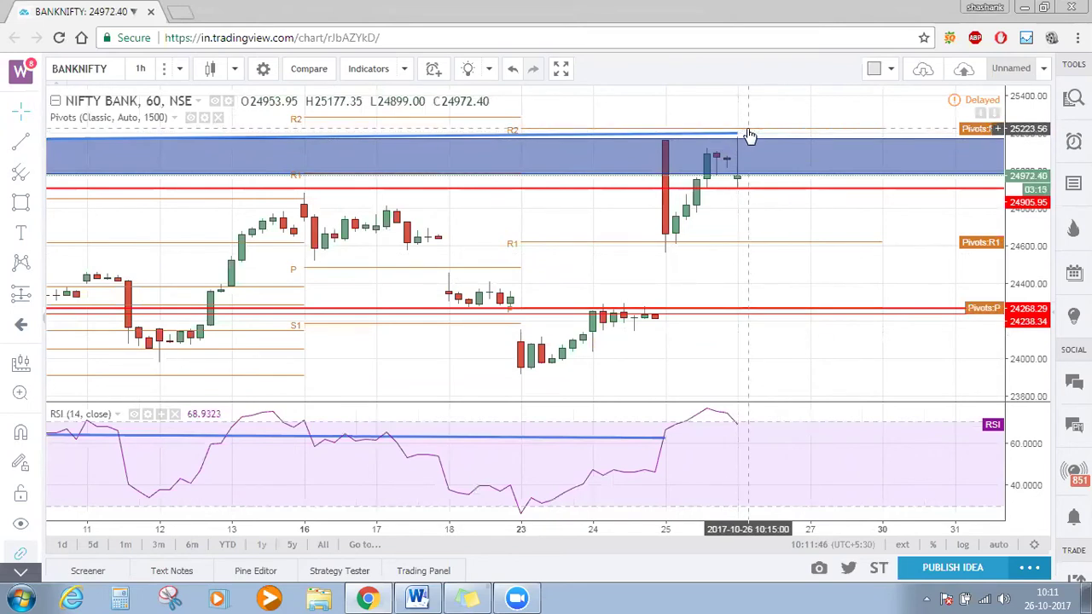
left_click(747, 129)
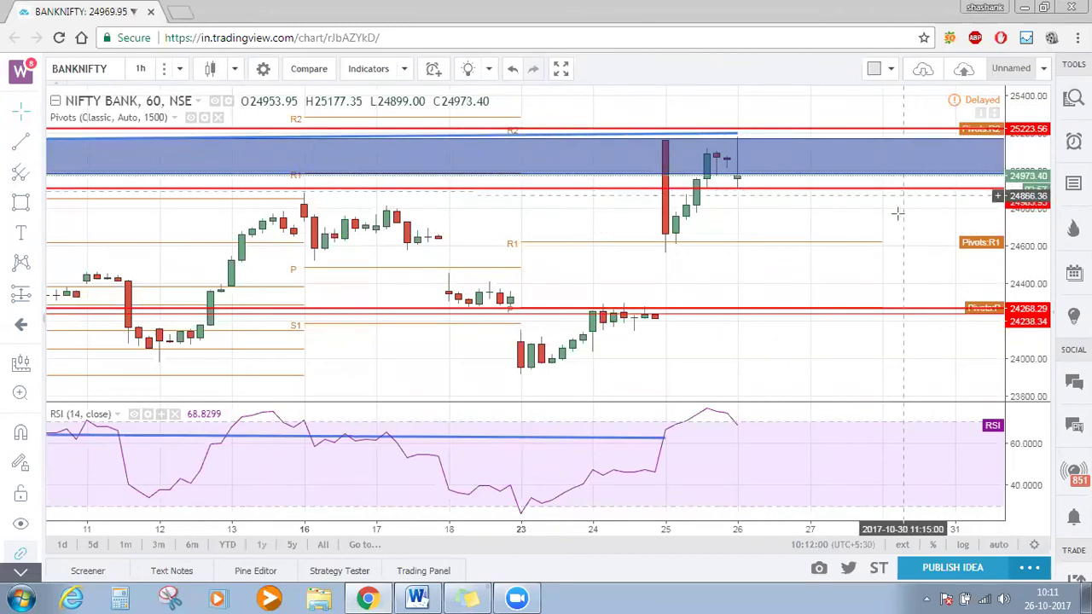
left_click_drag(846, 268, 750, 274)
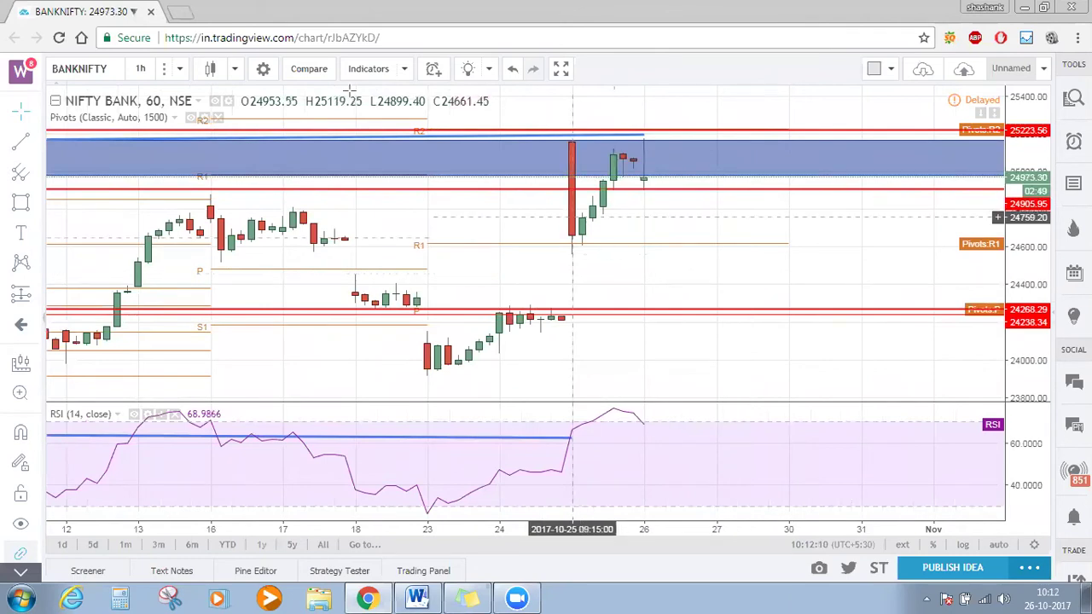
- Switch to the 15-minute interval and examine the pivot levels around the current BANKNIFTY price
left_click(178, 71)
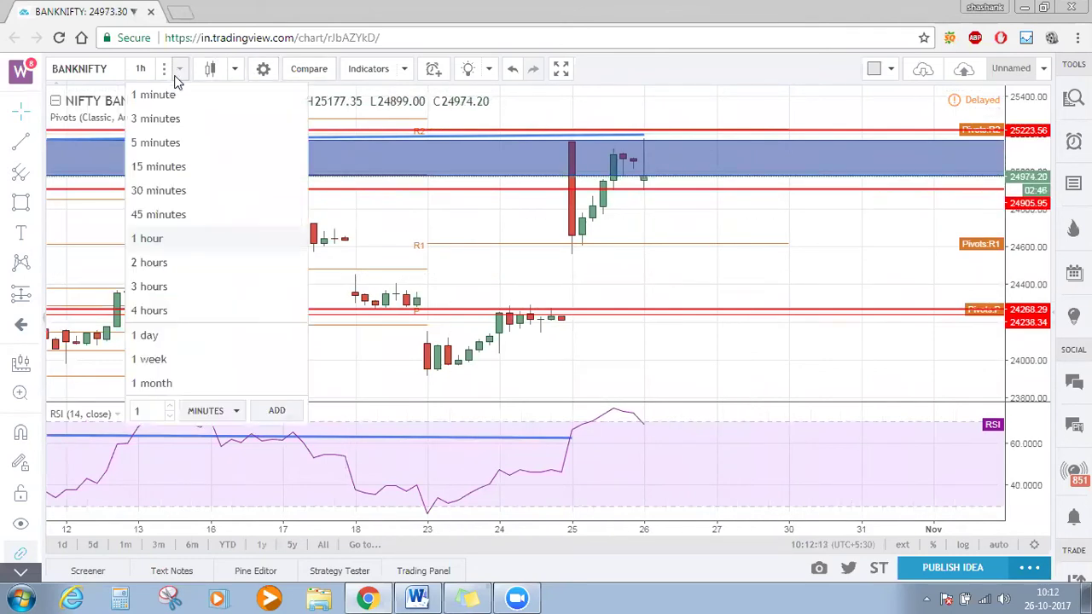
left_click(179, 166)
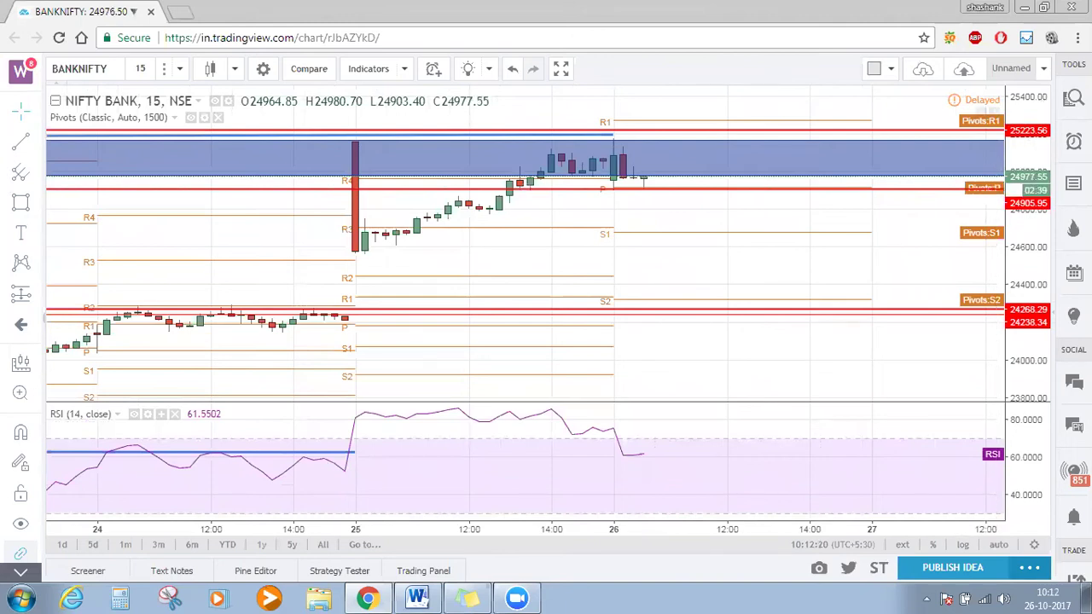
left_click_drag(917, 429, 797, 441)
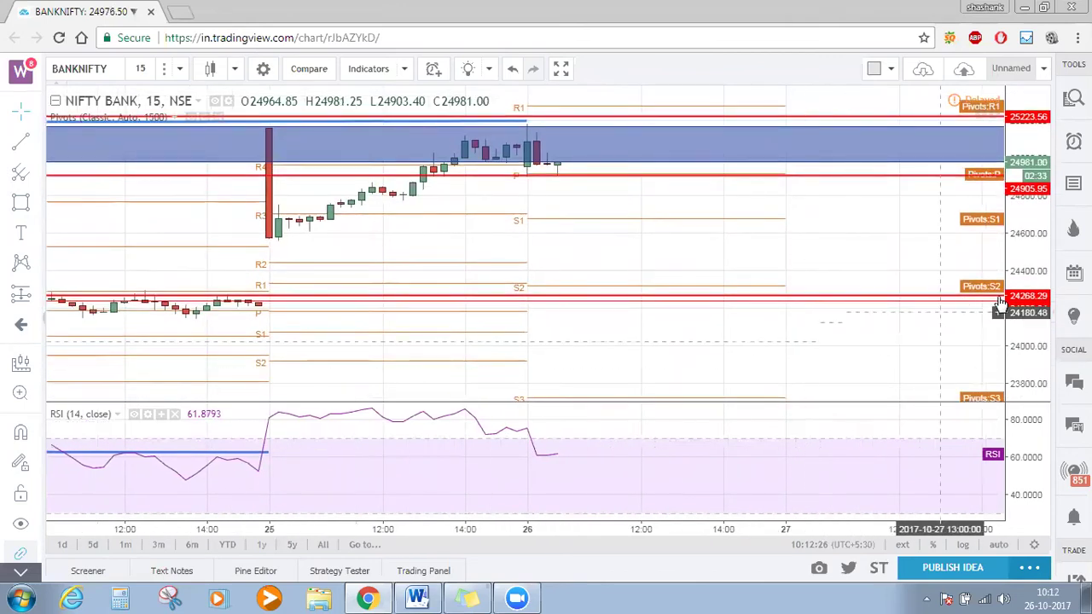
left_click_drag(1029, 271, 1028, 256)
left_click_drag(910, 234, 914, 288)
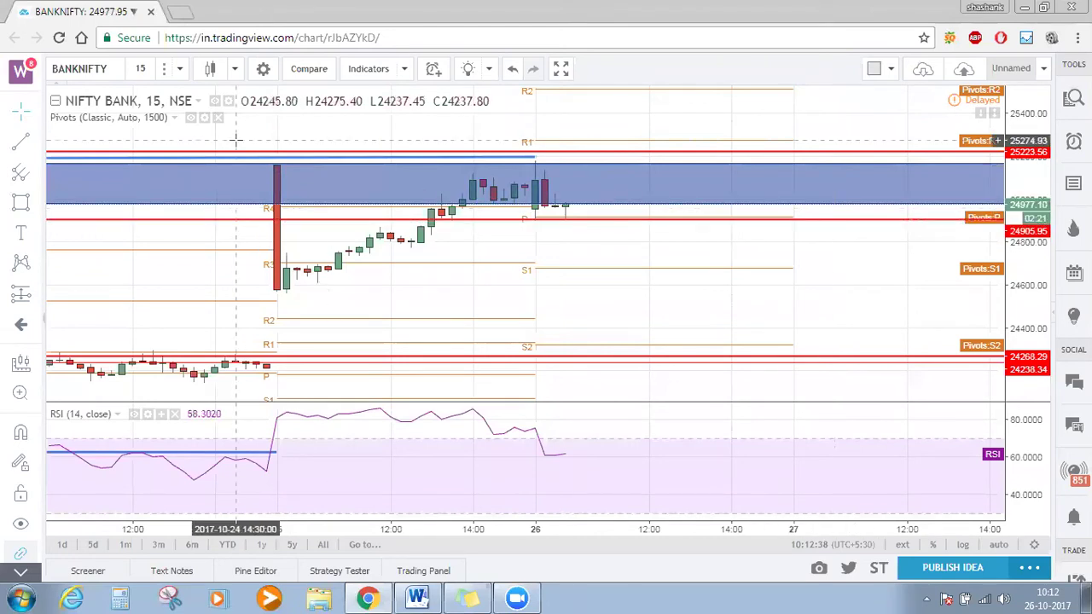
- Return to the 1-hour interval and inspect the price against the RSI and the marked levels
left_click(179, 72)
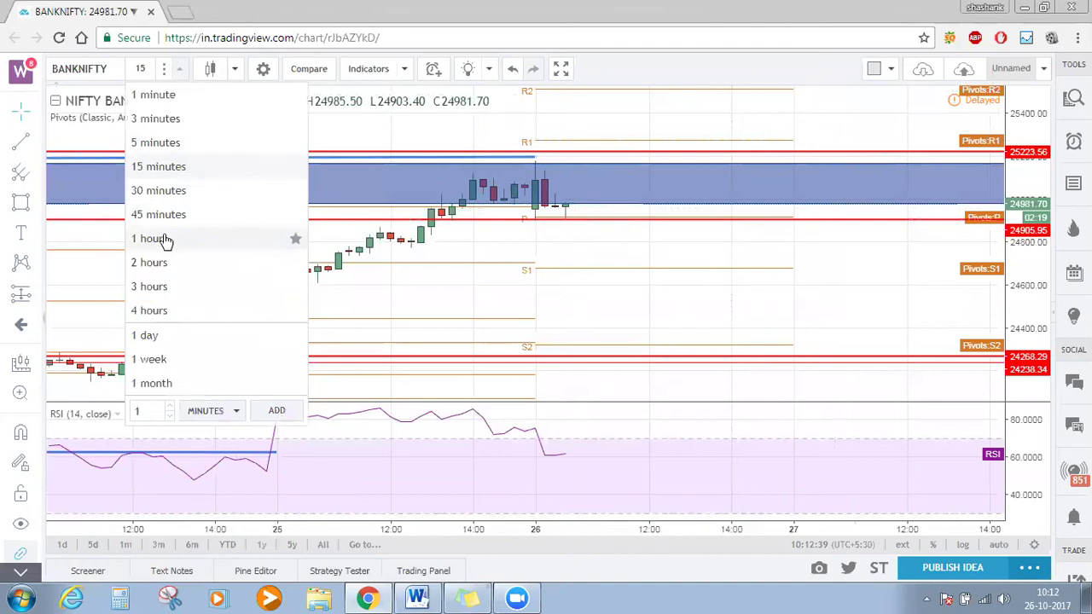
left_click(166, 241)
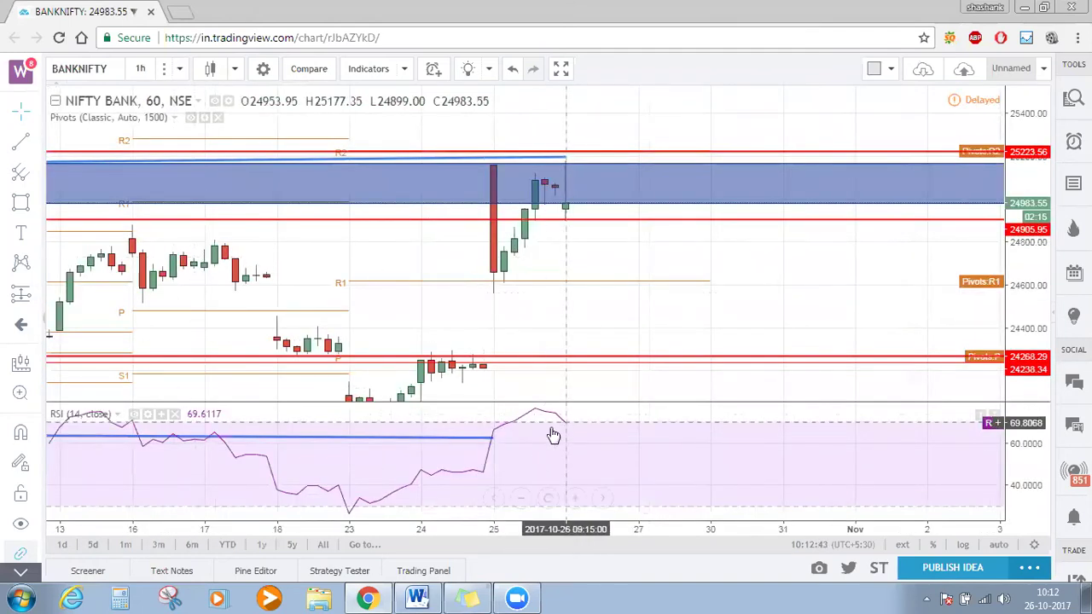
scroll(541, 502, "down", 5)
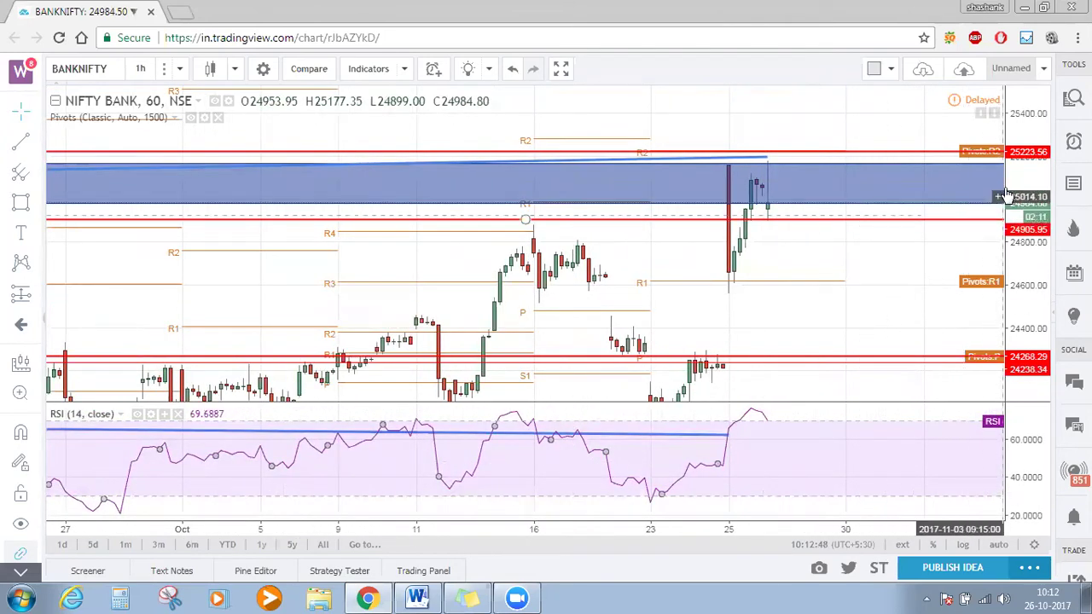
mouse_move(1032, 166)
left_mouse_down()
mouse_move(1035, 238)
mouse_move(1032, 150)
left_mouse_up()
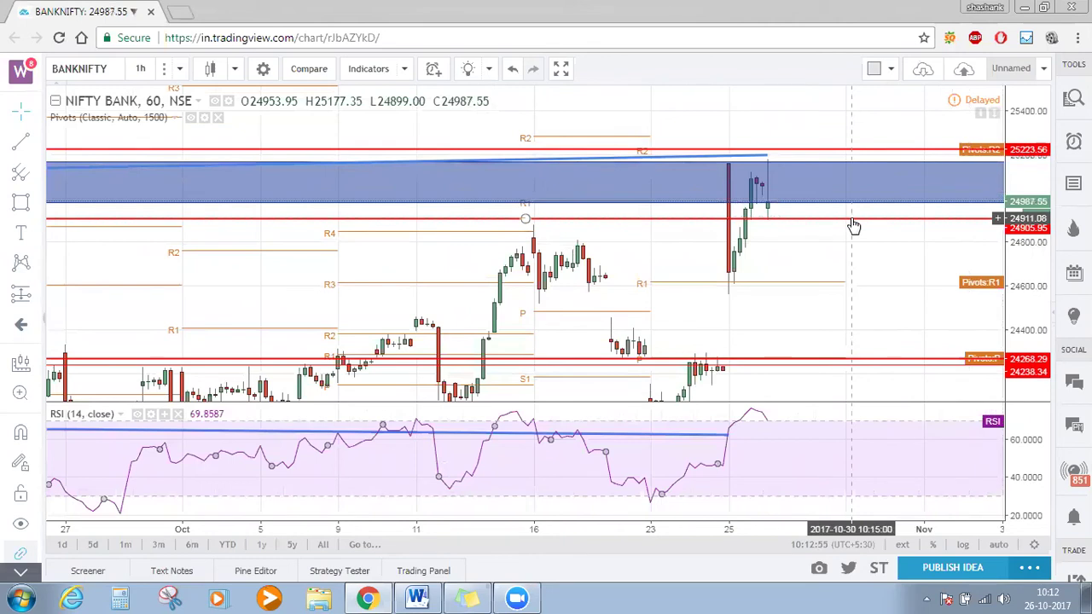
left_click(179, 68)
left_click(160, 166)
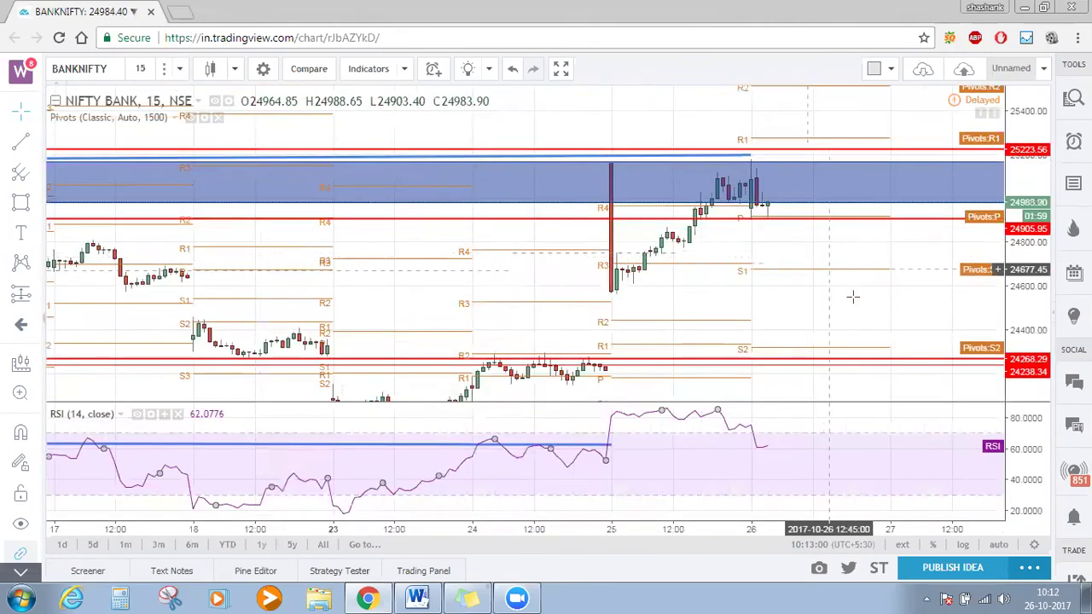
left_click_drag(831, 317, 690, 325)
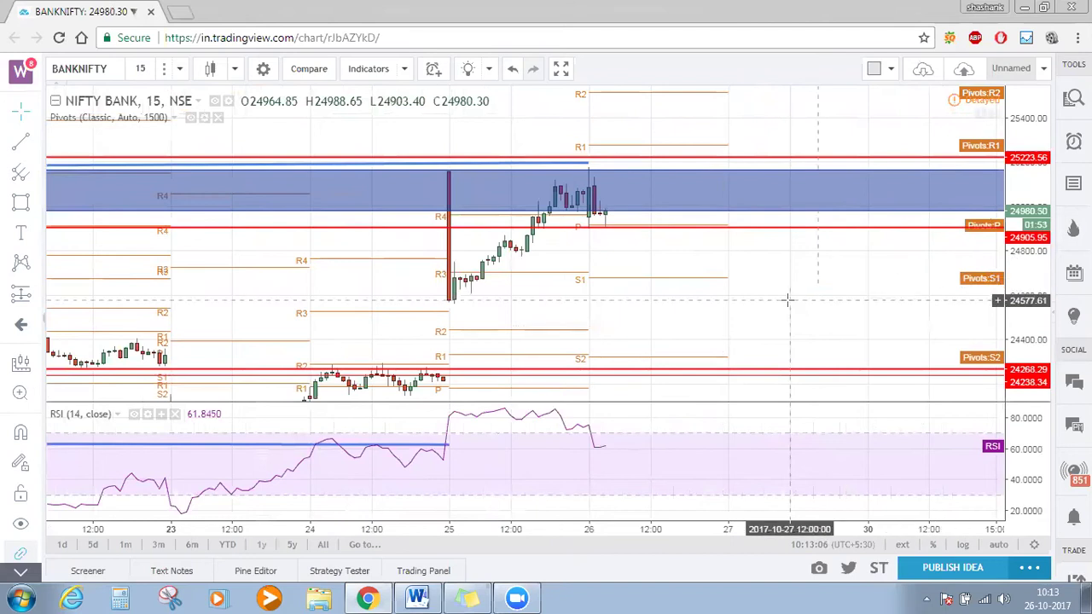
left_click(21, 145)
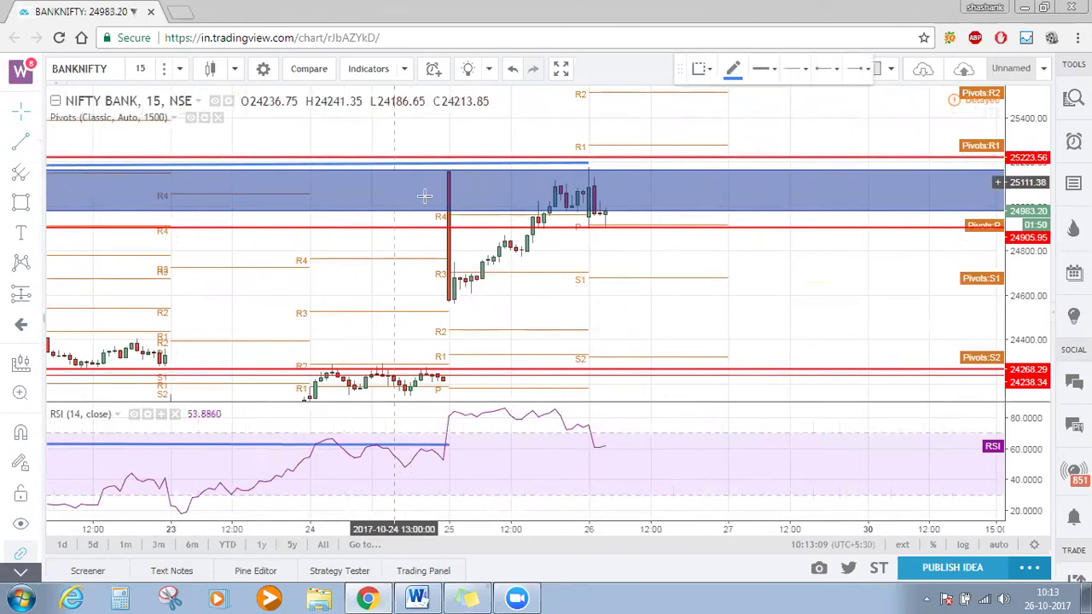
left_click(555, 182)
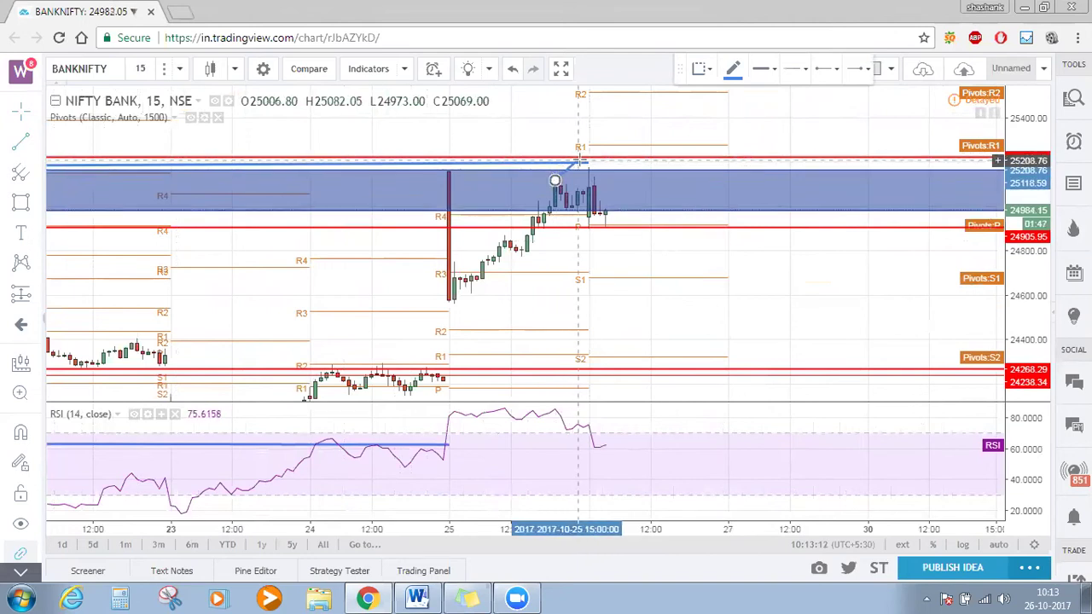
left_click(588, 168)
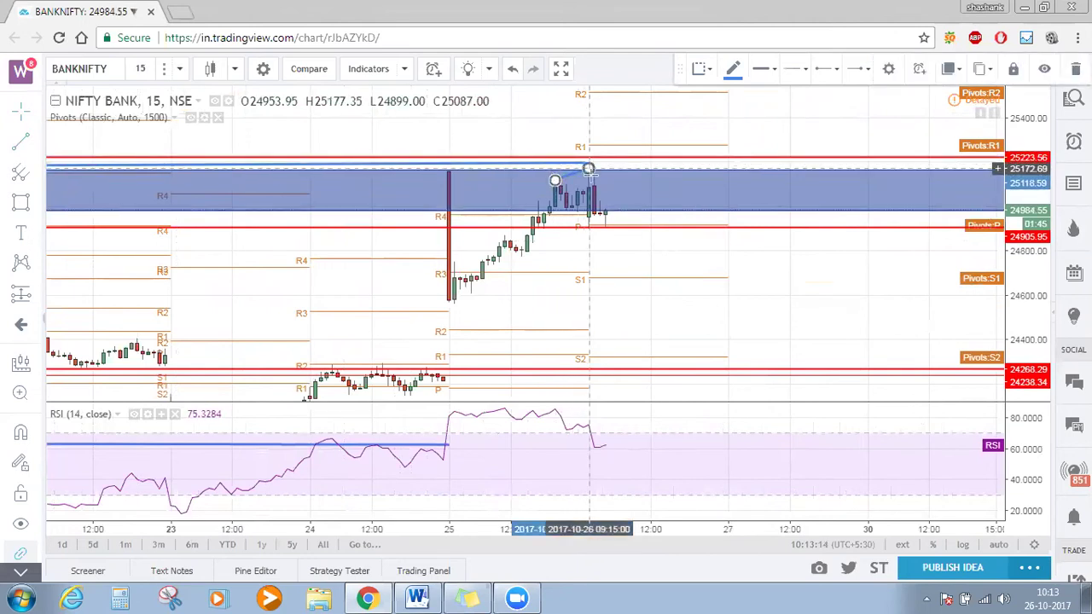
left_click(752, 350)
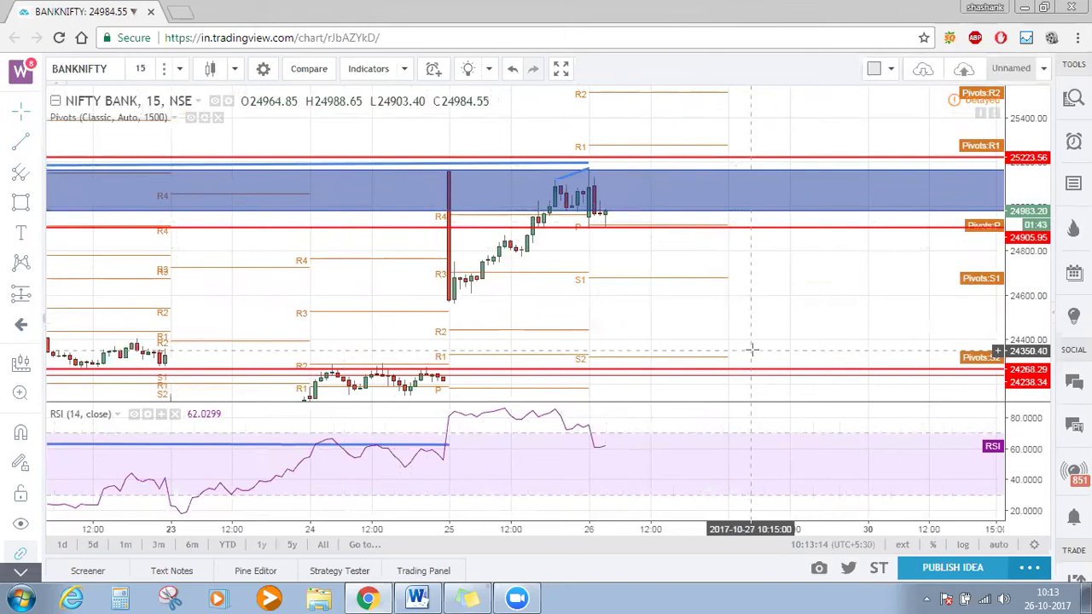
- Delete the blue resistance zone rectangle and the long blue trend line above it from the price chart
left_click(776, 179)
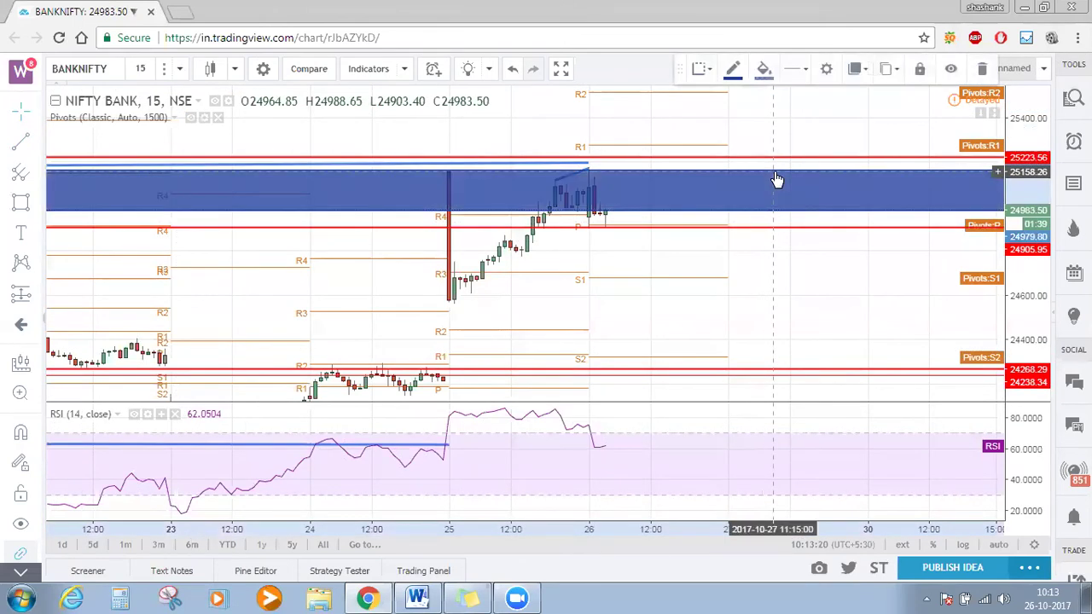
key("Delete")
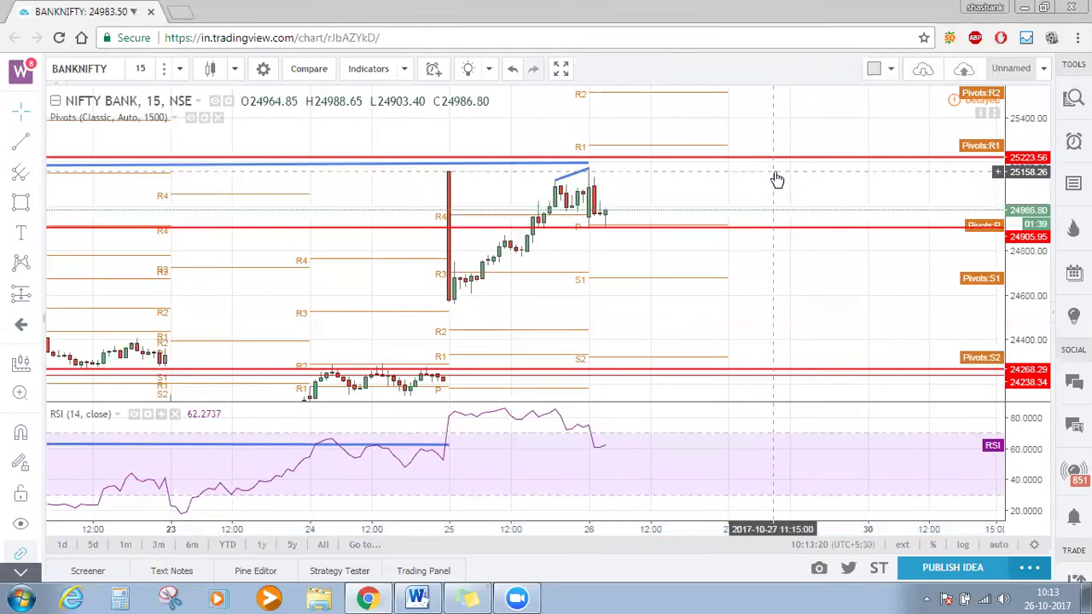
left_click(486, 168)
key("Delete")
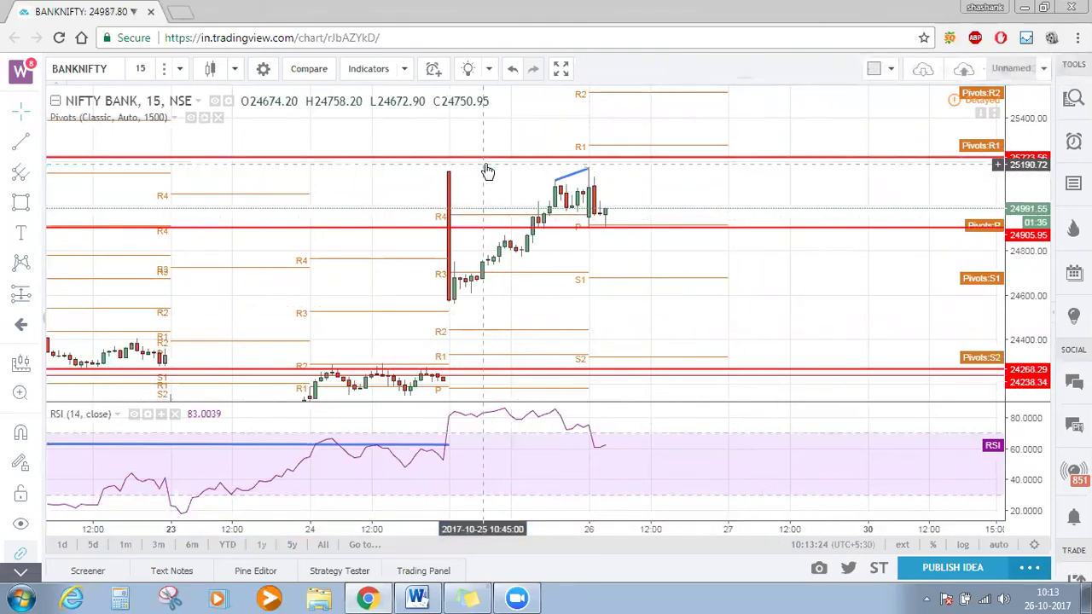
left_click(298, 444)
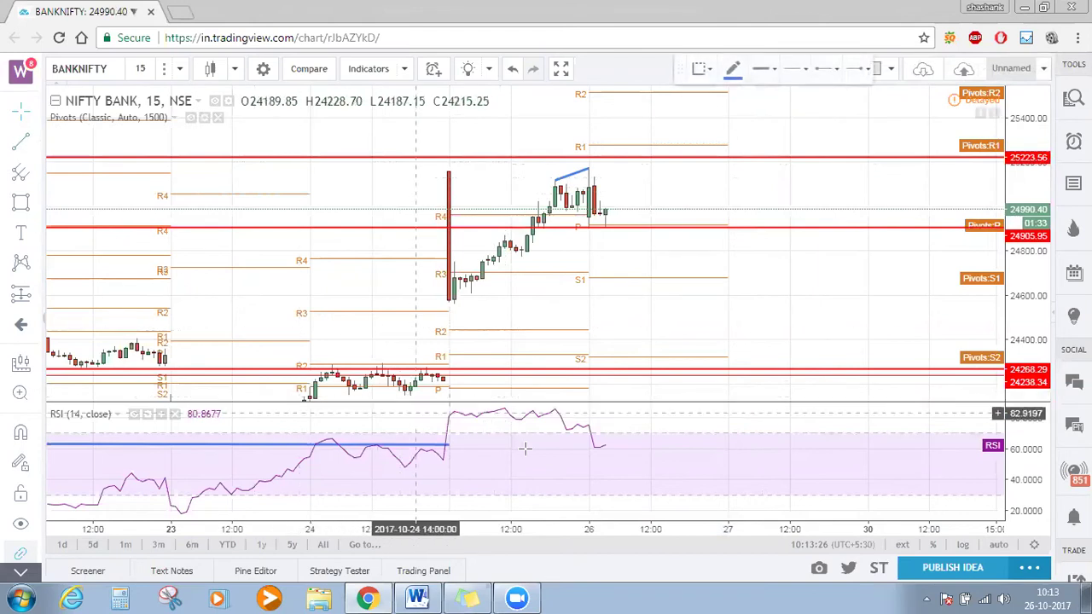
left_click(556, 413)
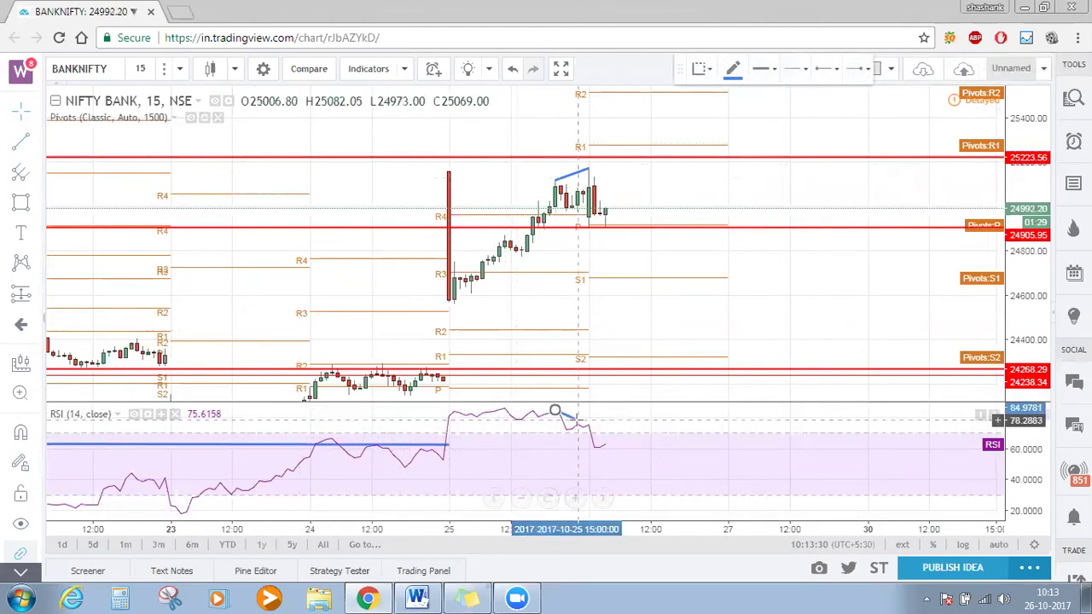
left_click(585, 424)
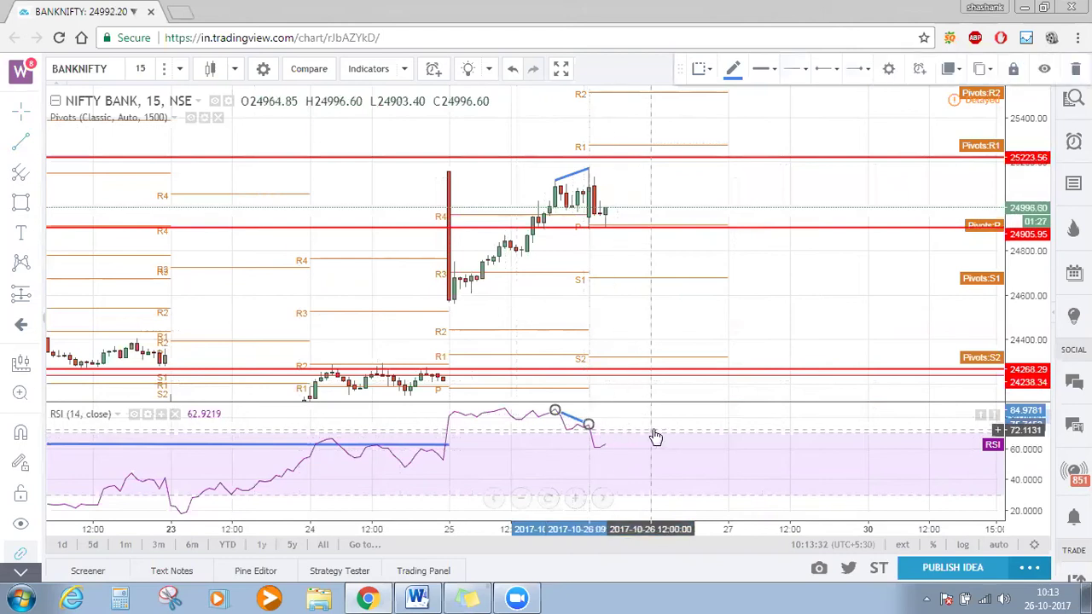
left_click(656, 437)
left_click_drag(655, 437, 657, 415)
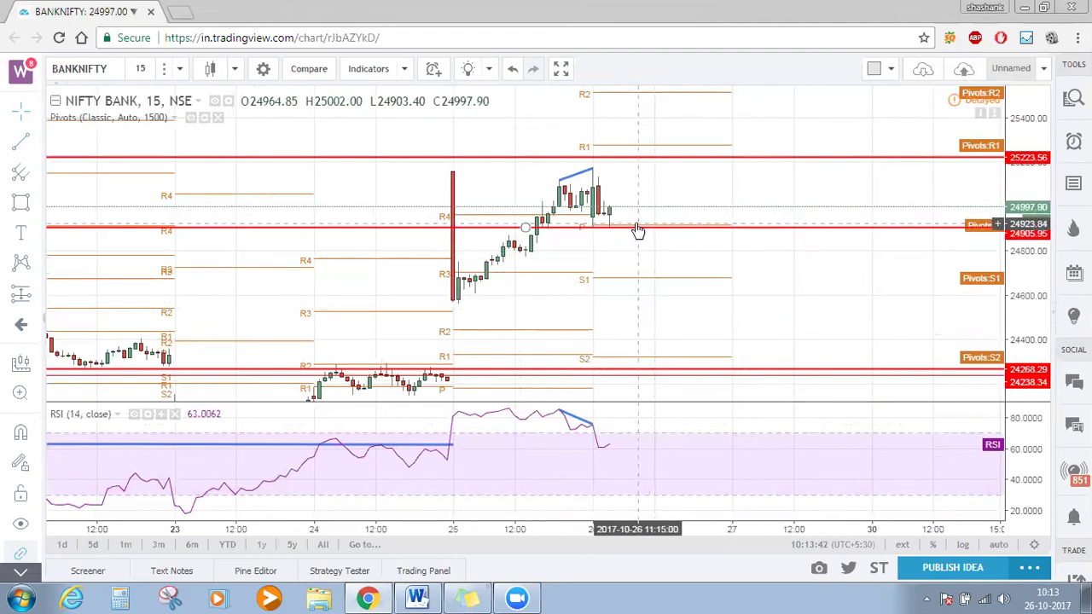
- Delete the horizontal line at 24905.95 and place a horizontal line at 25161.87 near the recent price highs
key("Delete")
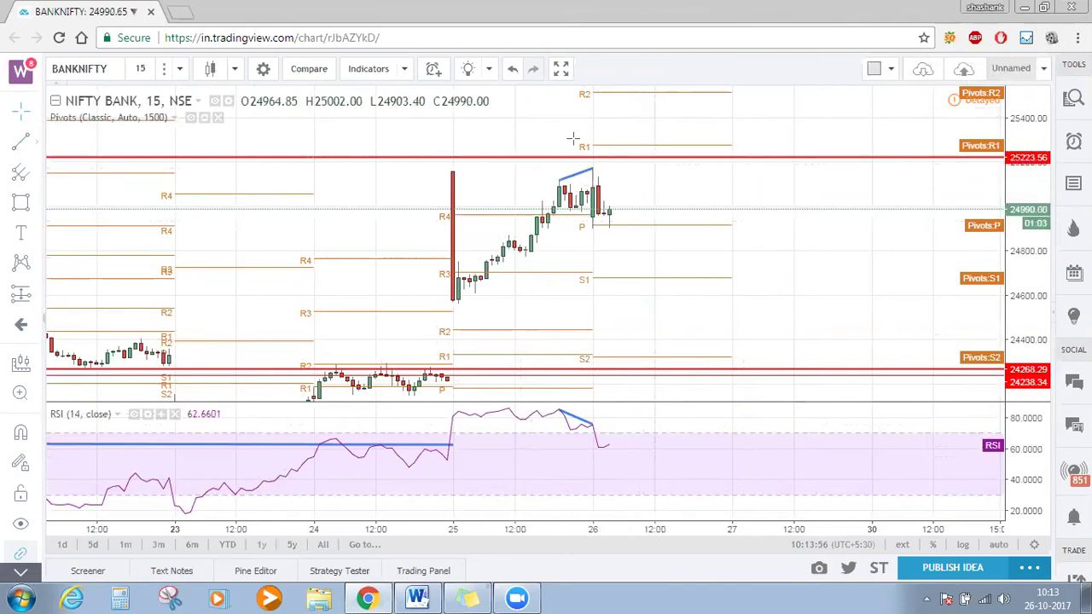
left_click(715, 171)
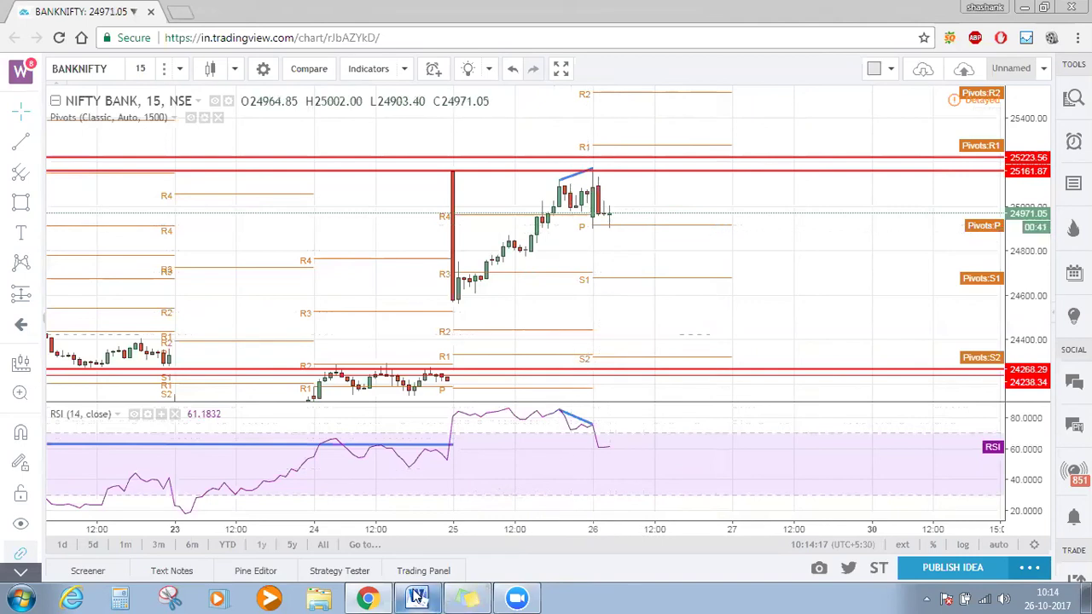
- Switch to the morning commentary document in Word and add the heading "Banknifty" below the Nifty view
mouse_move(417, 598)
left_click(478, 563)
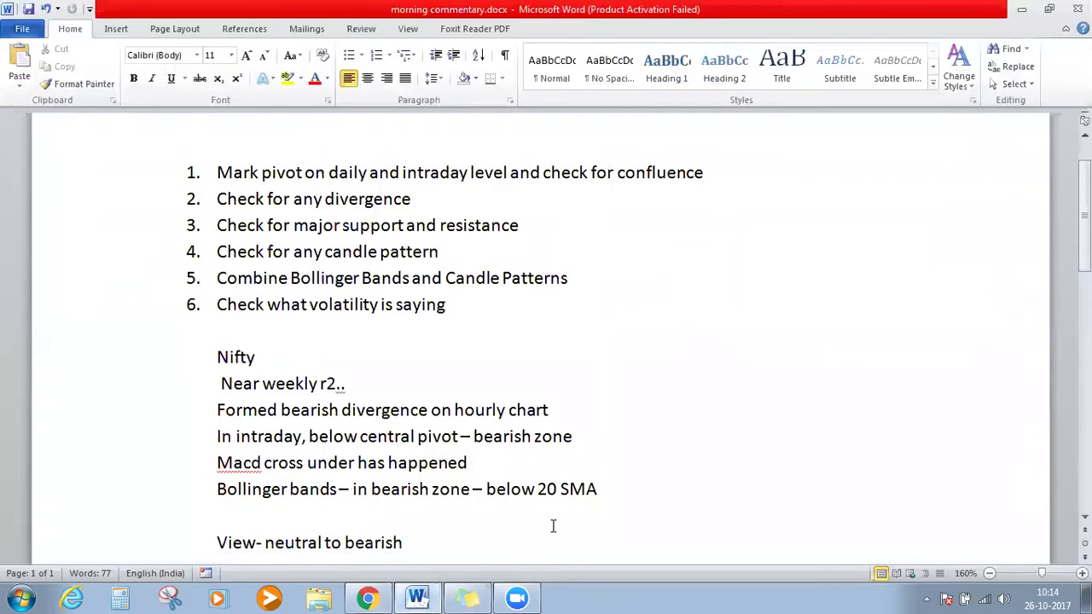
scroll(553, 527, "down", 1)
type("Bani")
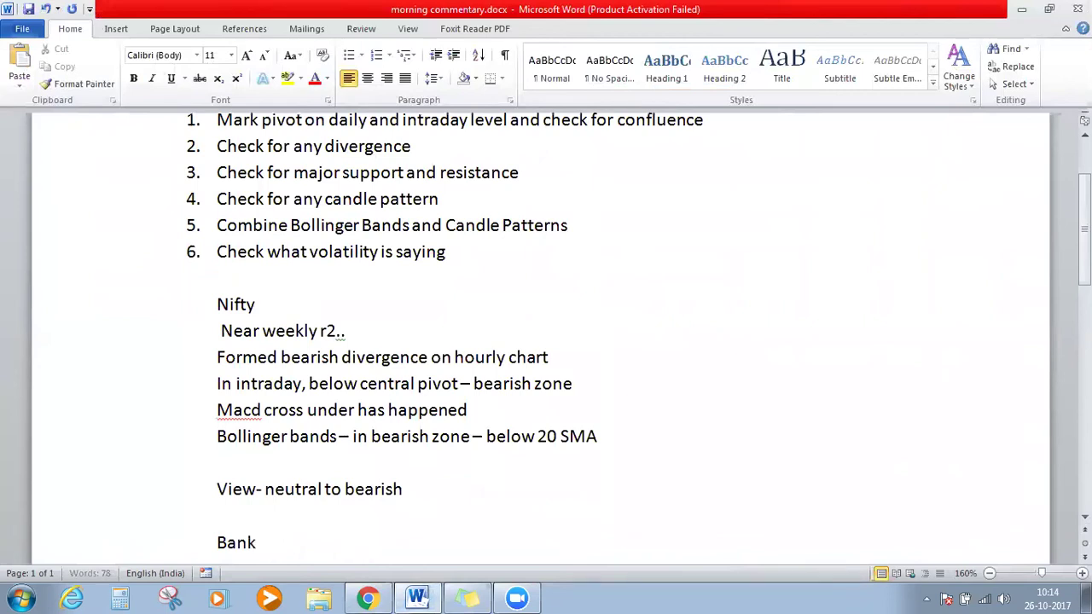
key("Return")
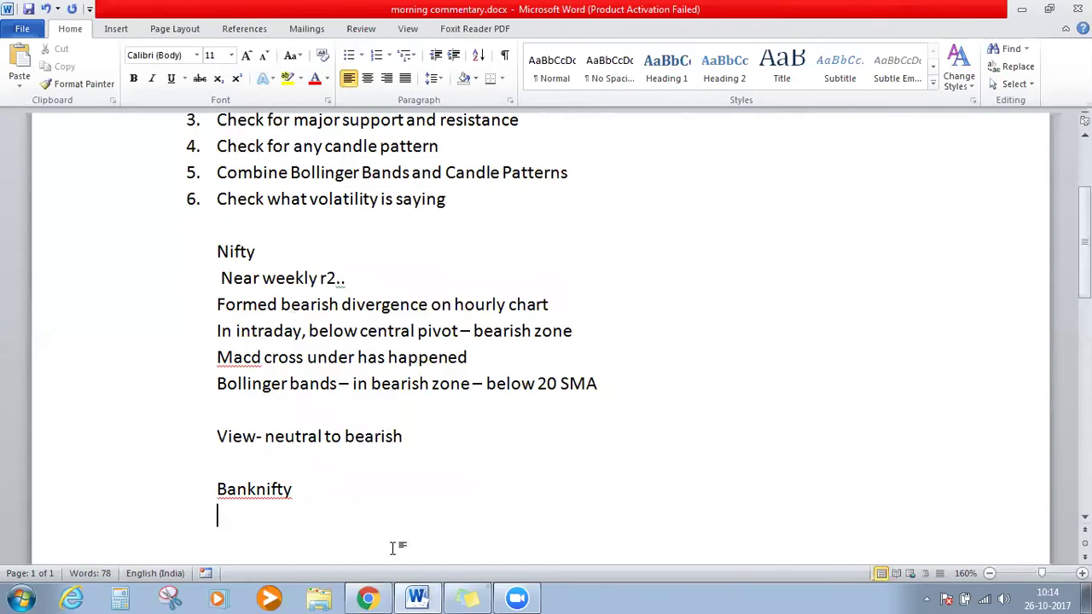
key("Return")
- Under Banknifty, write the lines "Intraday above central pivot – bullish zone" and "Bearish divergence on daily and intraday chart"
type("Intraday above c")
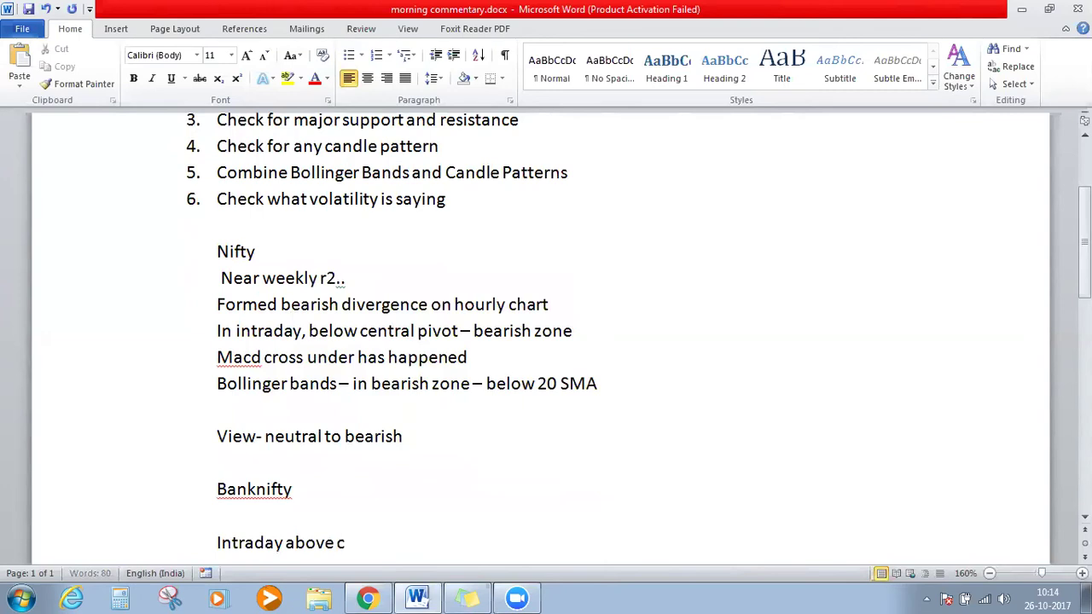
type("entral pivot -")
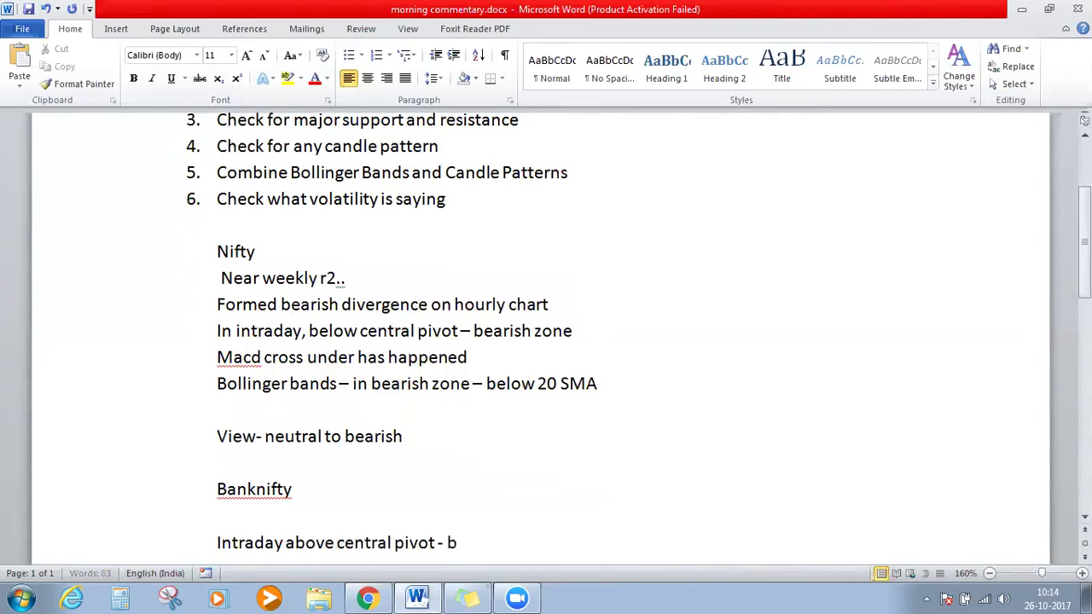
type(" bullish zone")
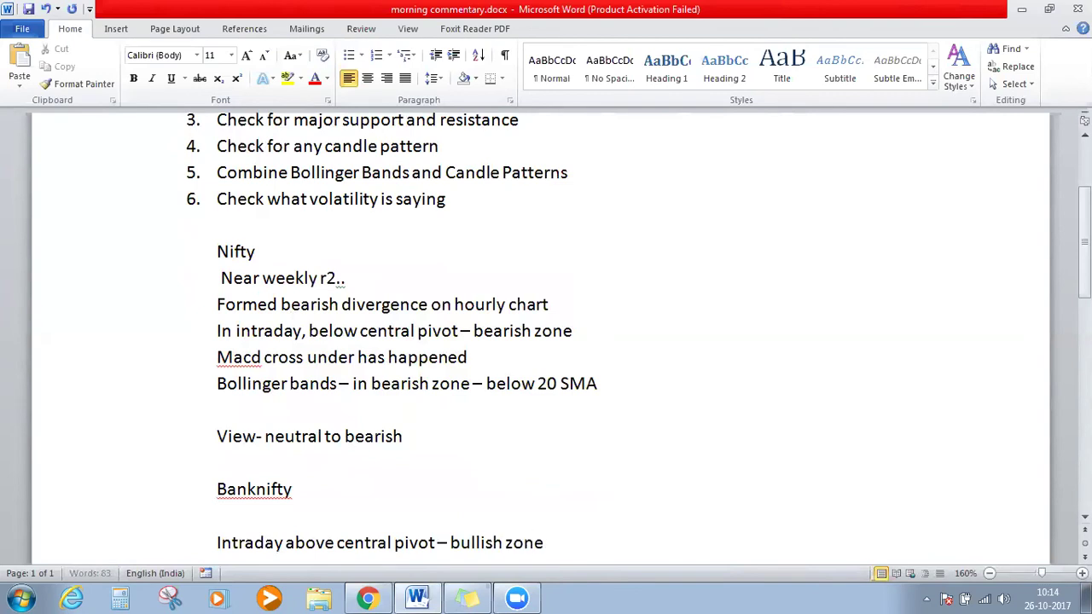
key("Return")
key("Return")
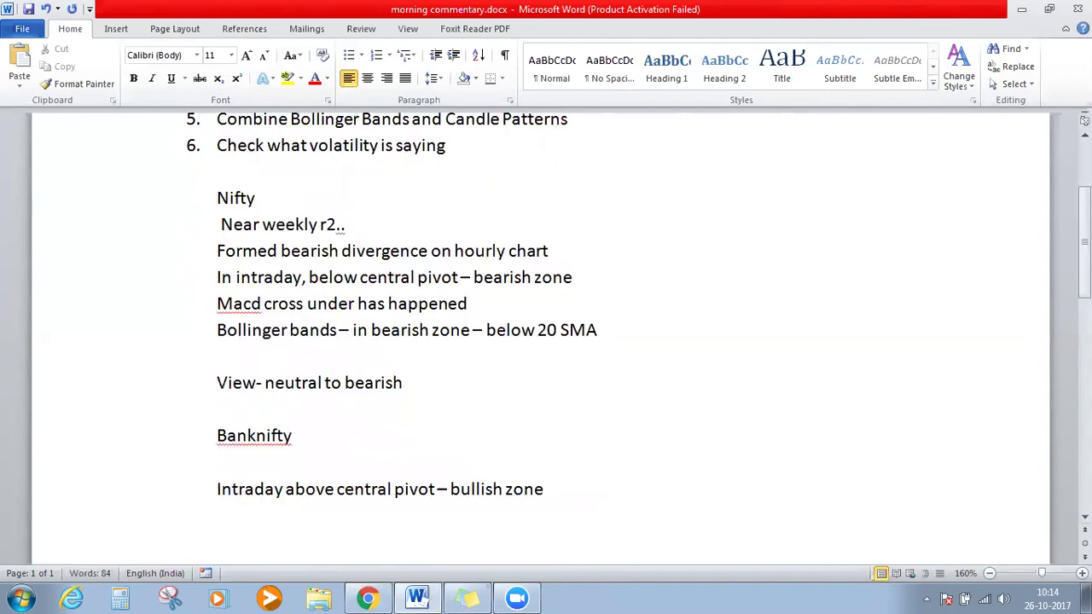
type("bearish diver")
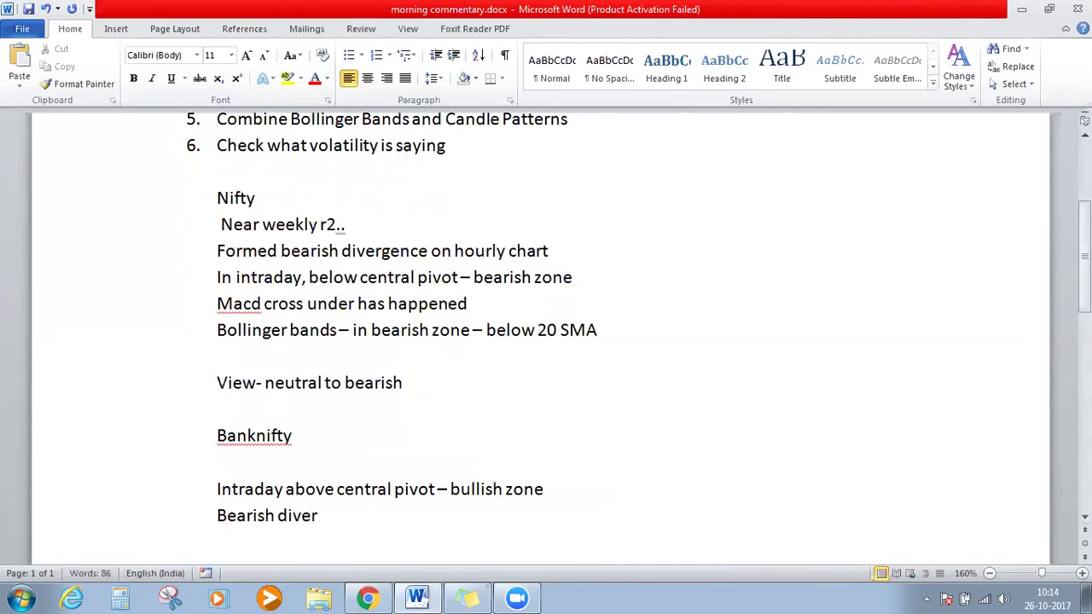
type("gence on daily and intraday chart")
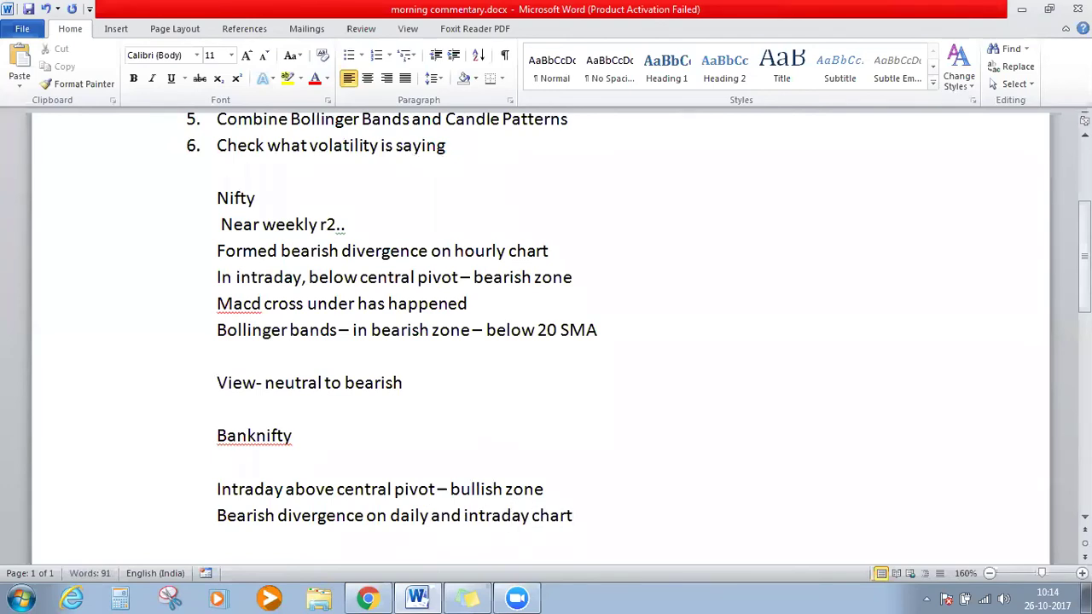
- Switch to the TradingView chart in Chrome and add the built-in MACD indicator to the 15-minute BANKNIFTY chart
left_click(367, 597)
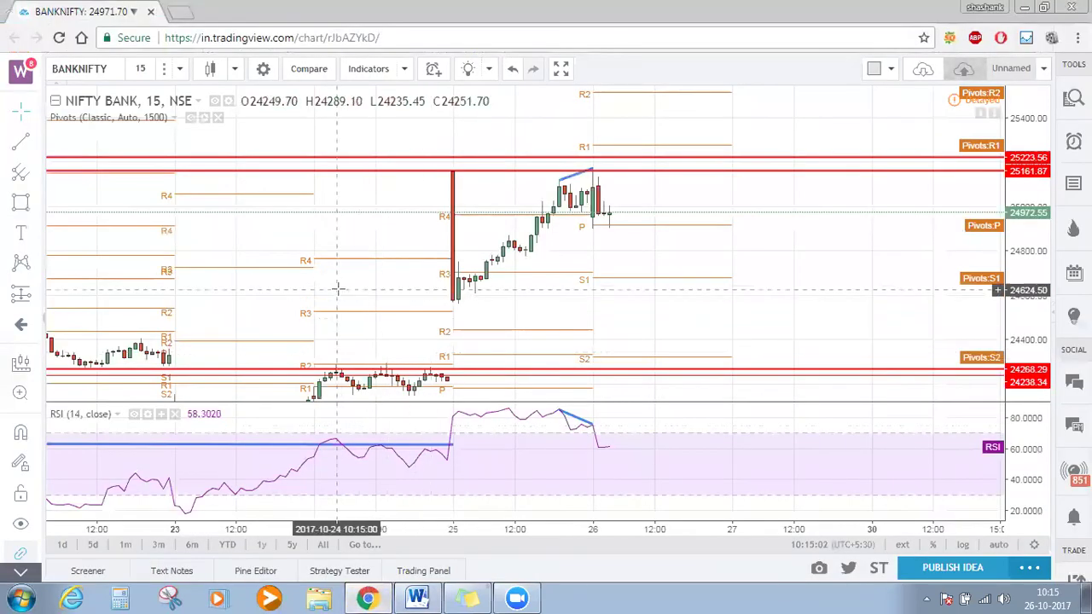
left_click(368, 68)
left_click(285, 166)
type("ma")
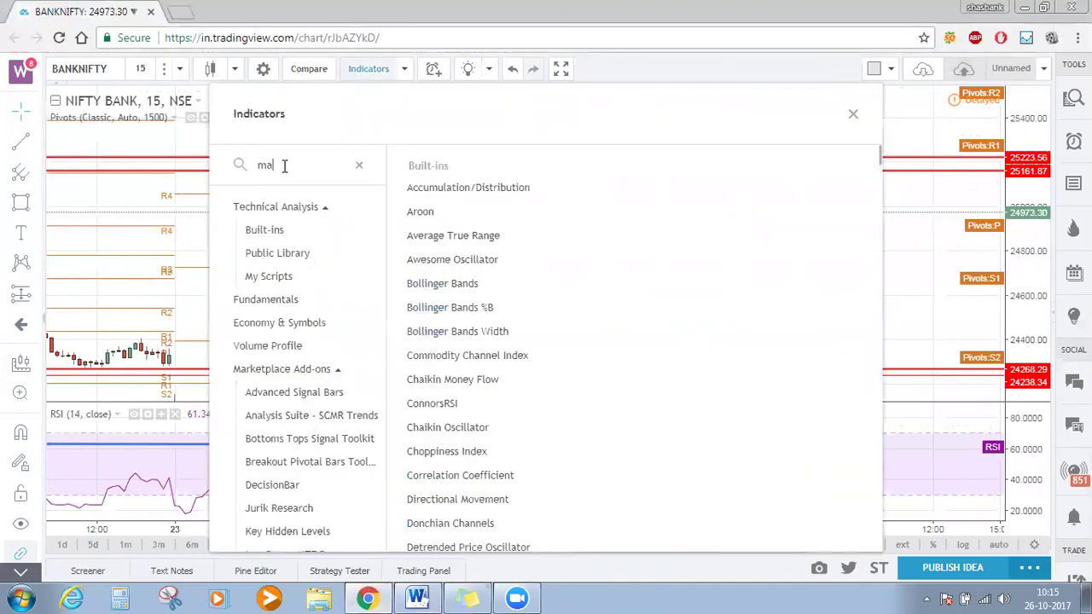
type("cd")
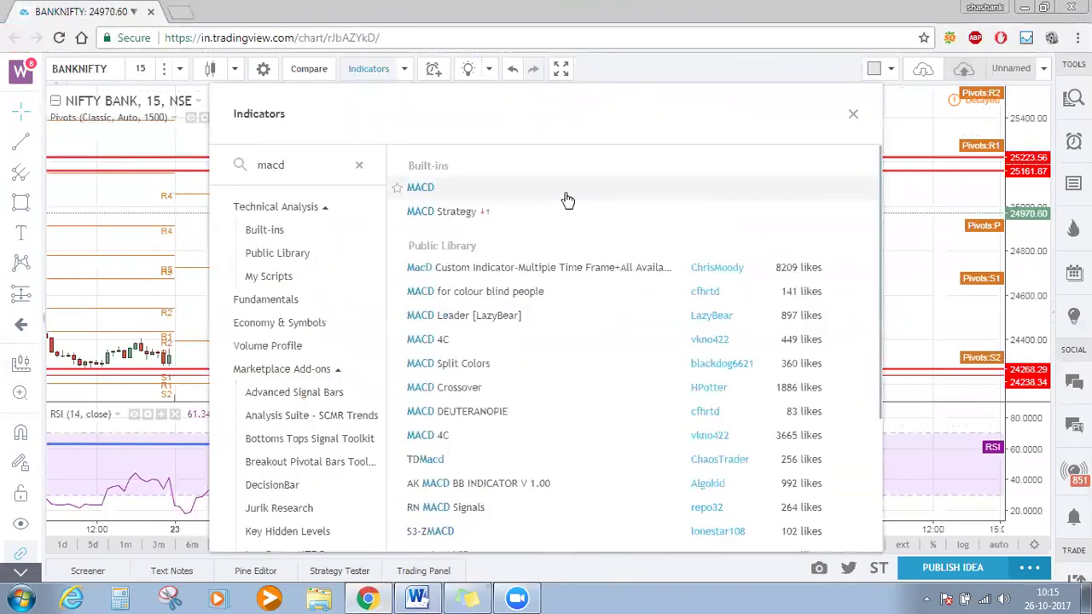
left_click(563, 190)
left_click(854, 114)
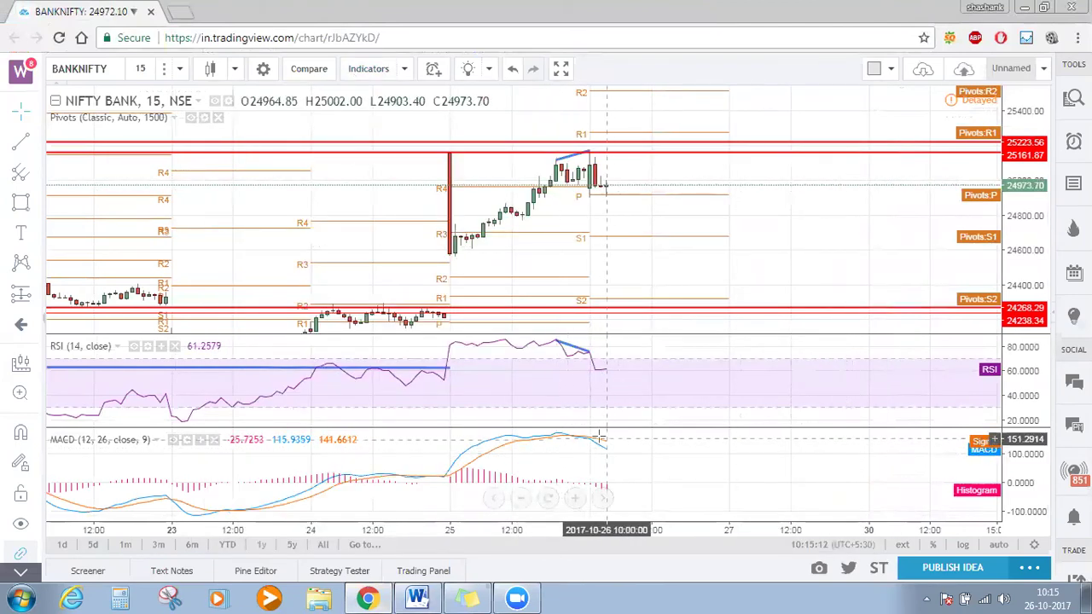
- Return to the Word document and add the line "Macd cross under has happened" to the Banknifty notes
left_click(418, 597)
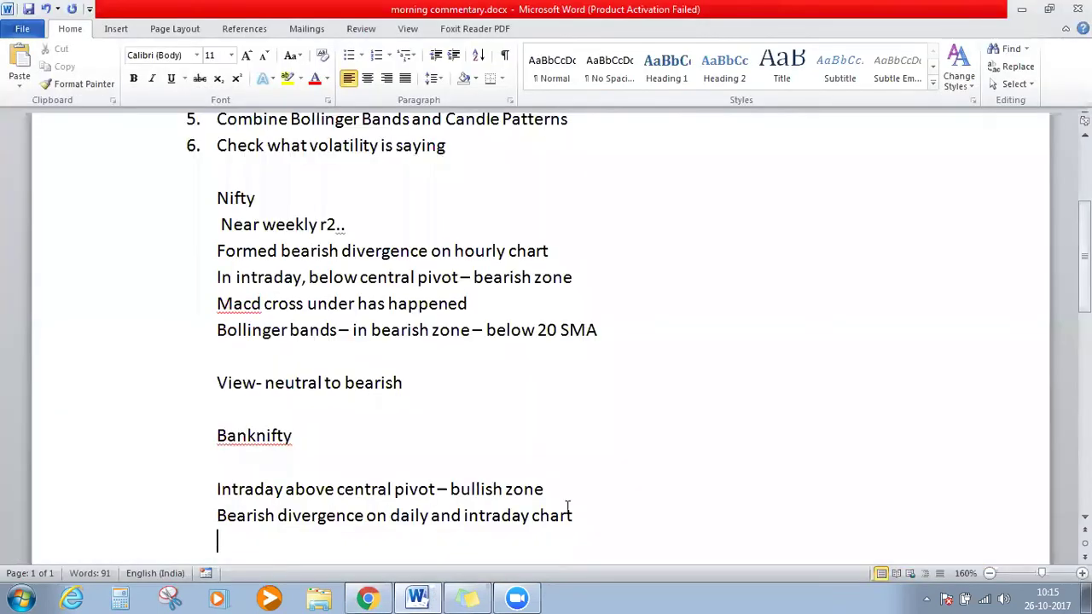
type("Macd")
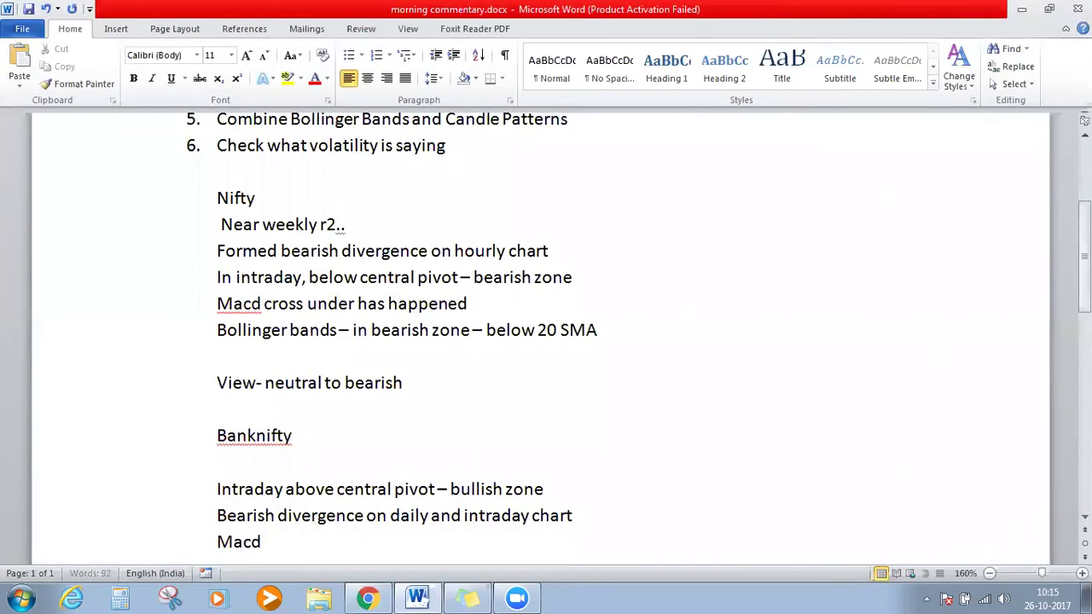
type(" cross under has ha")
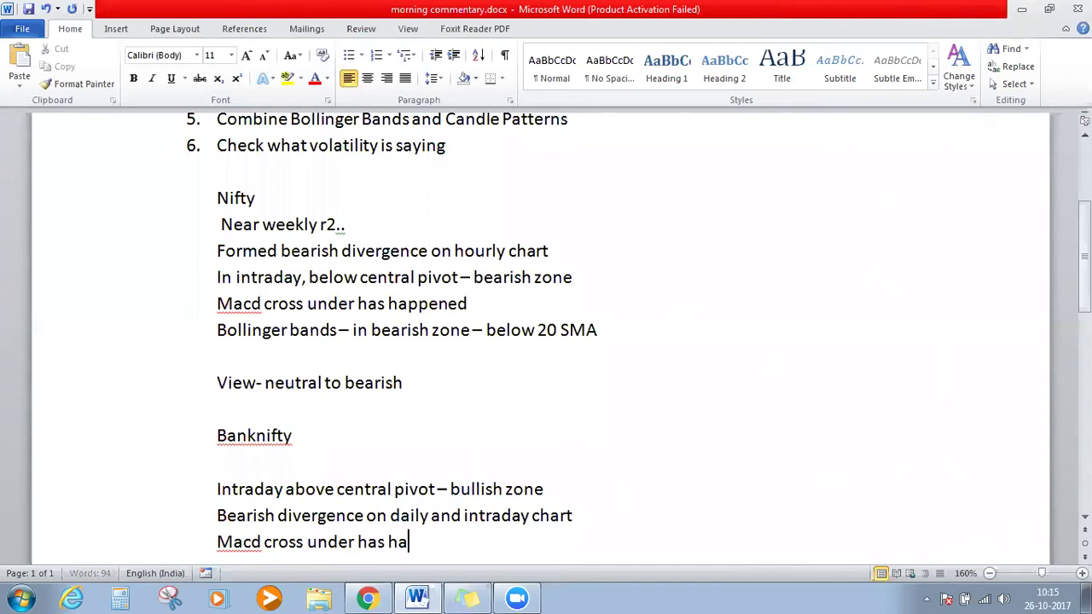
type("ppened")
key("Return")
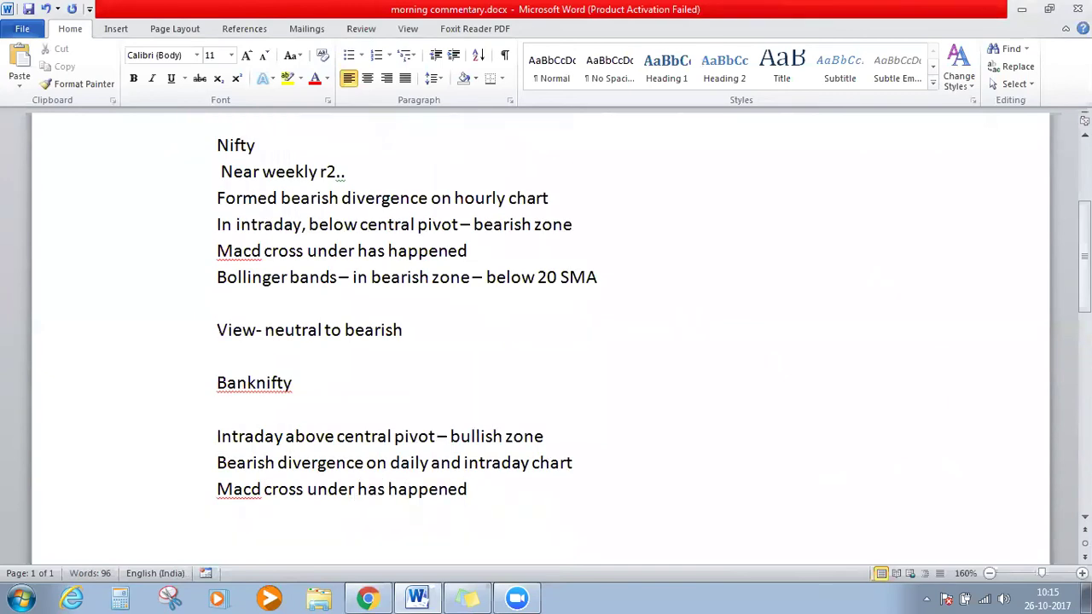
- Switch to the TradingView chart in Chrome and replace the MACD indicator with built-in Bollinger Bands on the 15-minute BANKNIFTY chart
left_click(368, 598)
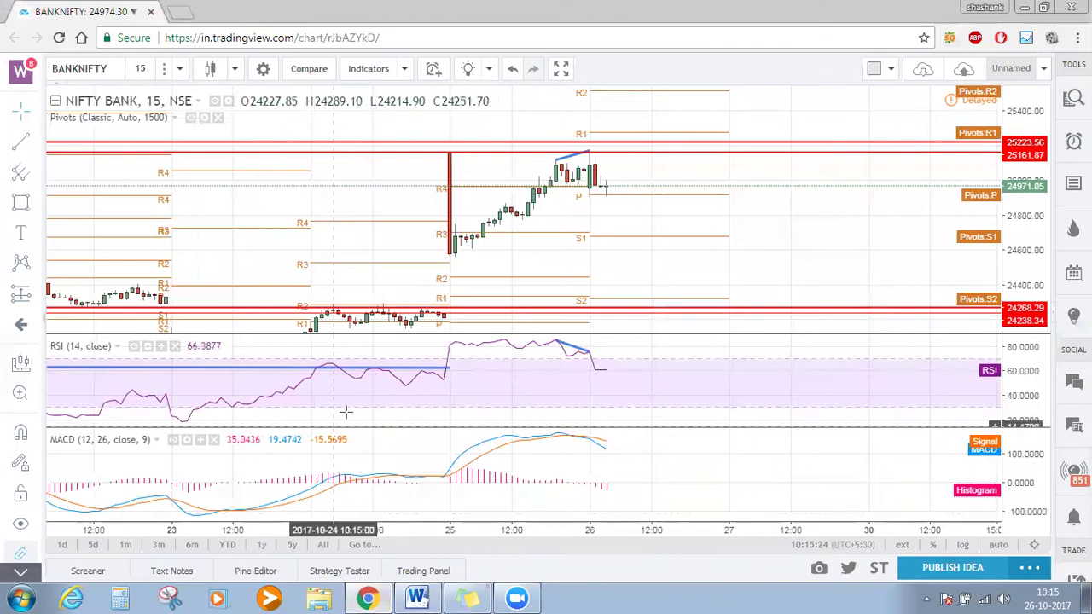
left_click(215, 442)
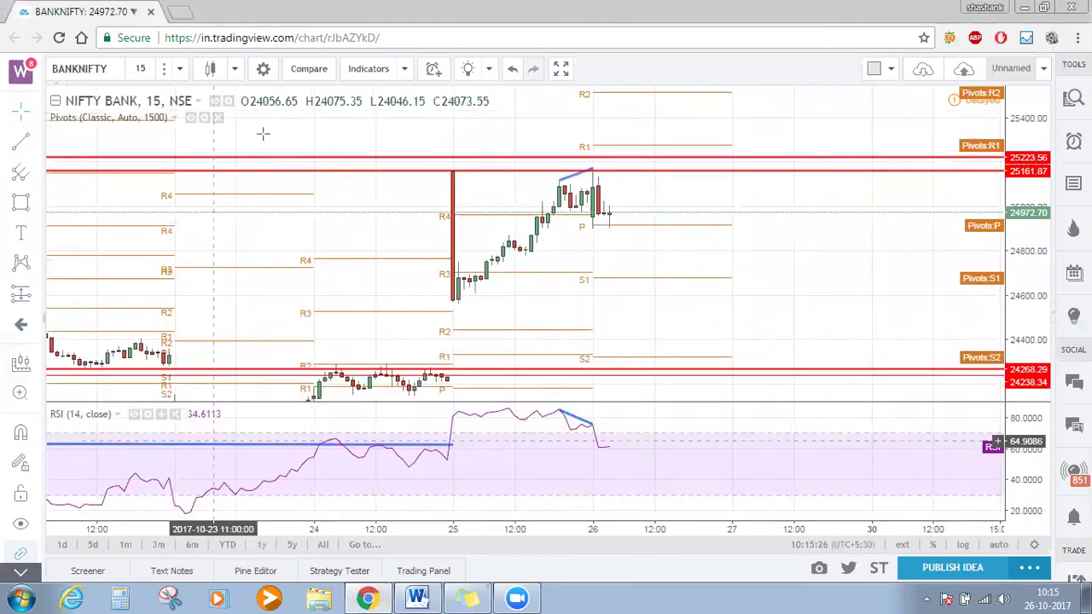
left_click(372, 73)
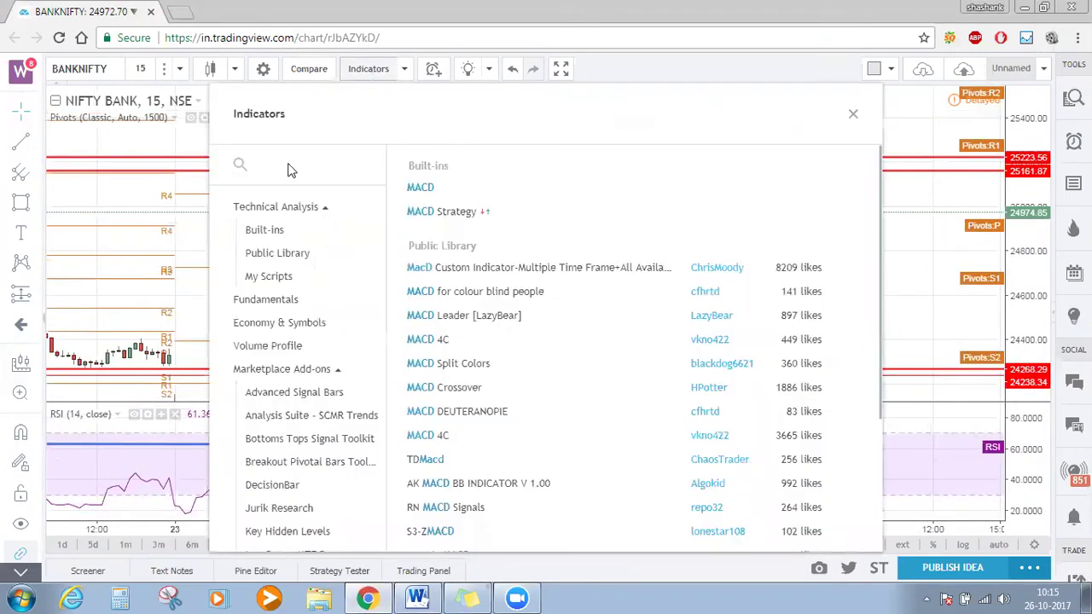
type("bolli")
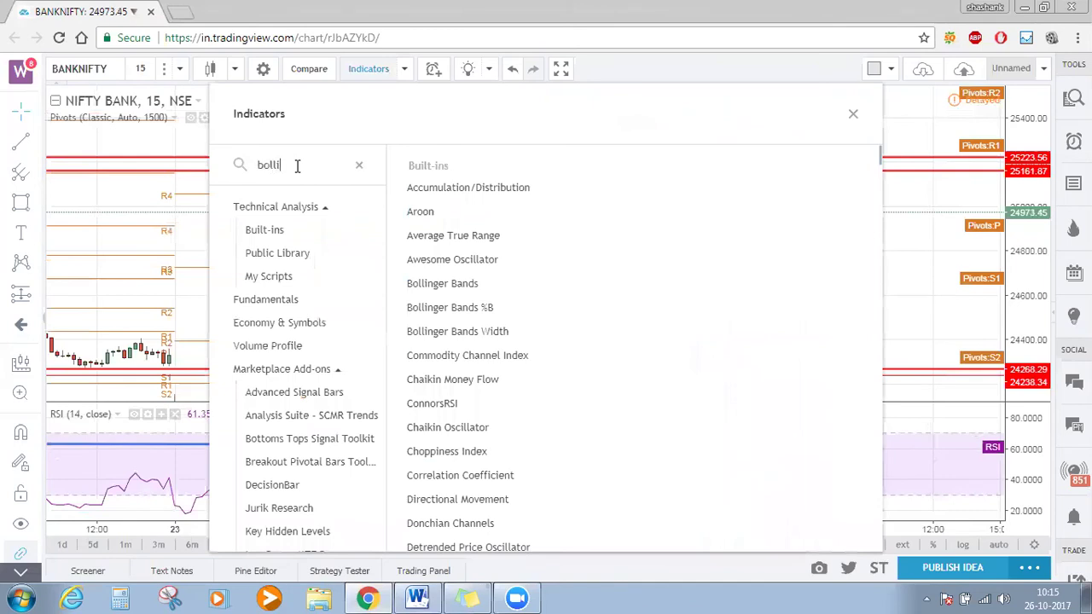
type("ngerbands")
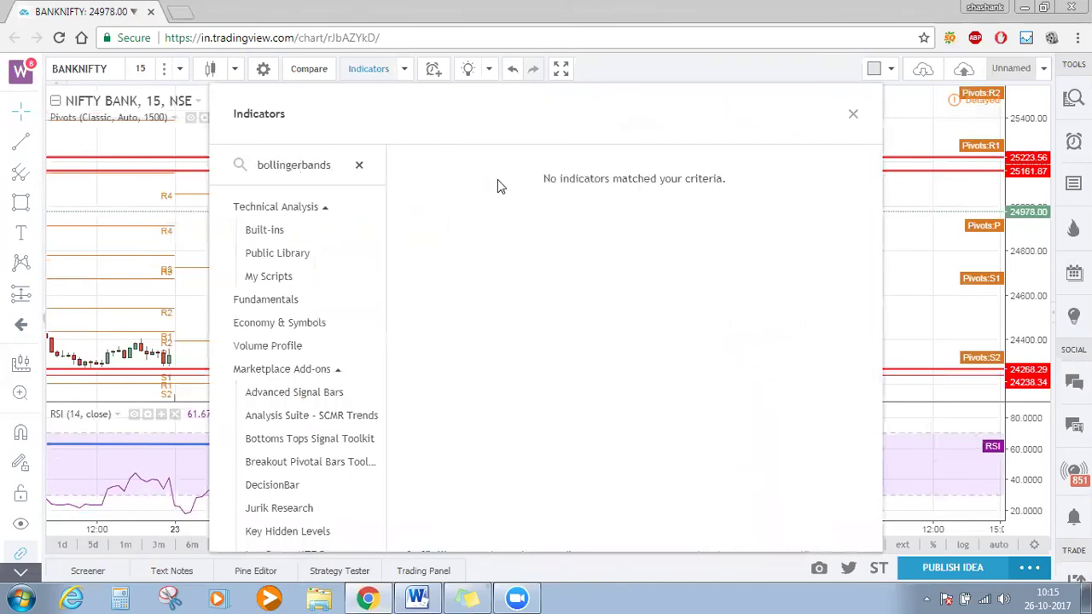
key("BackSpace")
key("BackSpace")
key("BackSpace")
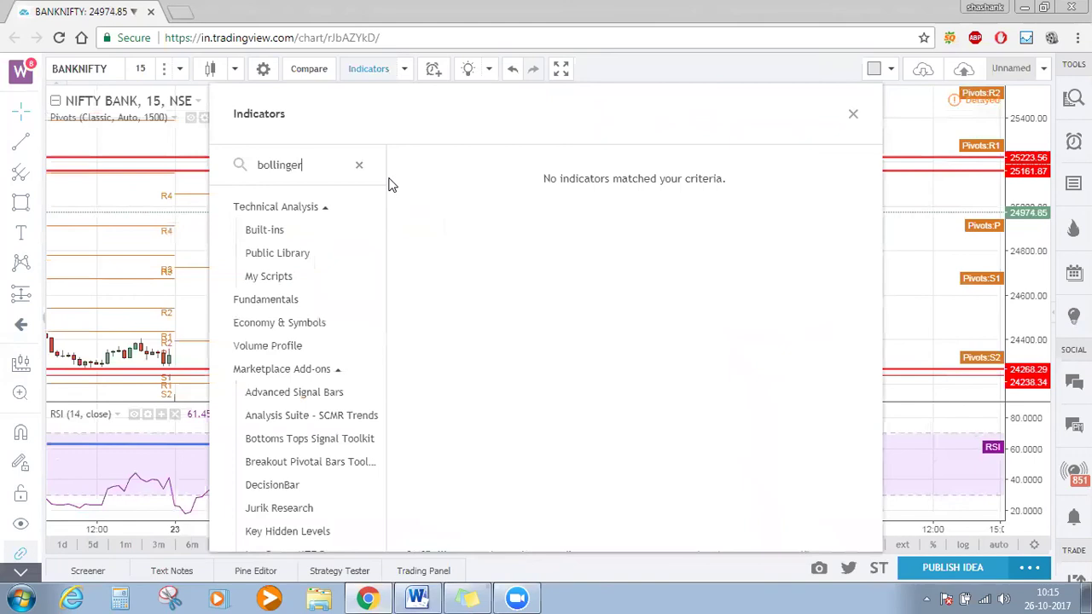
left_click(853, 114)
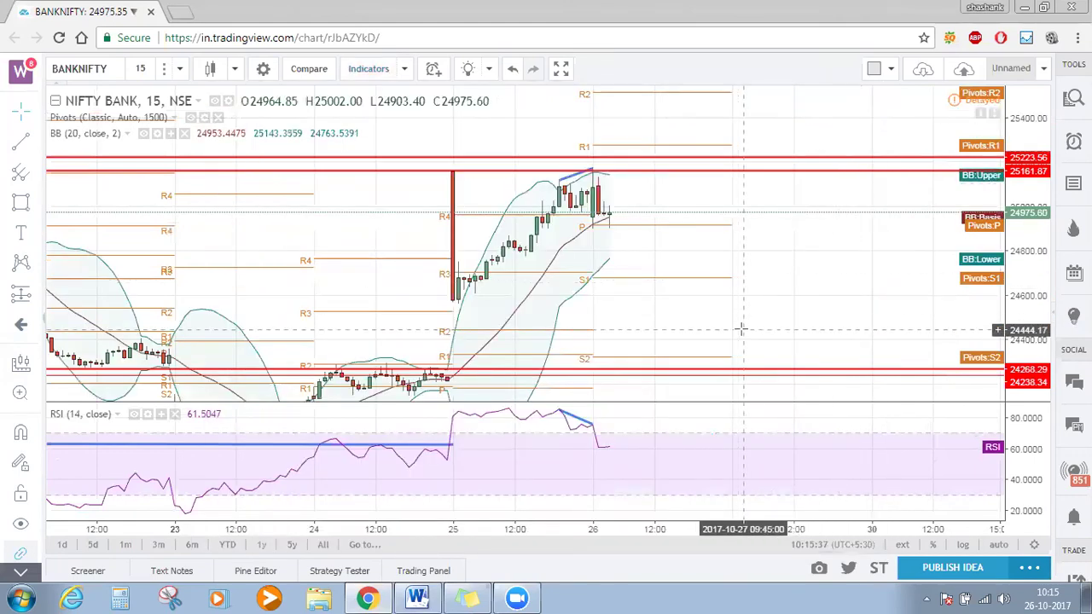
scroll(555, 506, "up", 3)
left_click_drag(489, 254, 602, 267)
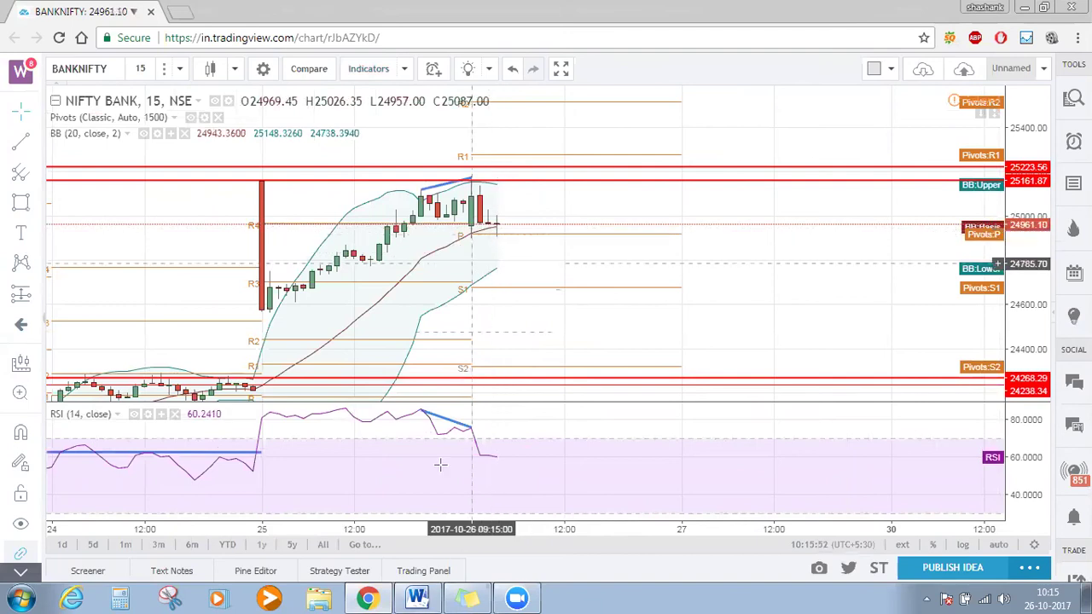
- Return to the Word document and add "Price taking support near 20 SMA.. If crossed 20 SMA and central pivot – bearish." to the Banknifty notes
left_click(417, 598)
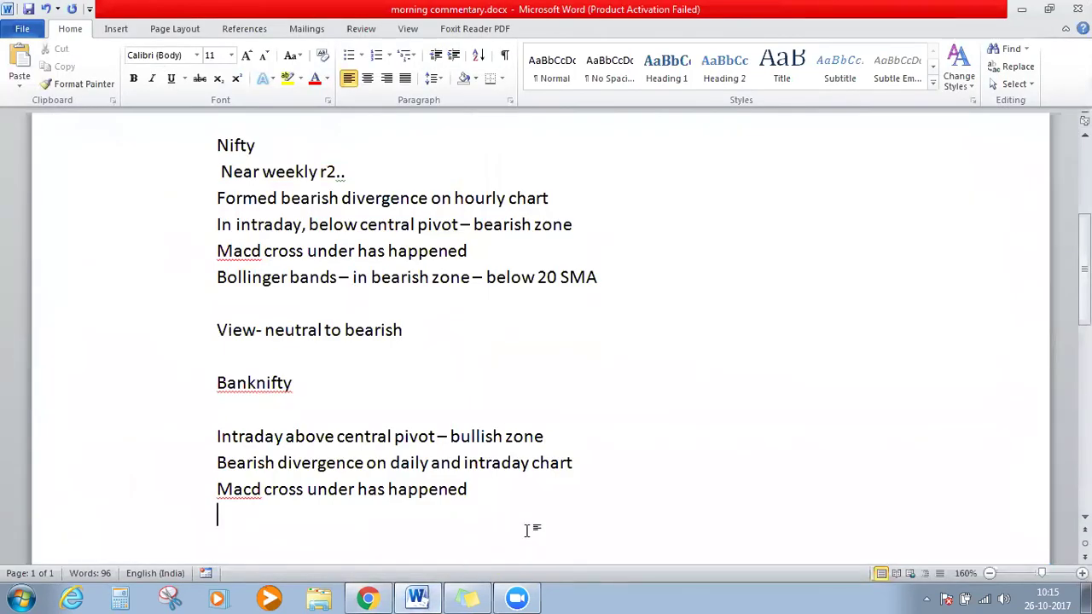
type("rice taking support near")
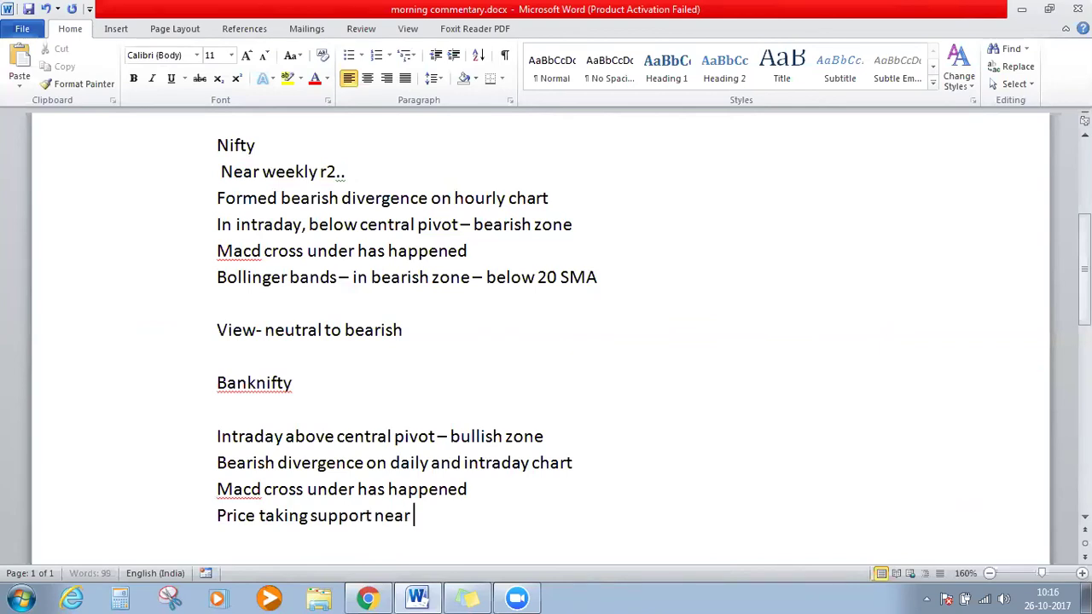
type(" 20 SMA")
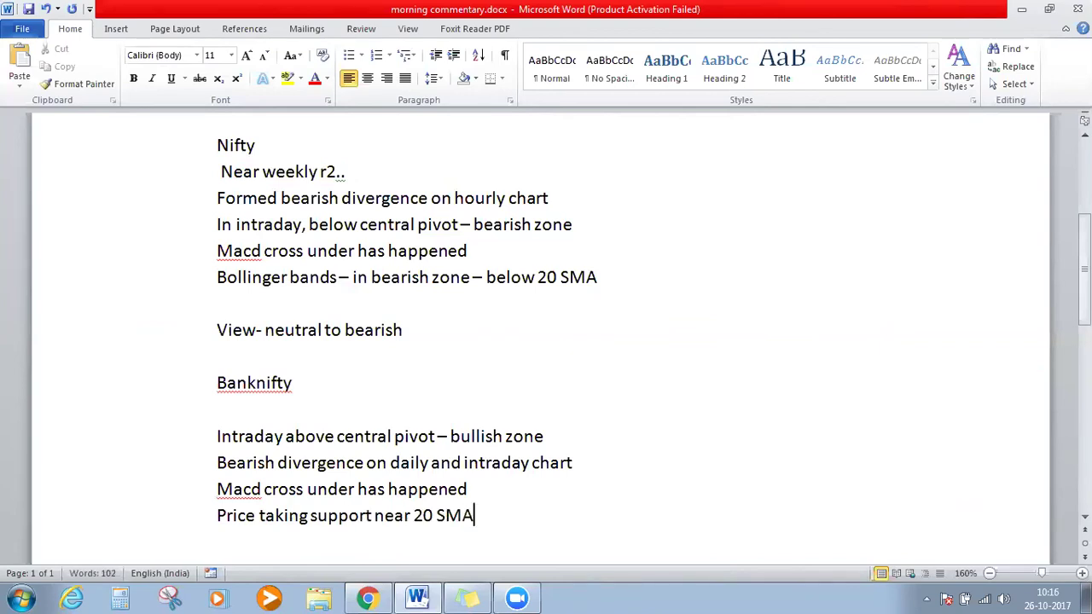
type(".. If crossed")
key("BackSpace")
type("ed 20 SMA")
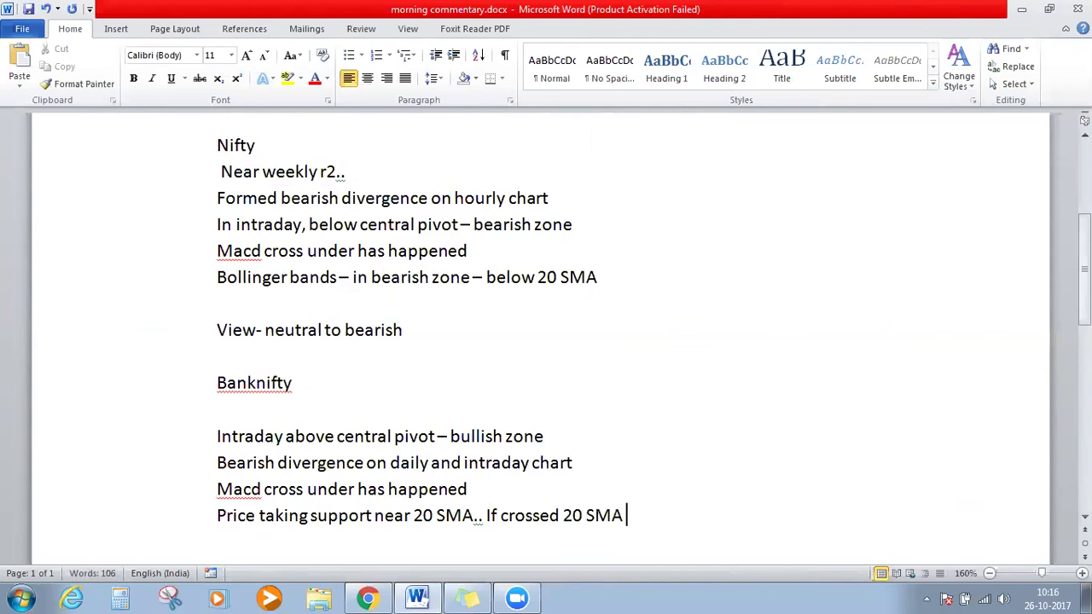
type(" and central pi")
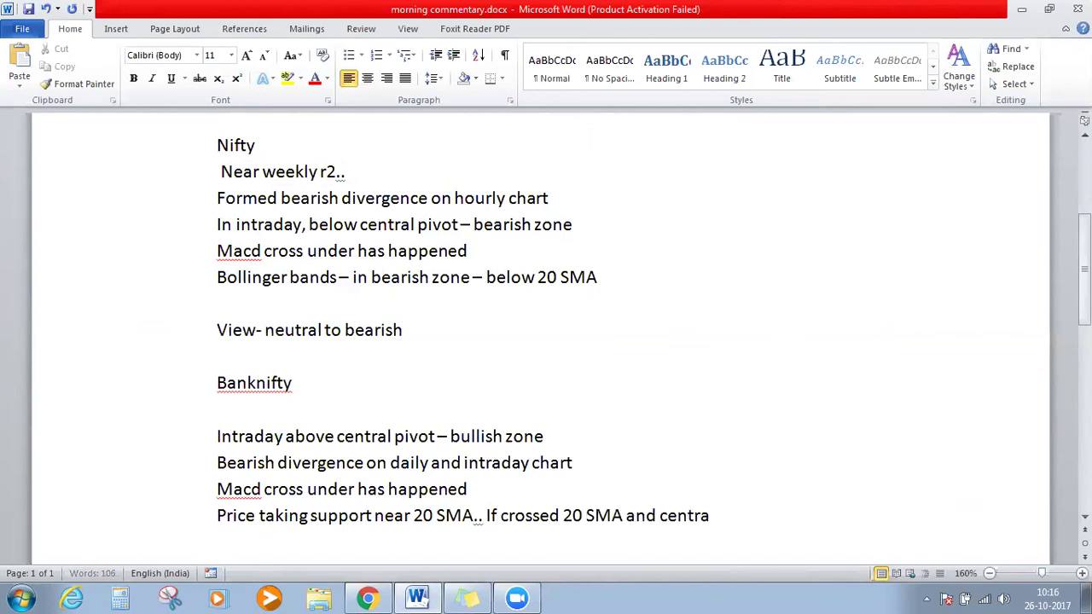
type("- bearish.")
key("Return")
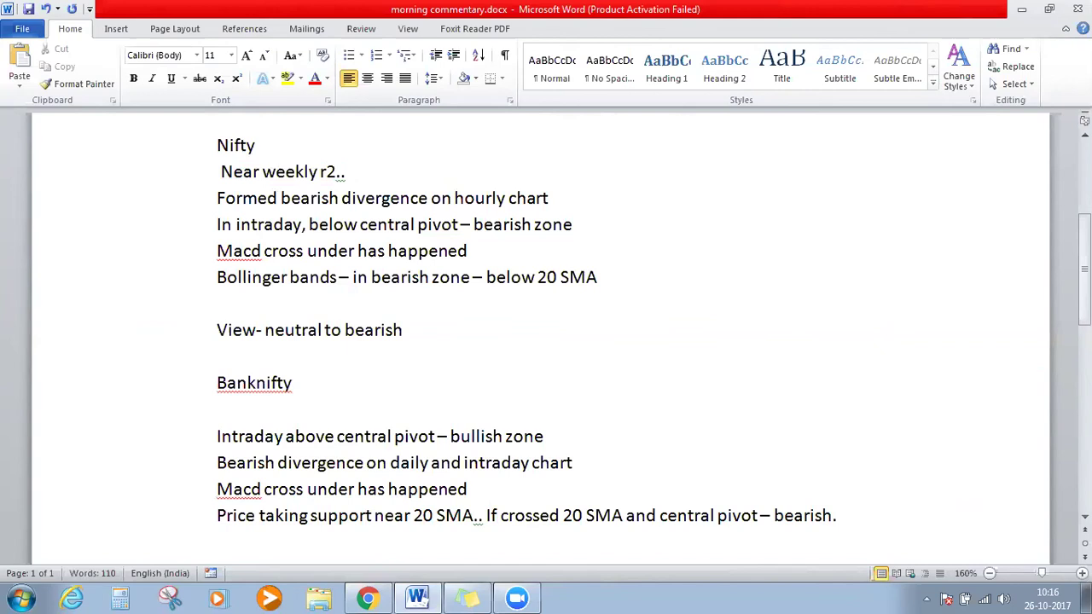
- Add the line "20SMA central pivot are in confluence" to the Banknifty notes, followed by a blank line
type("20SMA")
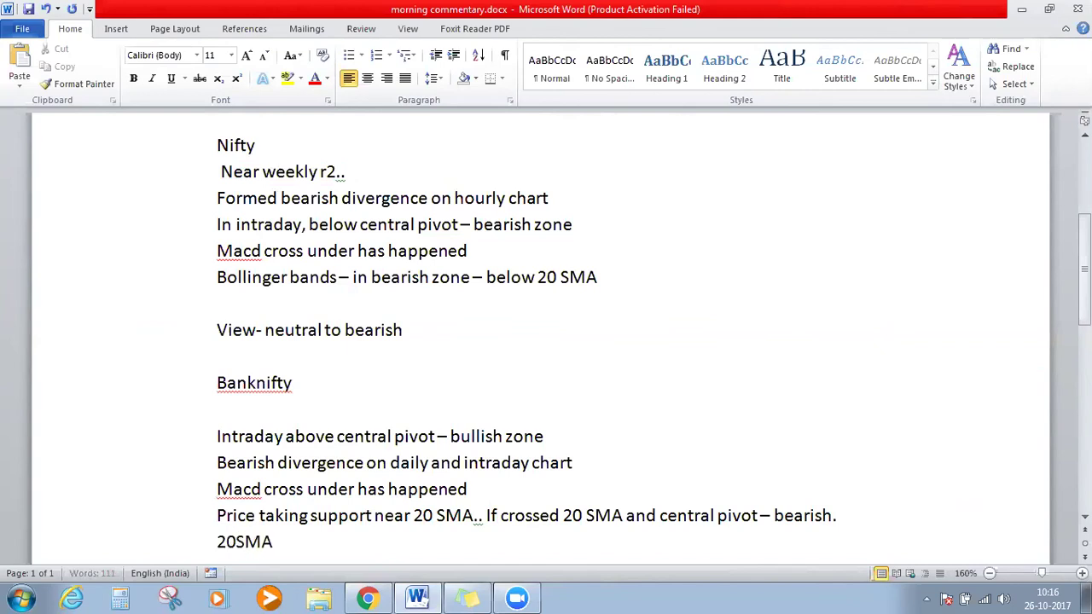
type(" central pivo")
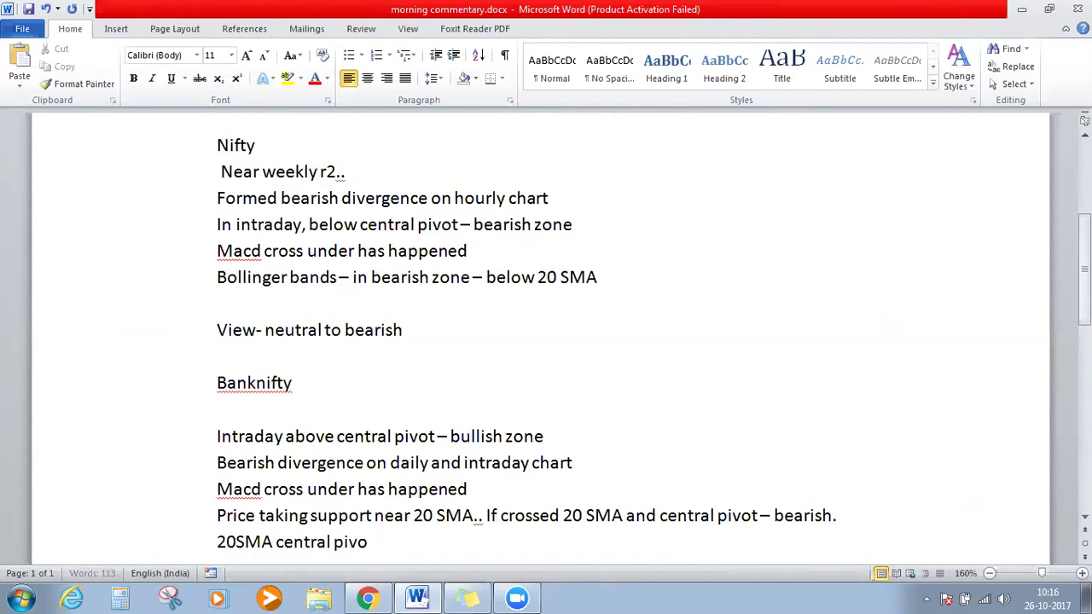
type("t are in confluence")
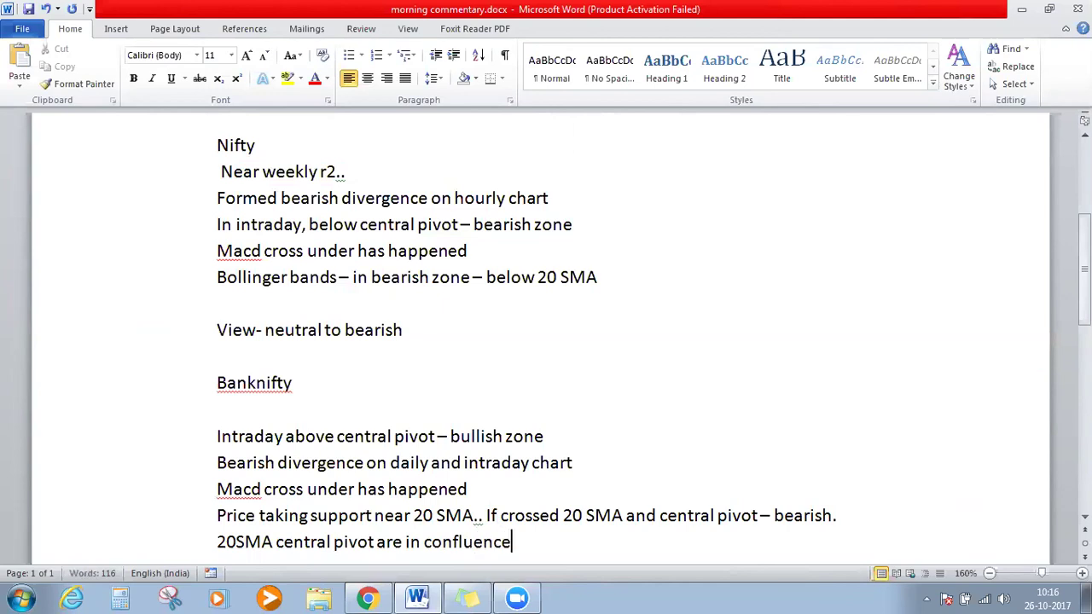
key("Return")
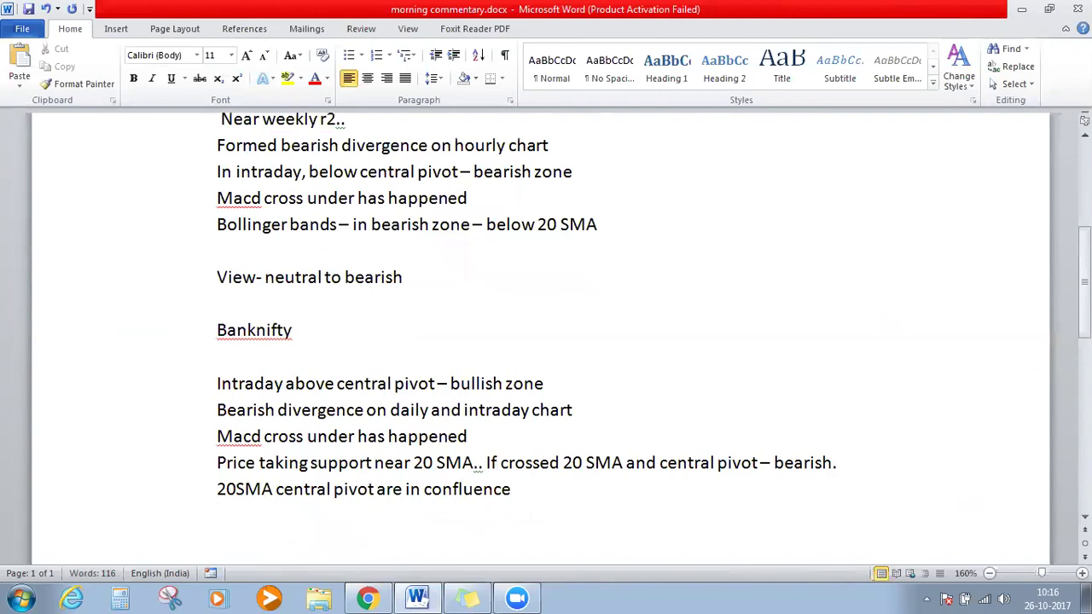
key("Return")
- Review the Banknifty pivot and divergence notes, and compare them with the BANKNIFTY chart in Chrome
left_click_drag(555, 381, 254, 389)
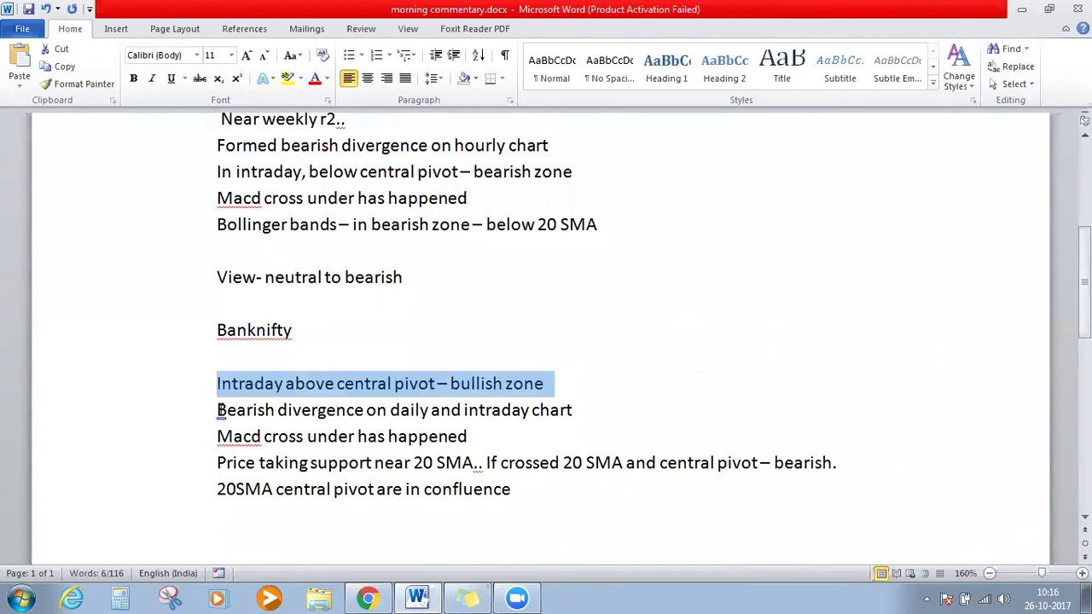
left_click_drag(220, 411, 603, 418)
left_click(604, 413)
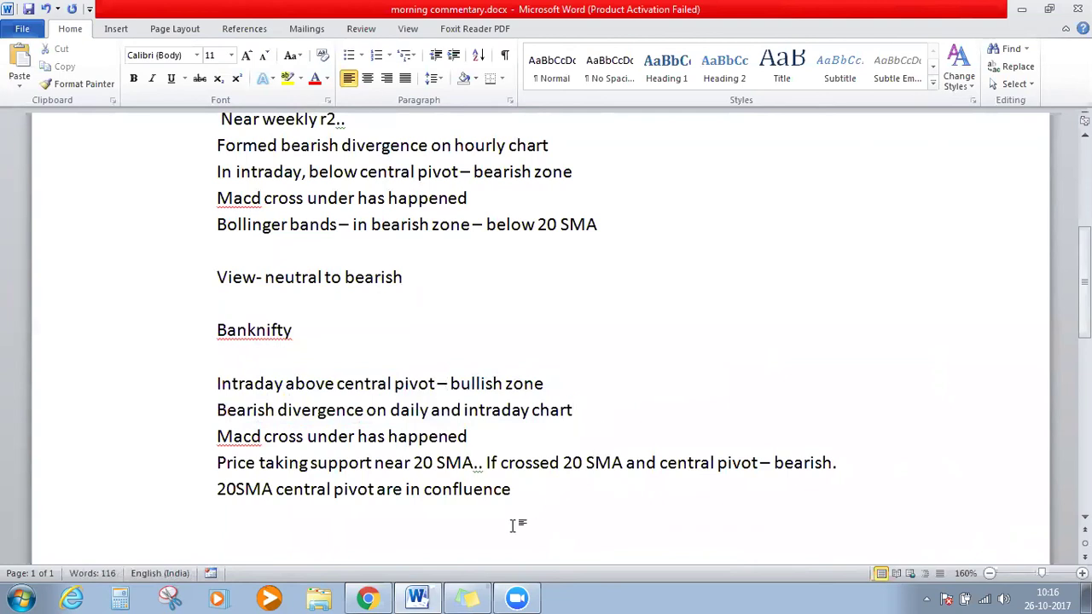
left_click(380, 597)
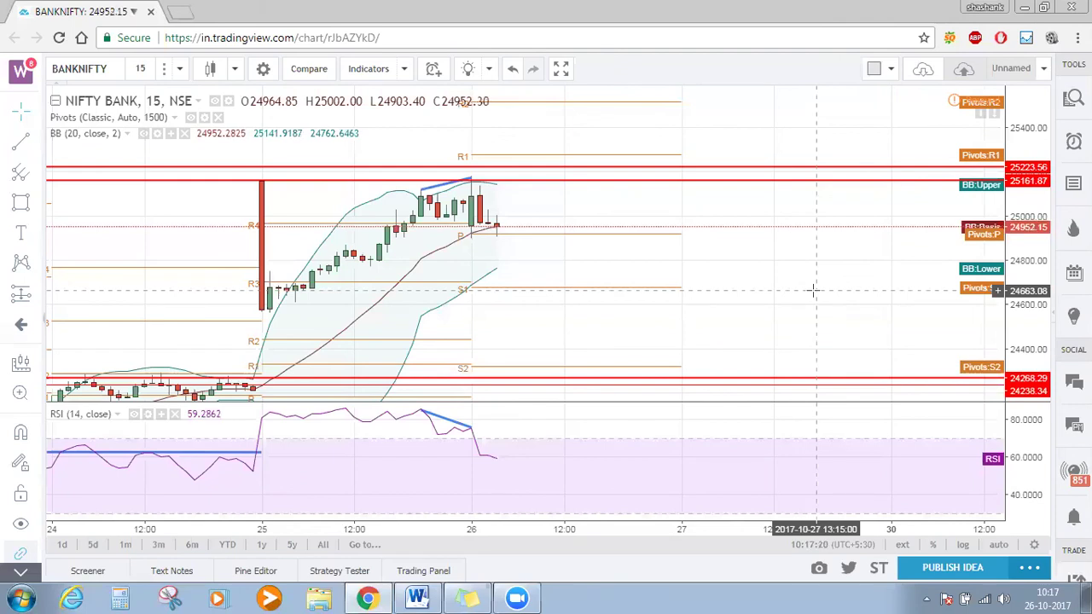
- Switch back to the Word document and write the Banknifty conclusion "View – neutral to bearish" below the notes
left_click(417, 597)
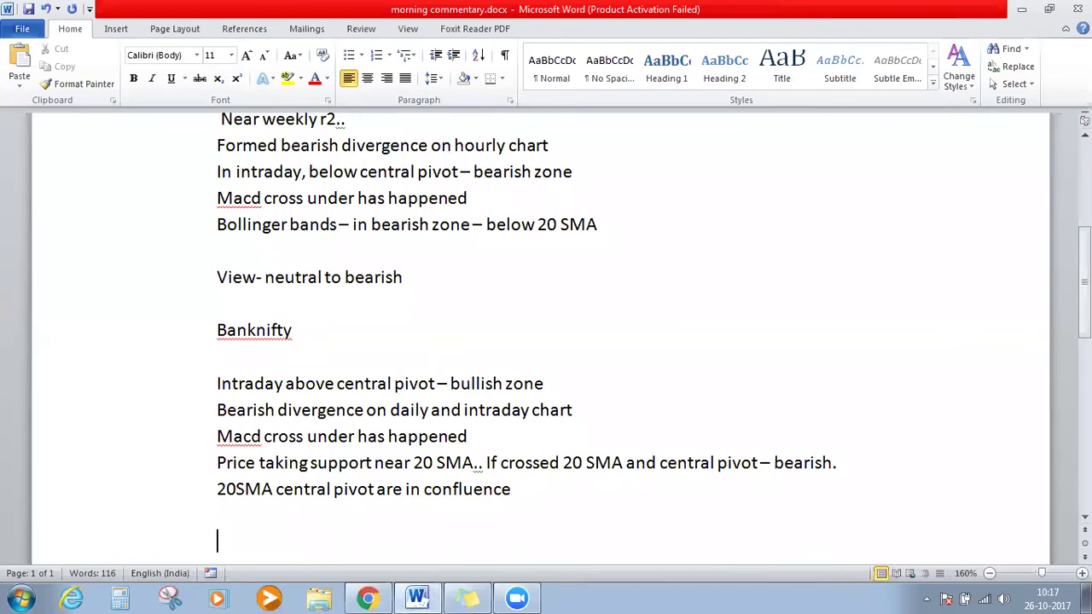
type("view")
type(" - neur")
type("tr")
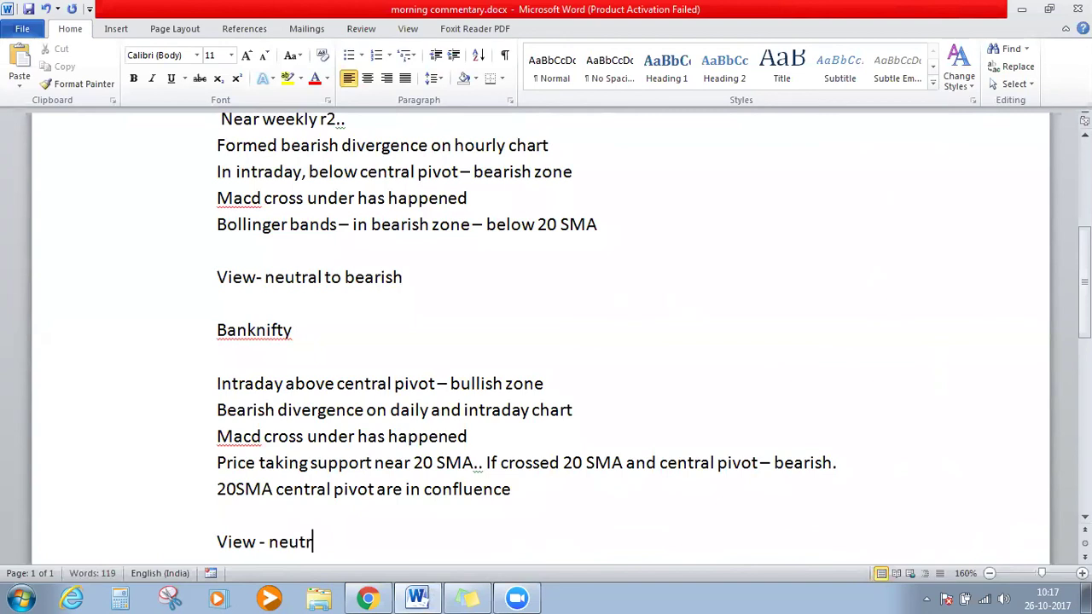
type("al to bearish")
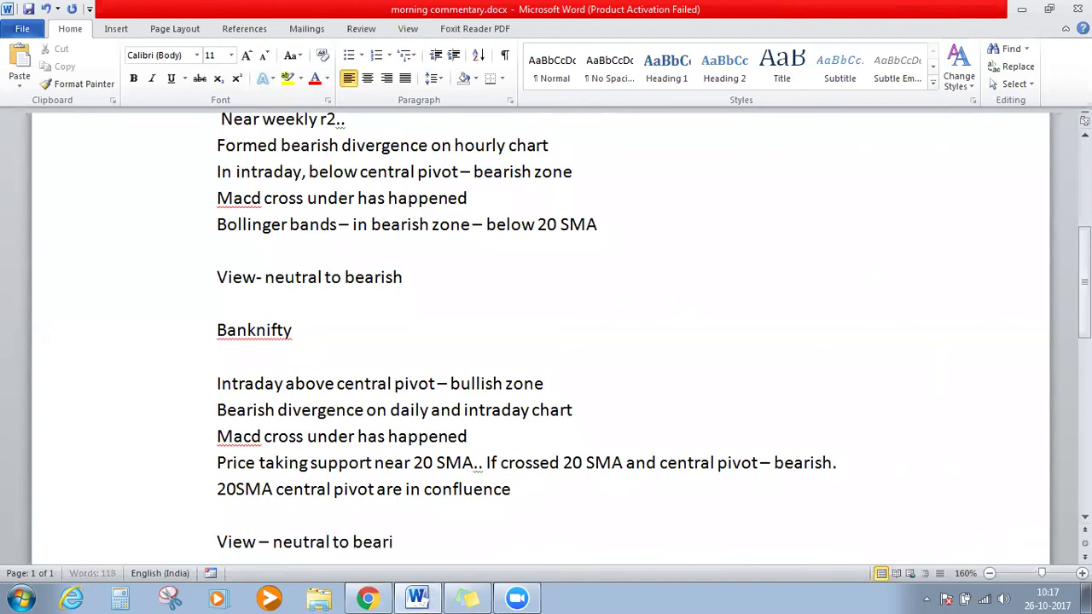
scroll(546, 333, "down", 1)
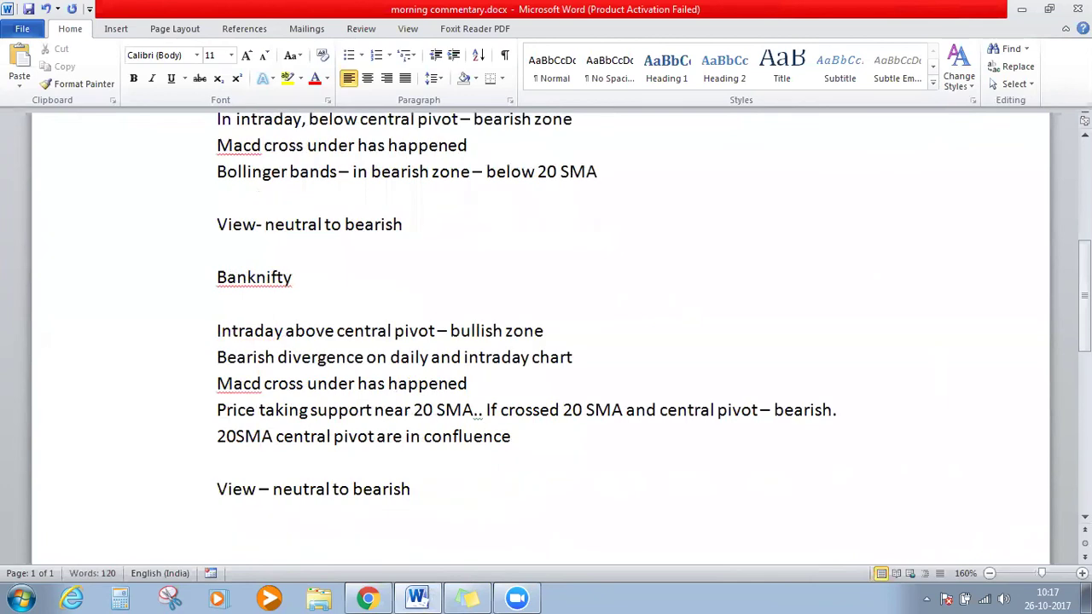
- Switch to Chrome to examine the BANKNIFTY chart on TradingView
left_click(365, 598)
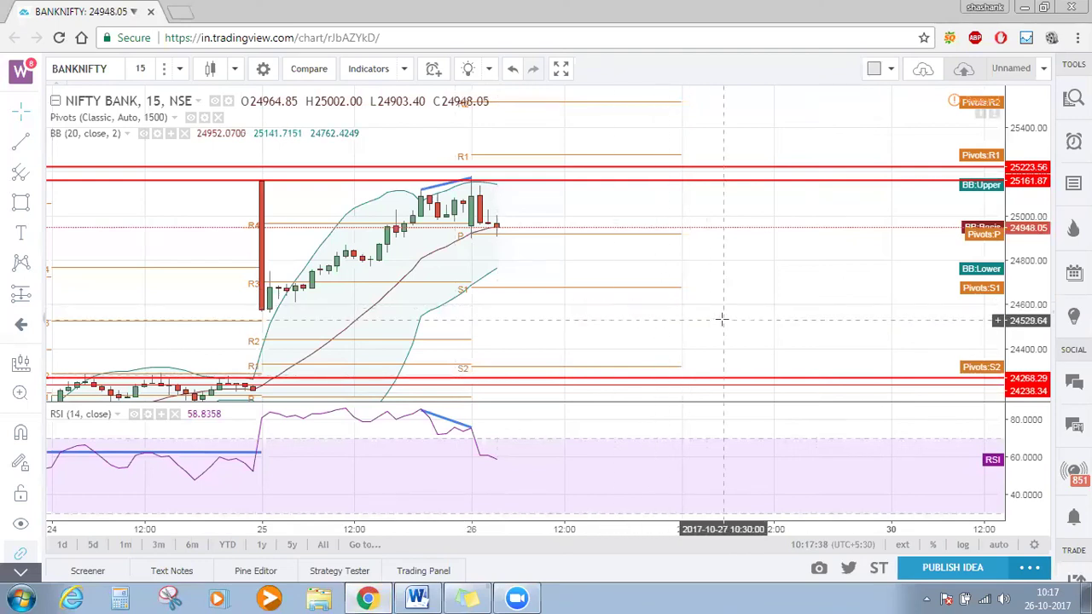